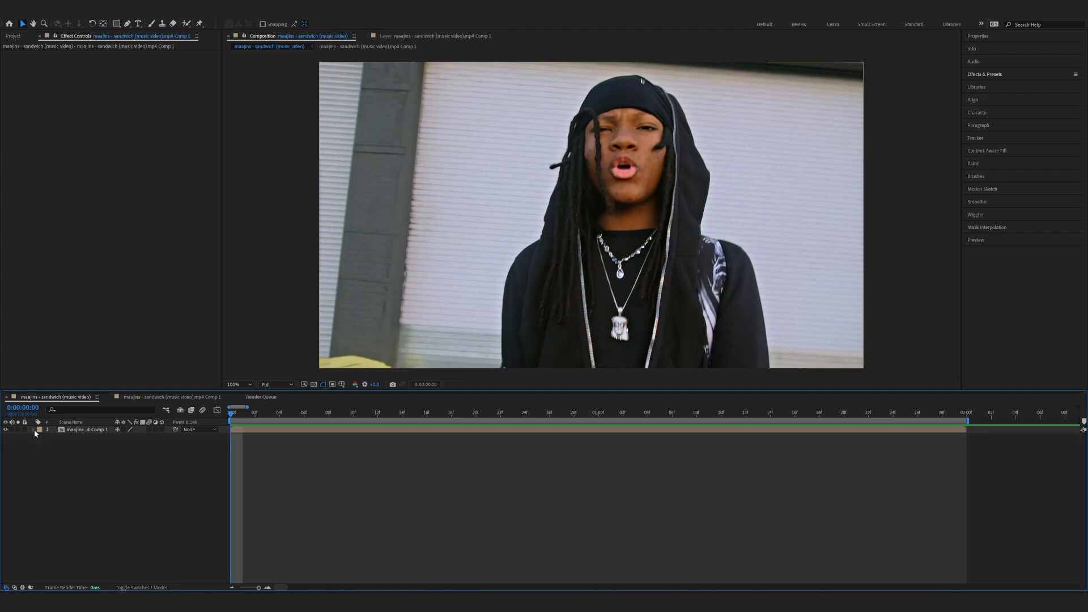
Play through the clip from the start and set the composition preview resolution to Full
key("space")
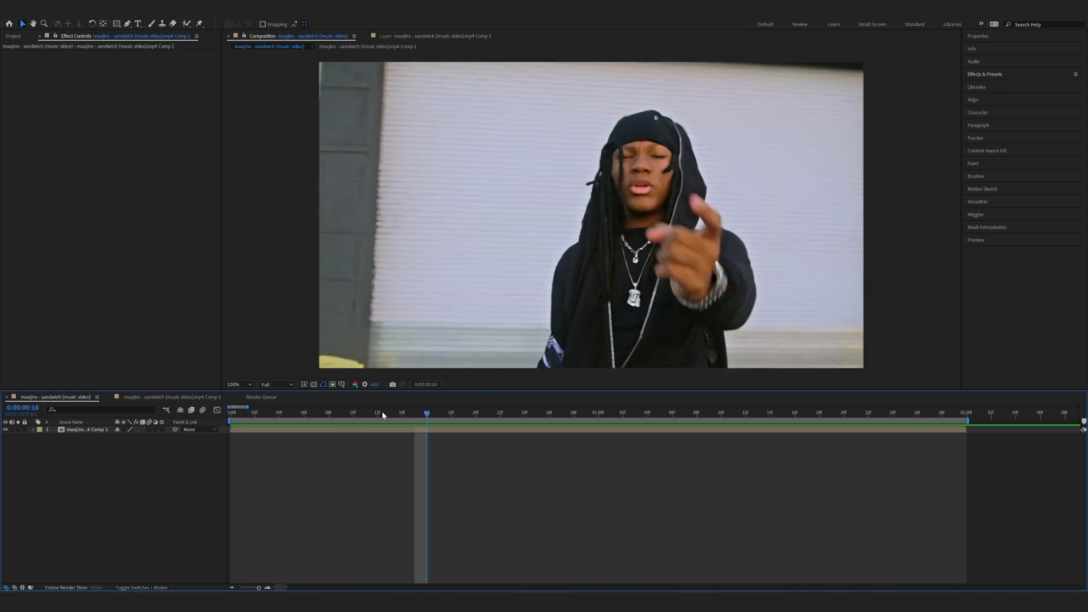
key("space")
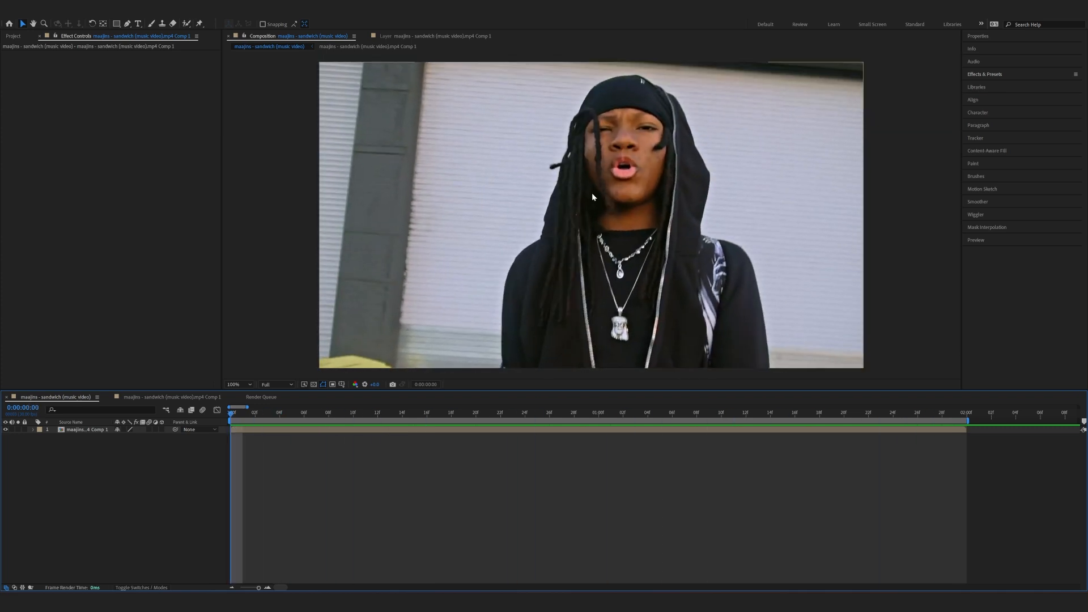
left_click(284, 384)
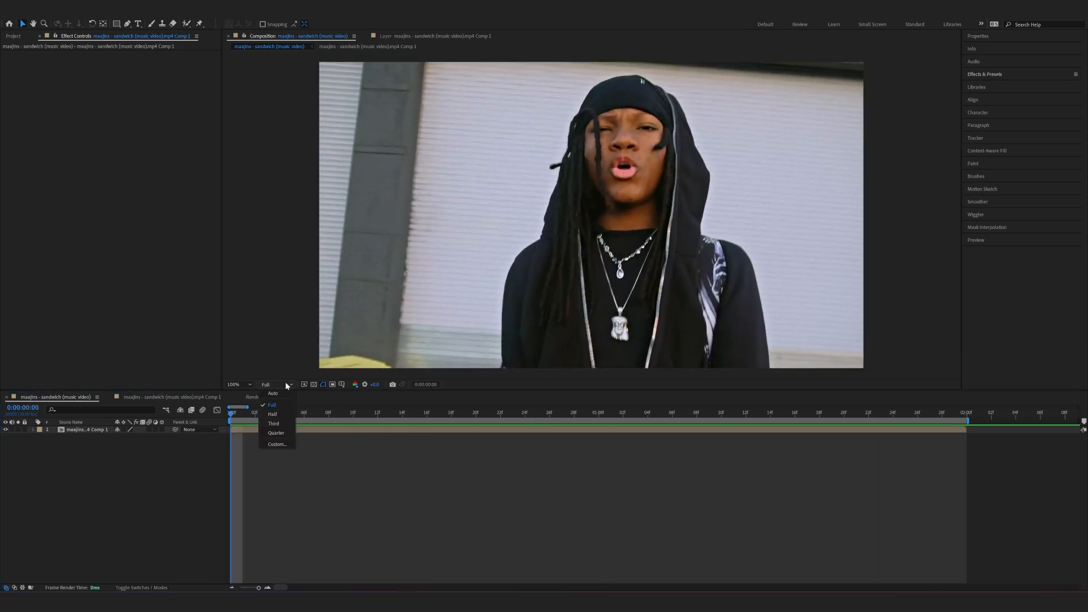
left_click(274, 404)
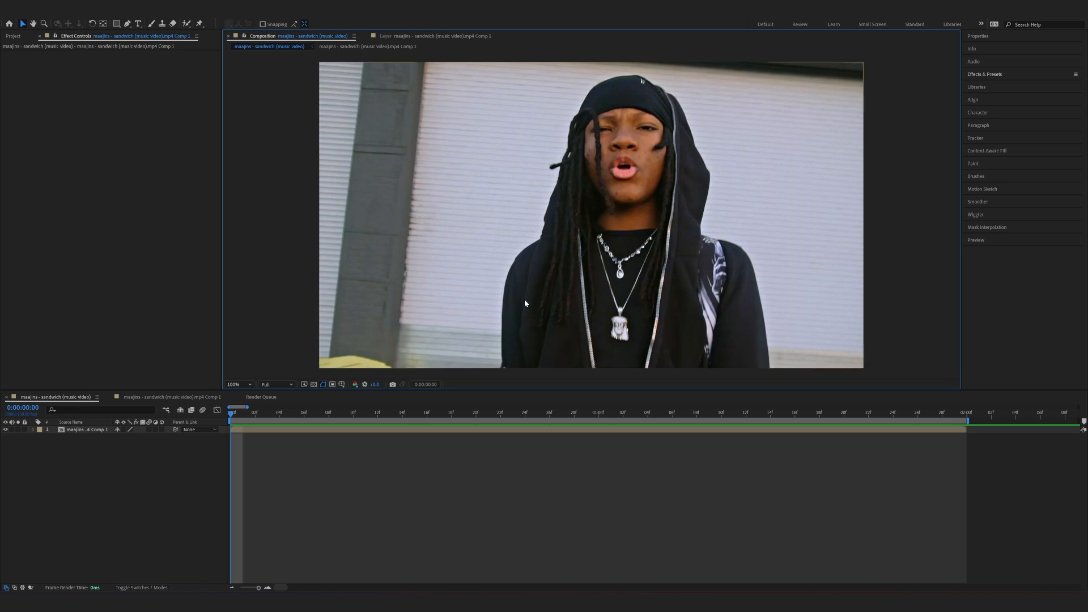
Open the footage layer with the Roto Brush tool and paint a foreground stroke over the performer
left_click(187, 25)
double_click(567, 216)
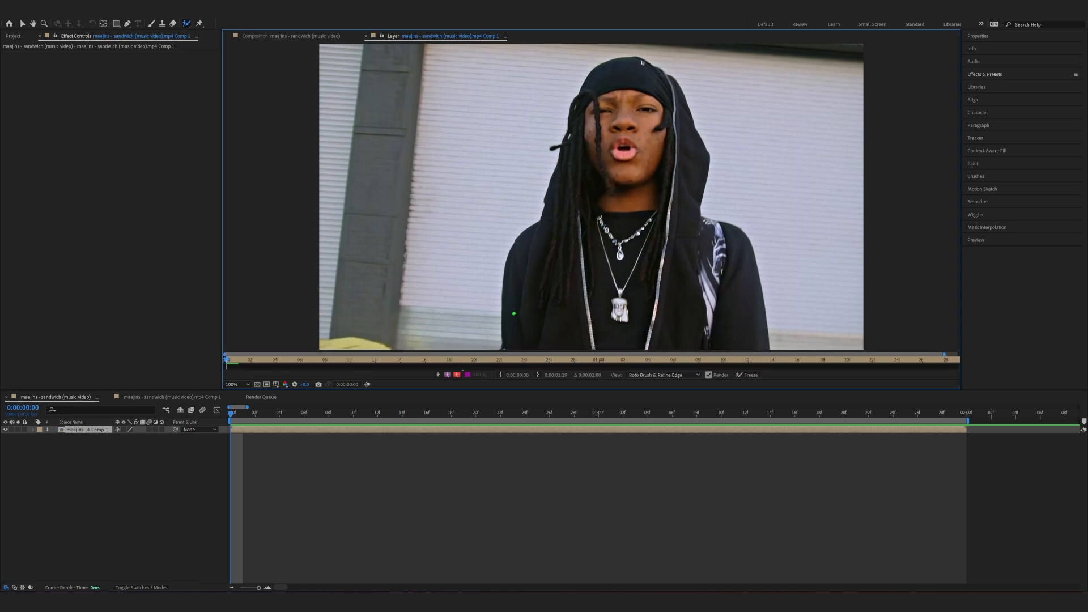
mouse_move(518, 331)
left_mouse_down()
mouse_move(534, 244)
mouse_move(557, 215)
mouse_move(592, 114)
mouse_move(611, 84)
mouse_move(634, 79)
mouse_move(674, 144)
mouse_move(680, 214)
mouse_move(726, 264)
mouse_move(740, 316)
mouse_move(726, 339)
mouse_move(595, 338)
left_mouse_up()
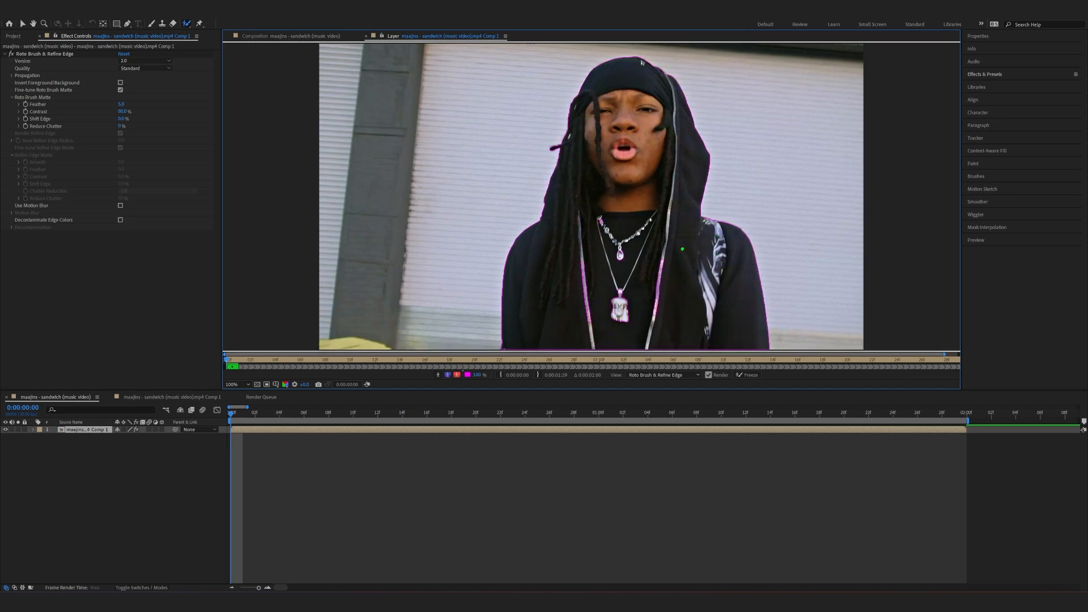
Add the hoodie's zipper trim and the necklace pendant to the Roto Brush selection with further foreground strokes
scroll(669, 264, "up", 1)
mouse_move(684, 249)
left_mouse_down()
mouse_move(673, 180)
mouse_move(688, 127)
left_mouse_up()
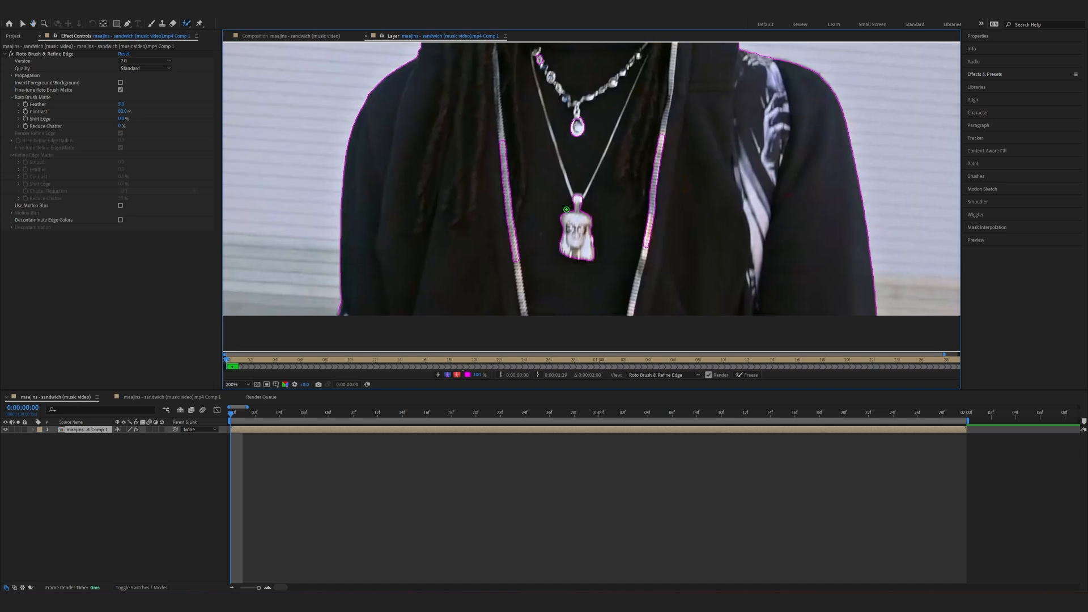
mouse_move(493, 142)
left_mouse_down()
mouse_move(500, 197)
mouse_move(518, 255)
left_mouse_up()
mouse_move(581, 192)
left_mouse_down()
mouse_move(569, 228)
mouse_move(584, 264)
left_mouse_up()
key("slash")
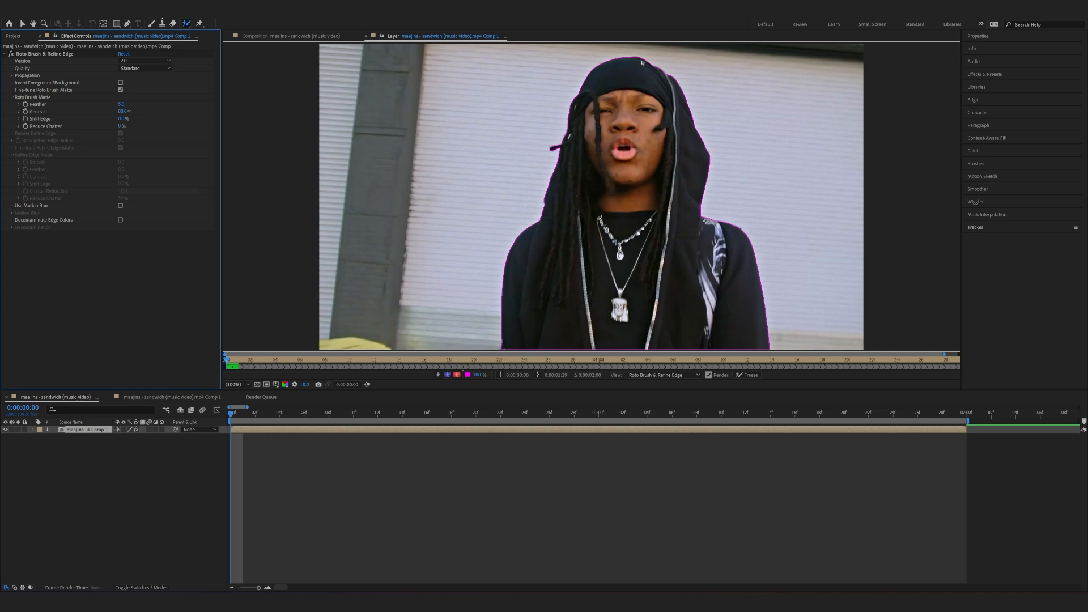
Show the playback controls and advance the Roto Brush selection frame by frame to 0:00:00:07
left_click(159, 13)
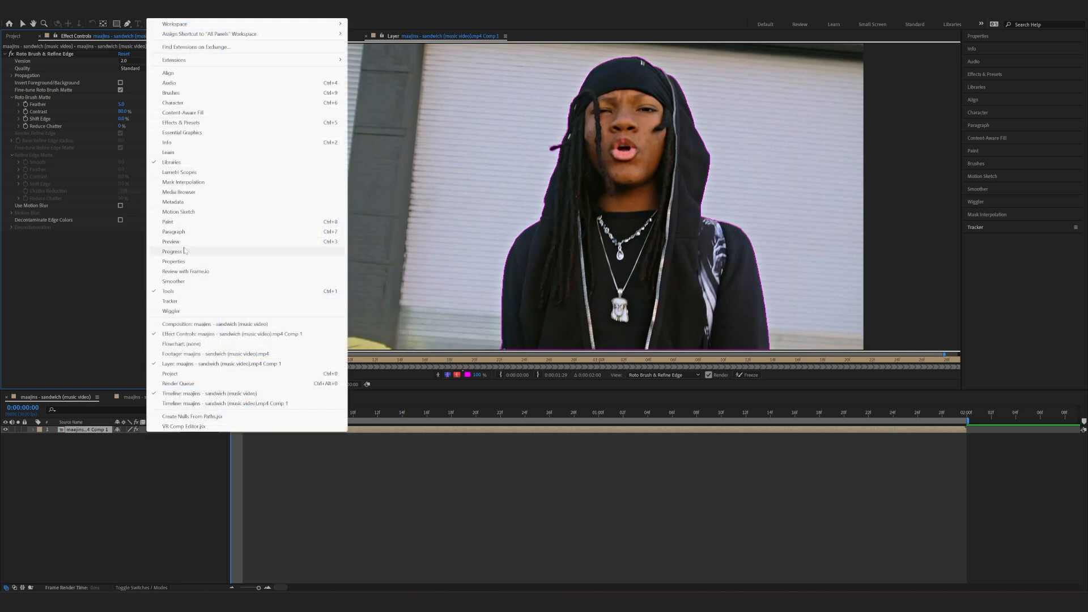
left_click(176, 241)
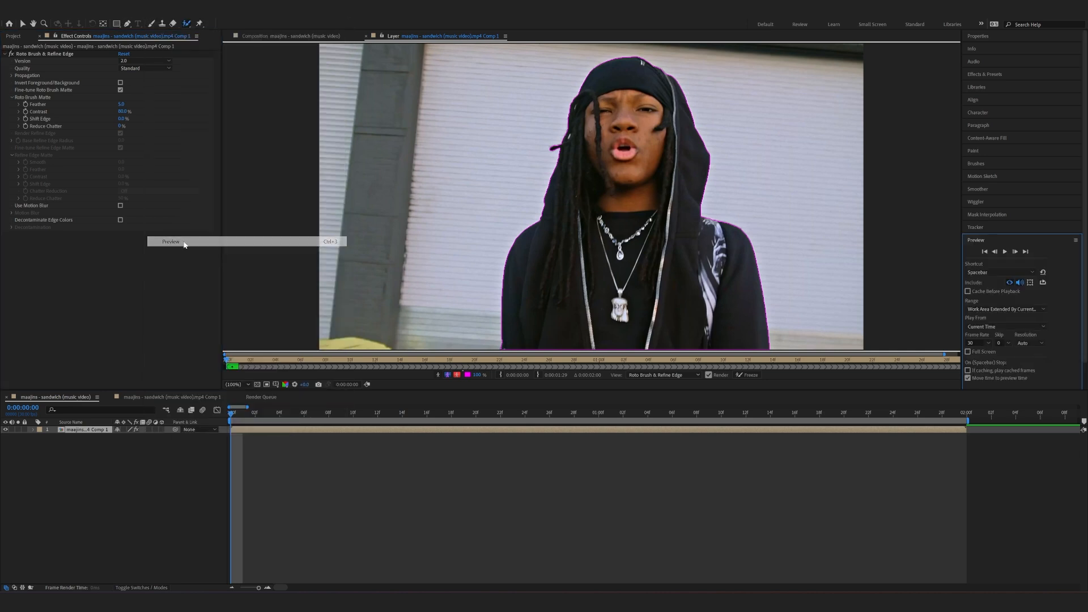
left_click(1016, 252)
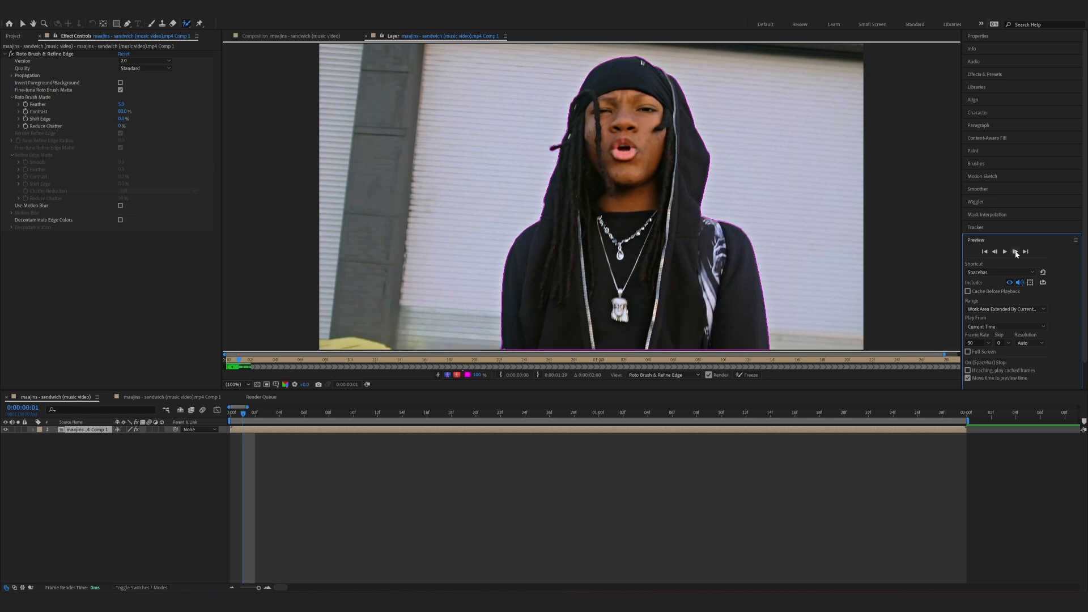
left_click(1015, 251)
left_click(1016, 252)
left_click(1015, 252)
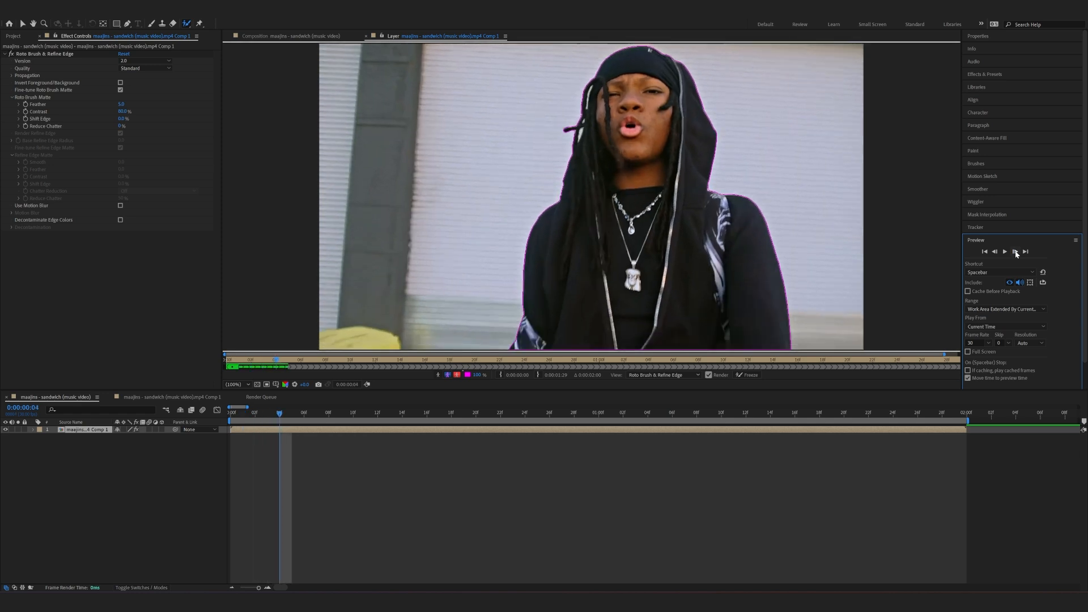
left_click(1015, 252)
left_click(1015, 252)
left_click(1015, 252)
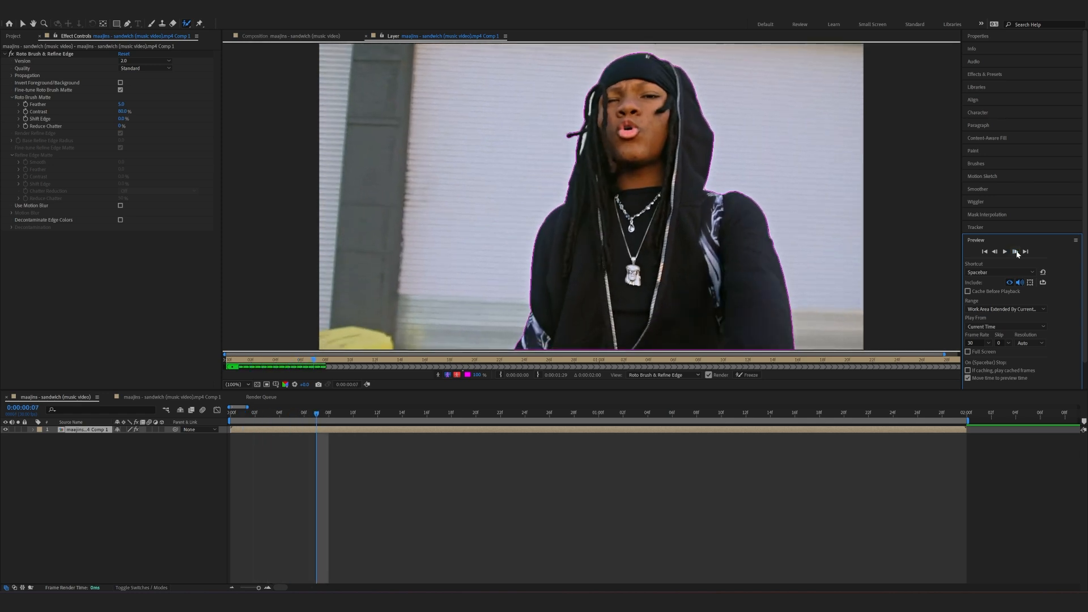
Return to the first frame and play the layer to propagate the Roto Brush outline, checking it at several points
left_click_drag(318, 413, 235, 420)
key("space")
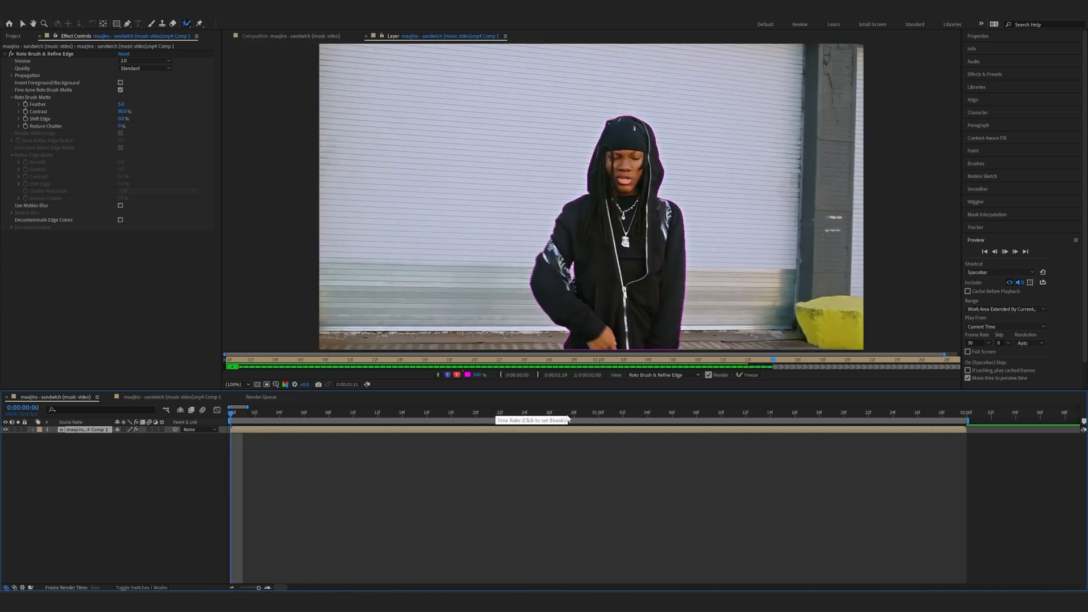
left_click(402, 418)
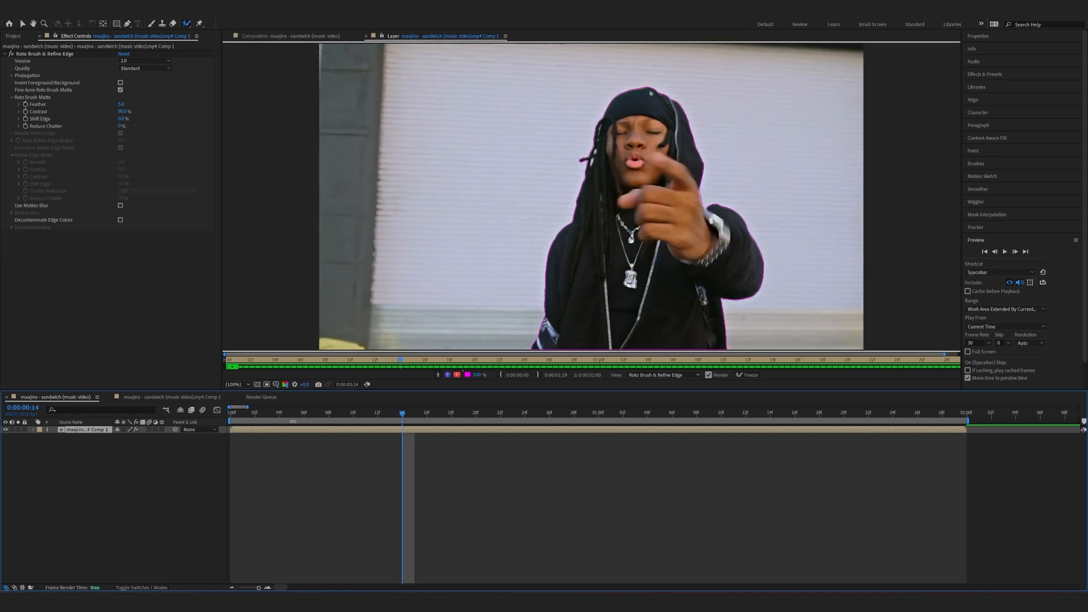
left_click_drag(410, 413, 554, 418)
key("space")
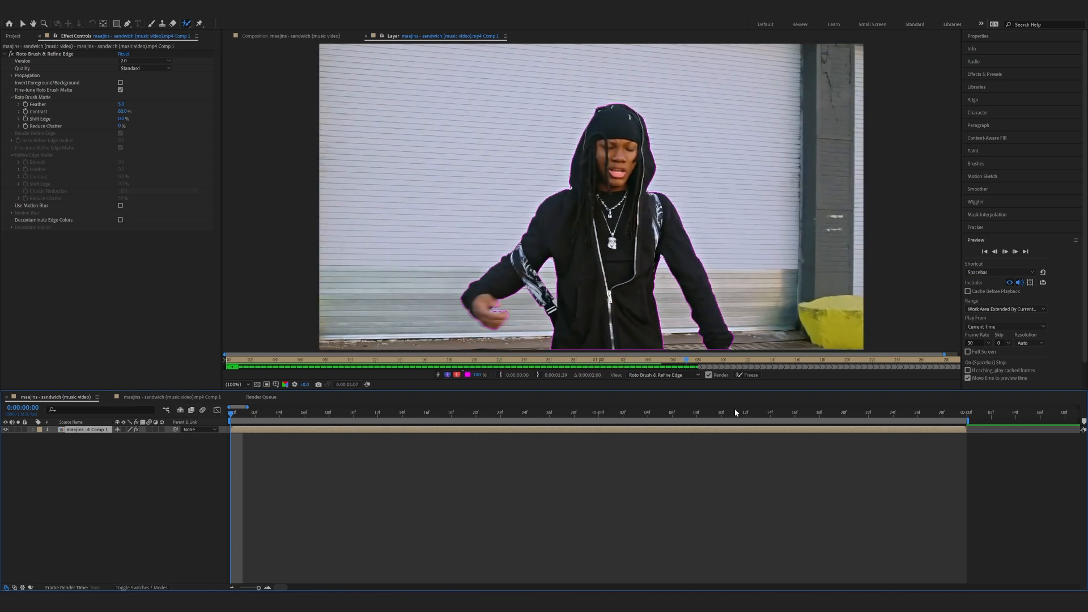
key("space")
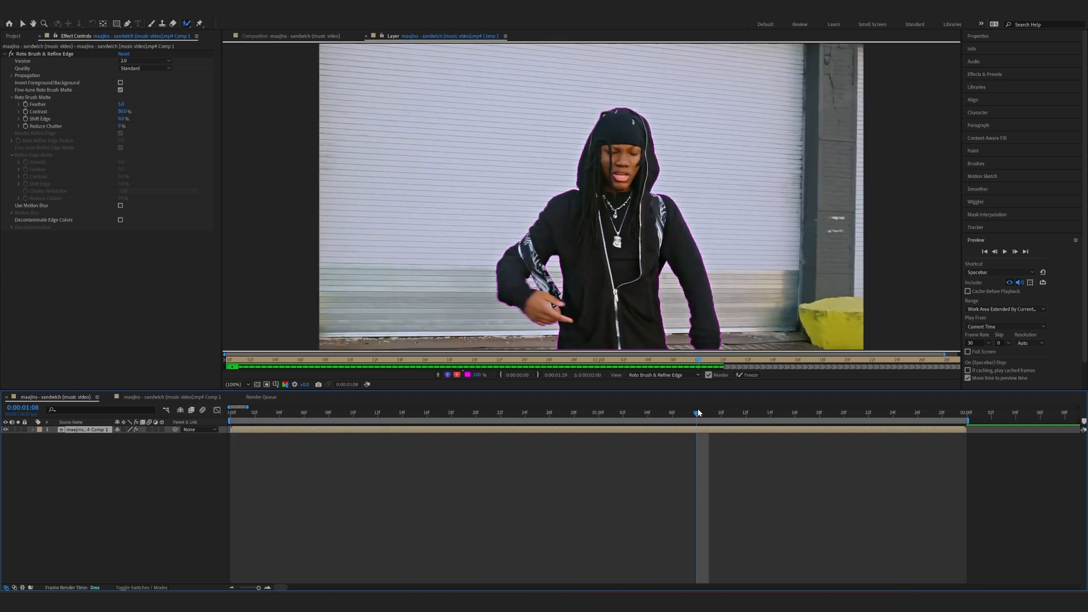
Freeze the Roto Brush propagation and check the cutout performer in the composition
left_click(744, 375)
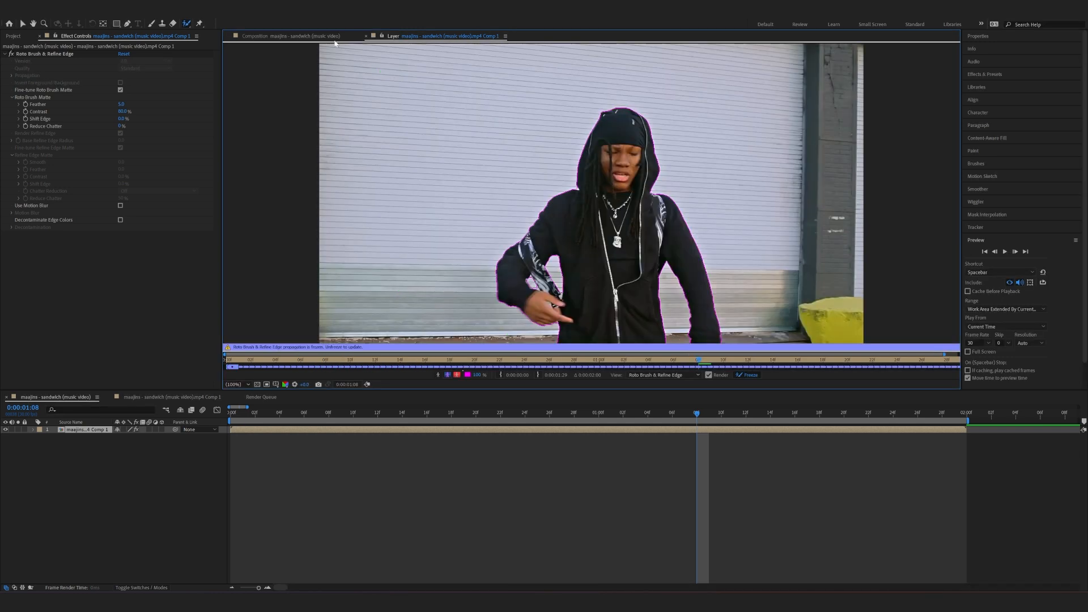
left_click(328, 36)
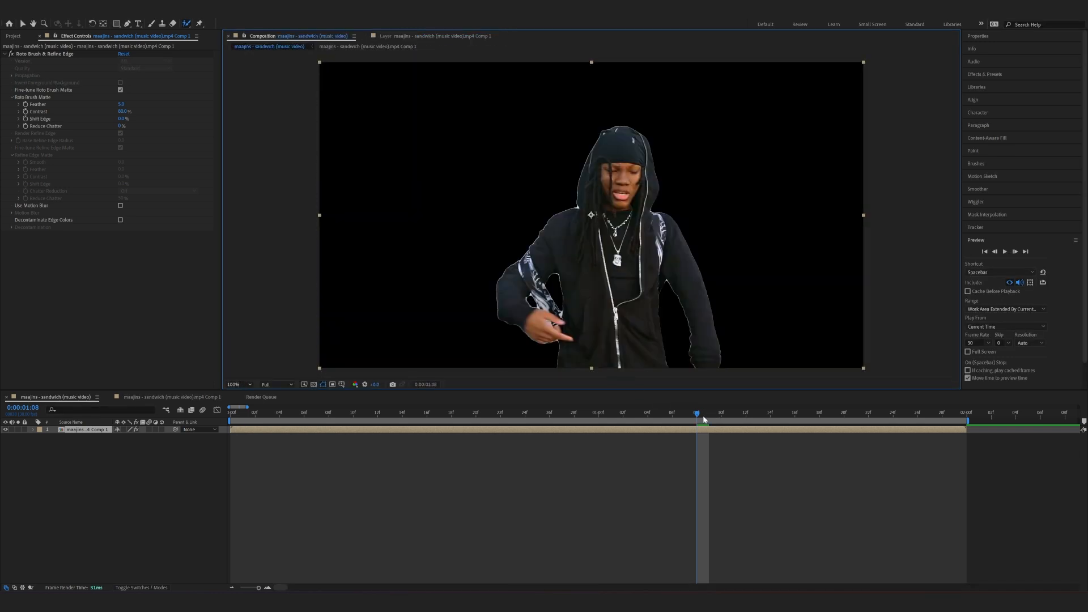
left_click_drag(704, 420, 513, 419)
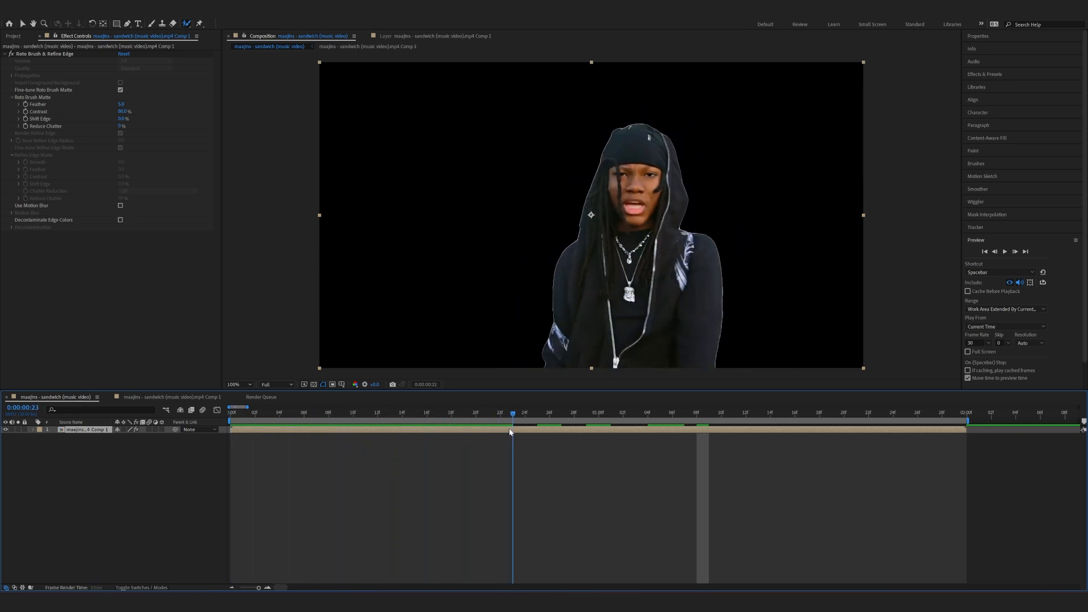
Tighten the Roto Brush matte with a negative Shift Edge and increase its Feather, checking other frames
left_click(120, 119)
left_click_drag(120, 119, 108, 126)
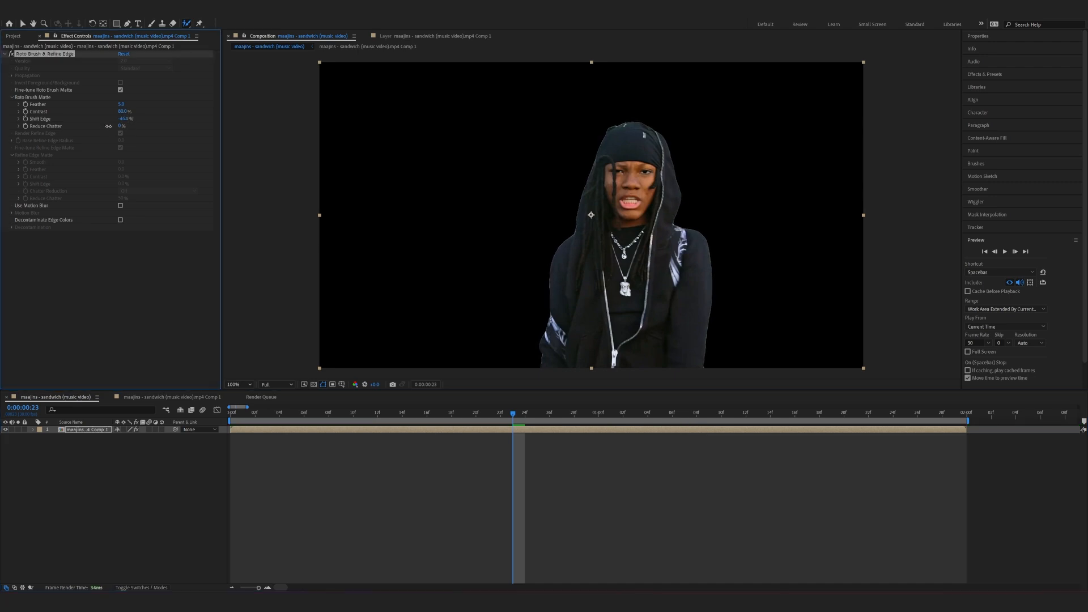
left_click_drag(513, 415, 317, 420)
left_click_drag(121, 105, 135, 105)
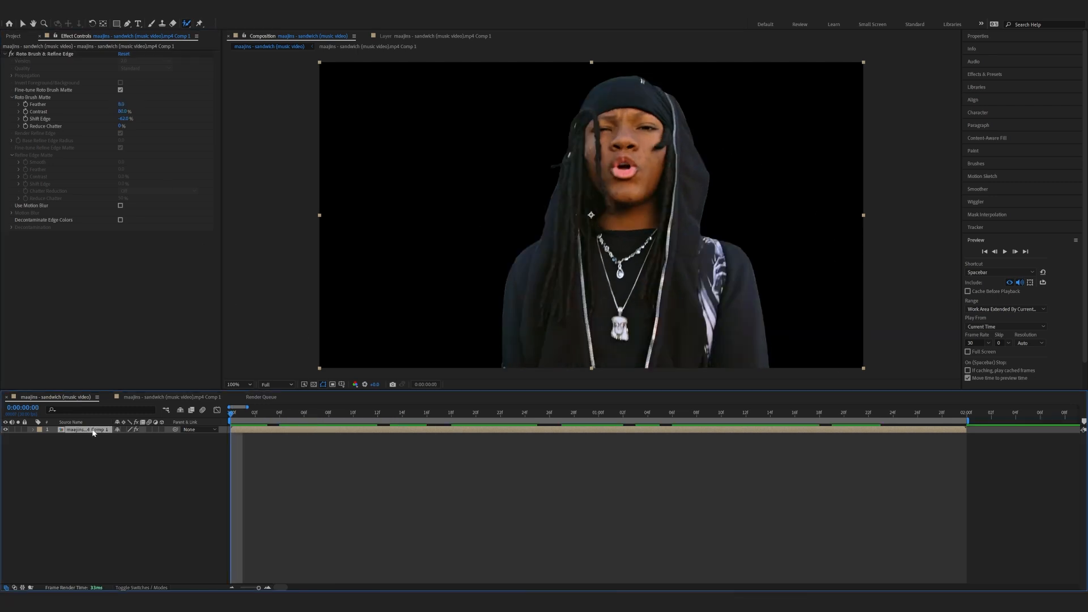
Duplicate the cutout layer and remove the Roto Brush & Refine Edge effect from the lower copy
key("ctrl+d")
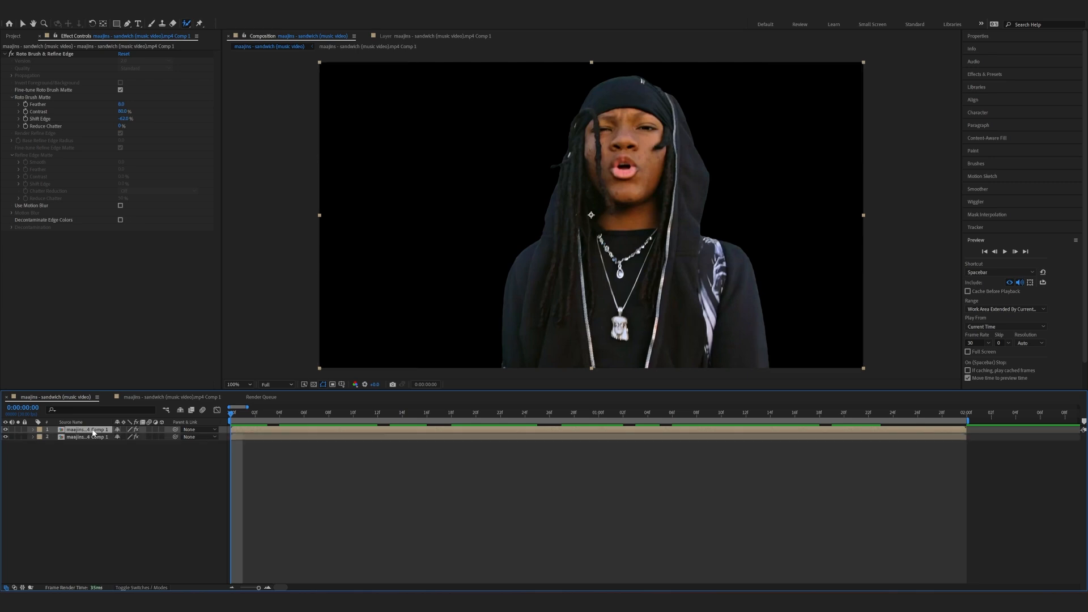
left_click(95, 438)
left_click(52, 54)
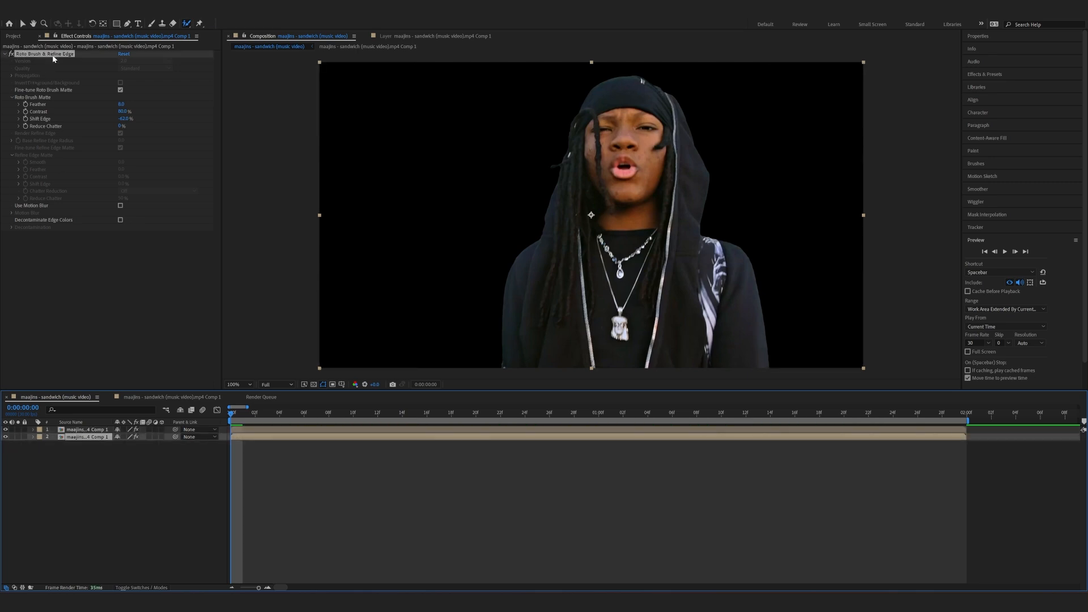
key("Delete")
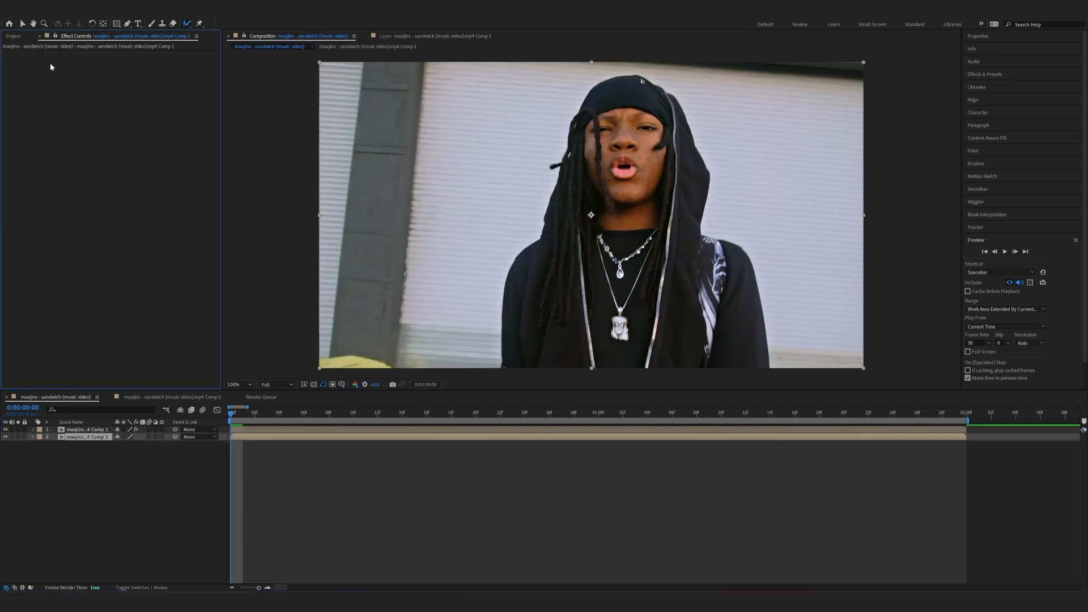
Hide the upper cutout layer and apply the Motion Tile effect to the lower footage layer
left_click(7, 431)
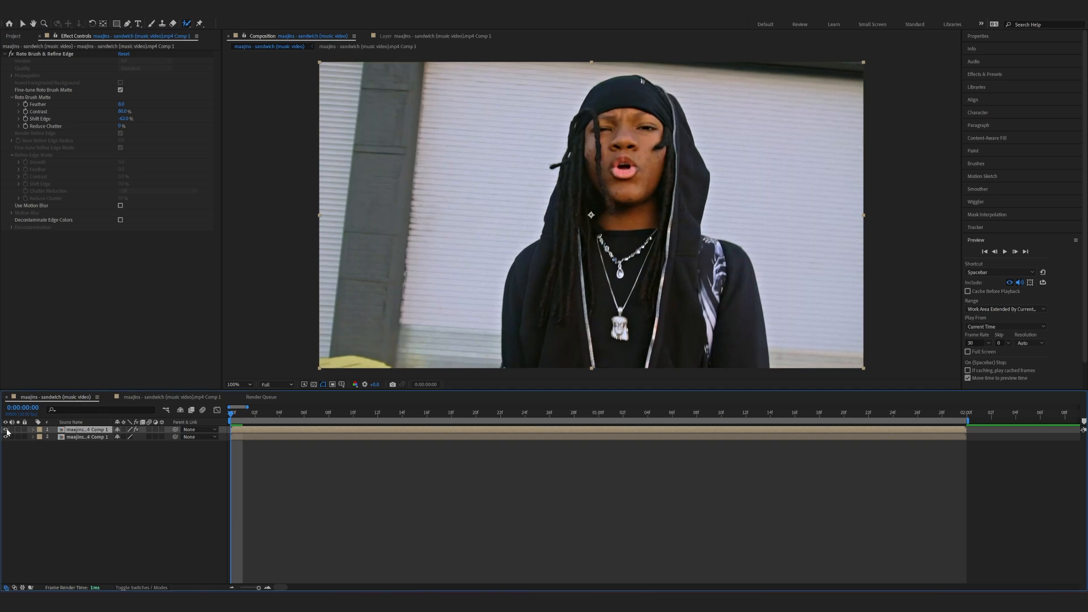
left_click(251, 437)
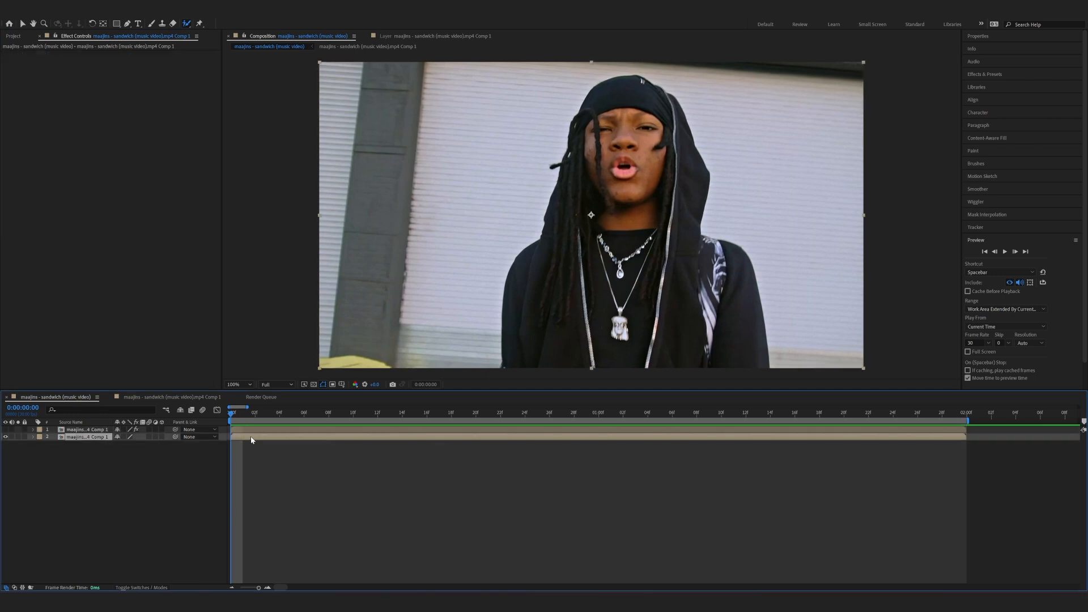
left_click(985, 75)
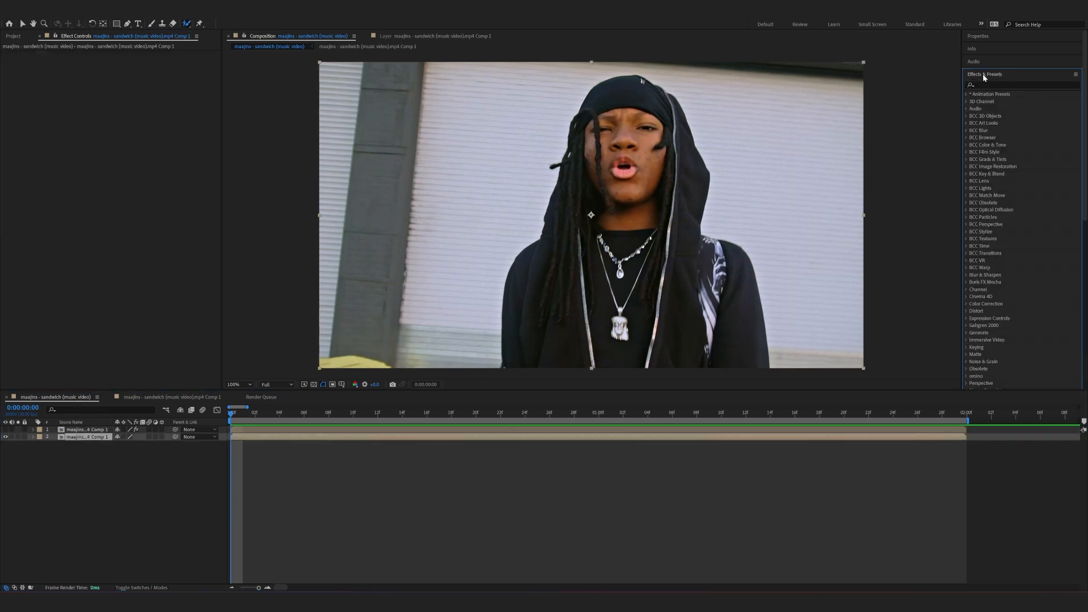
type("motion tile")
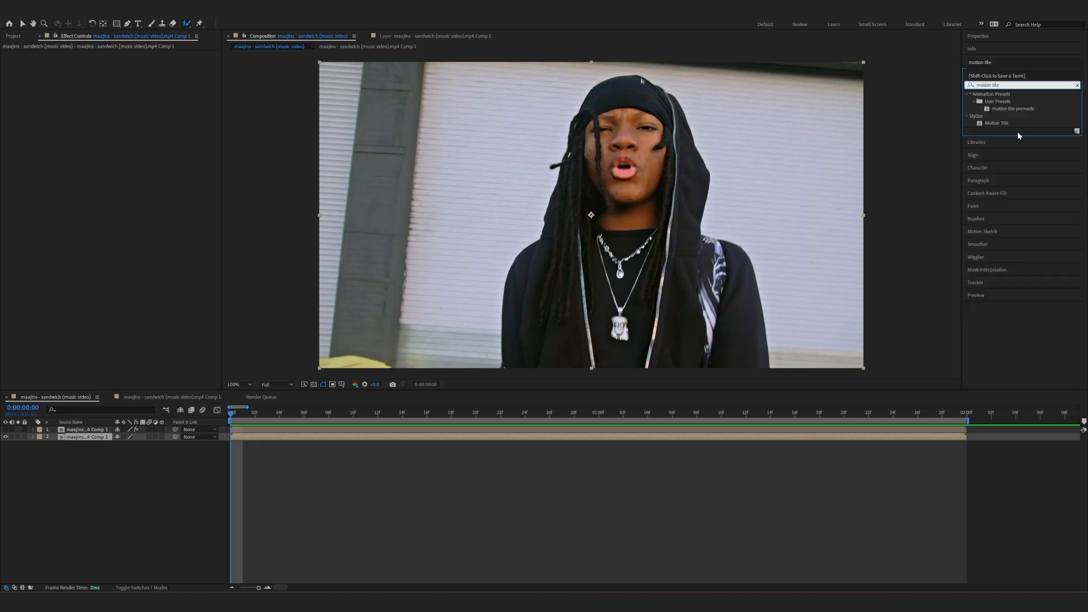
left_click_drag(997, 123, 364, 438)
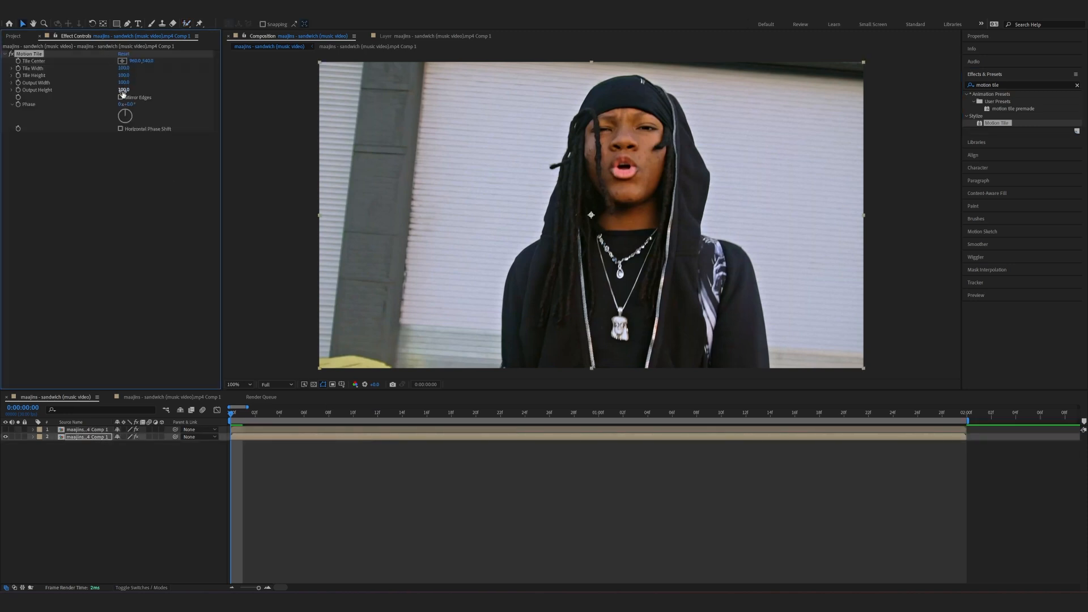
Enable Mirror Edges in Motion Tile and set both Output Width and Output Height to 200
left_click(120, 97)
left_click(124, 82)
type("200")
key("Return")
left_click(124, 91)
type("200")
key("Return")
left_click(153, 454)
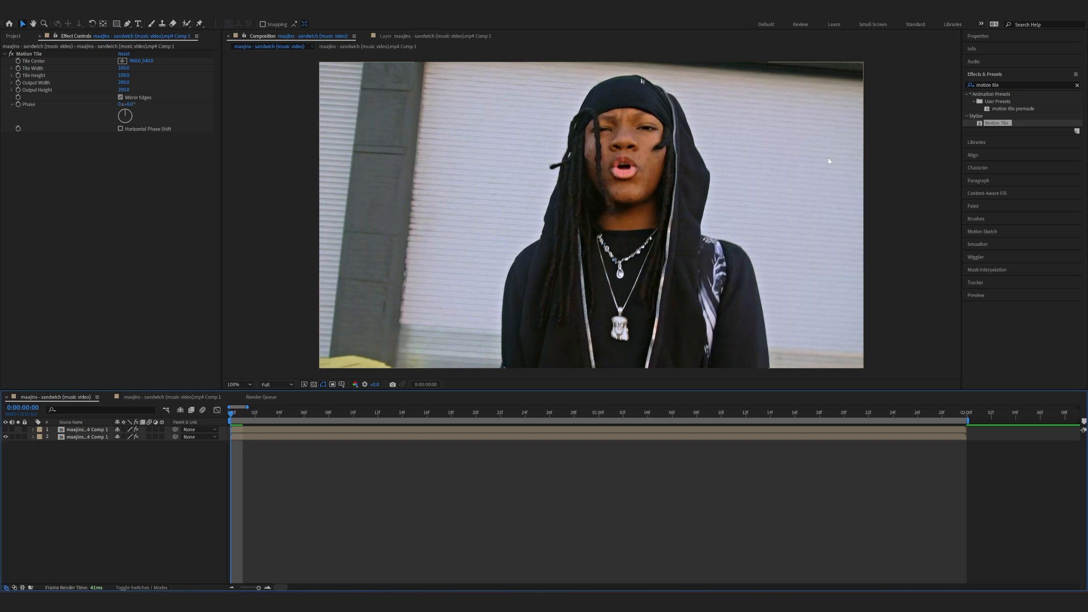
Find the Turbulent Displace effect and apply it to the lower footage layer
left_click(1078, 86)
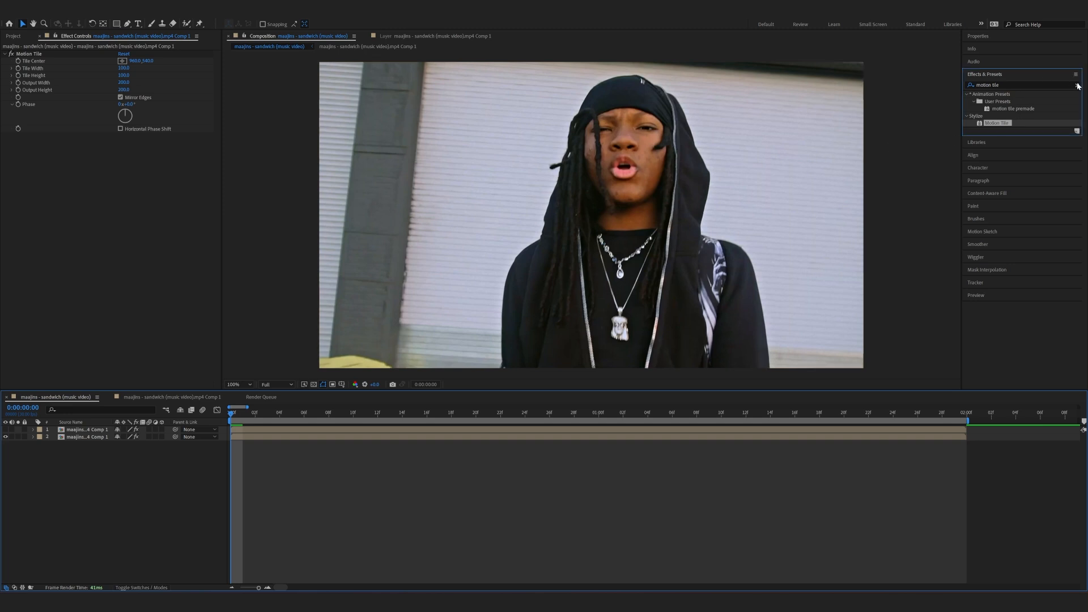
left_click(994, 84)
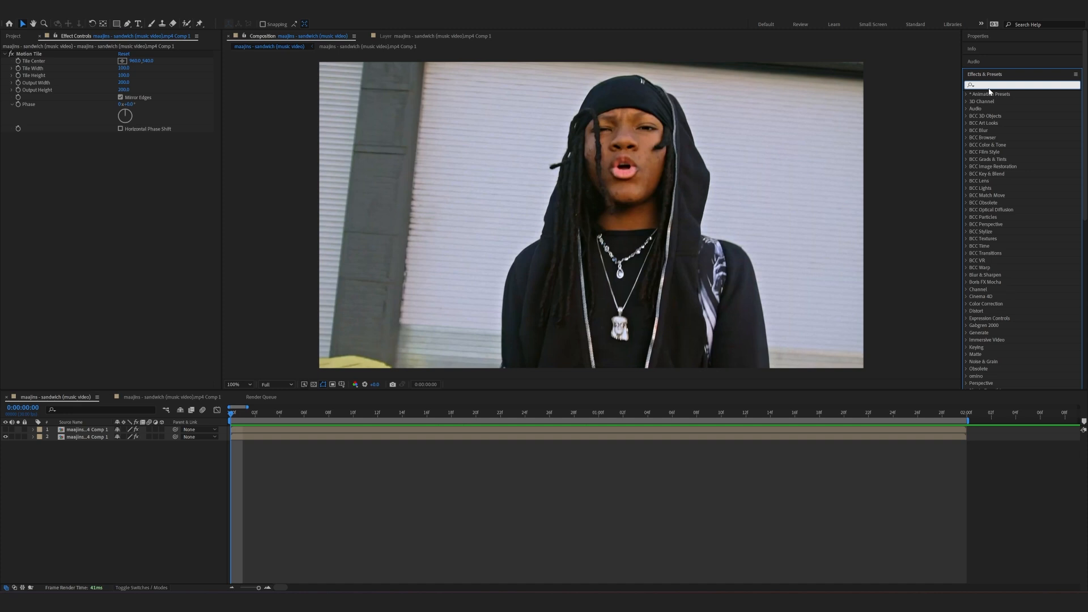
type("turbulent")
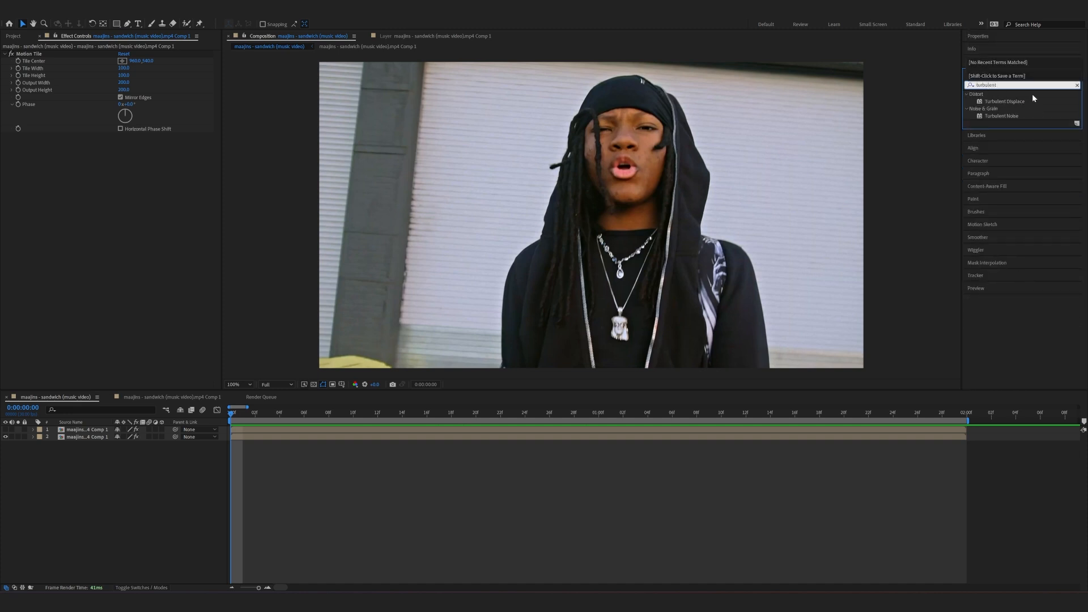
left_click_drag(1026, 101, 318, 431)
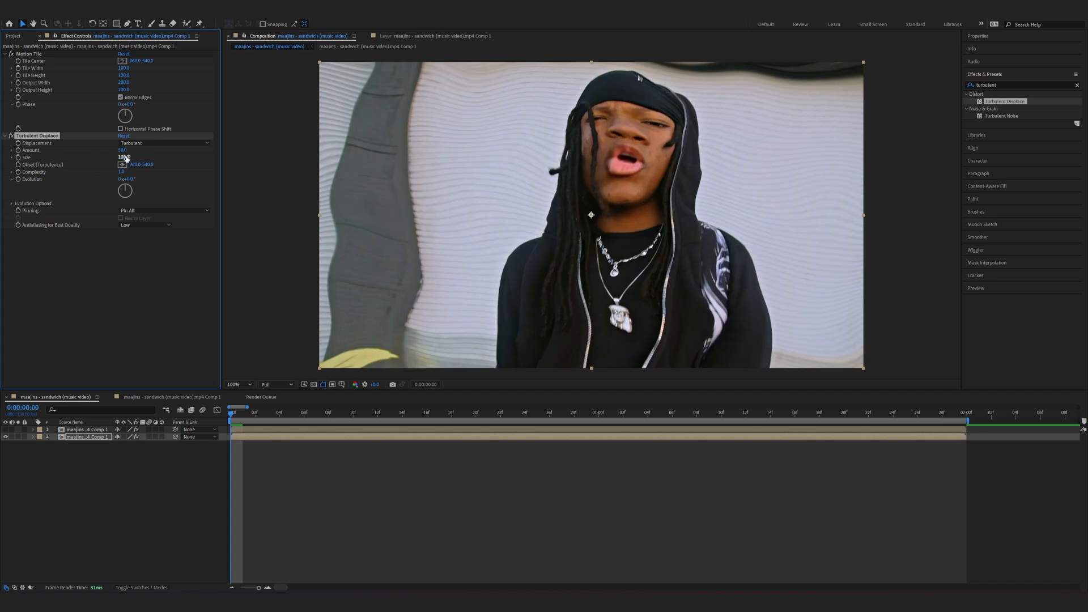
Set Turbulent Displace Size to 14, Complexity to 4 and Amount to 95, and enable Amount keyframing at the first frame
left_click_drag(124, 158, 99, 169)
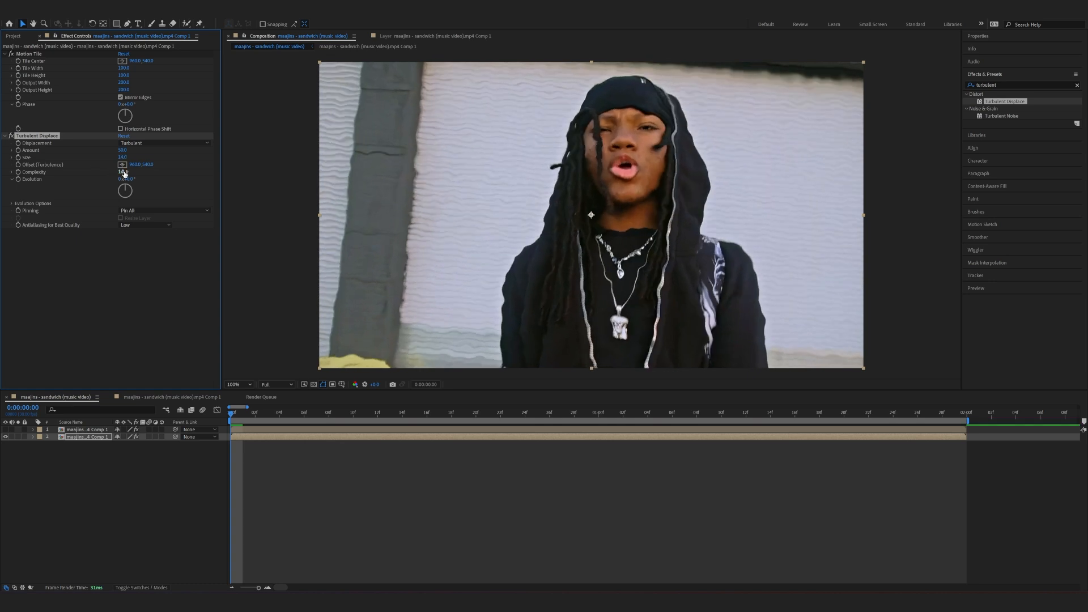
type("4")
key("Return")
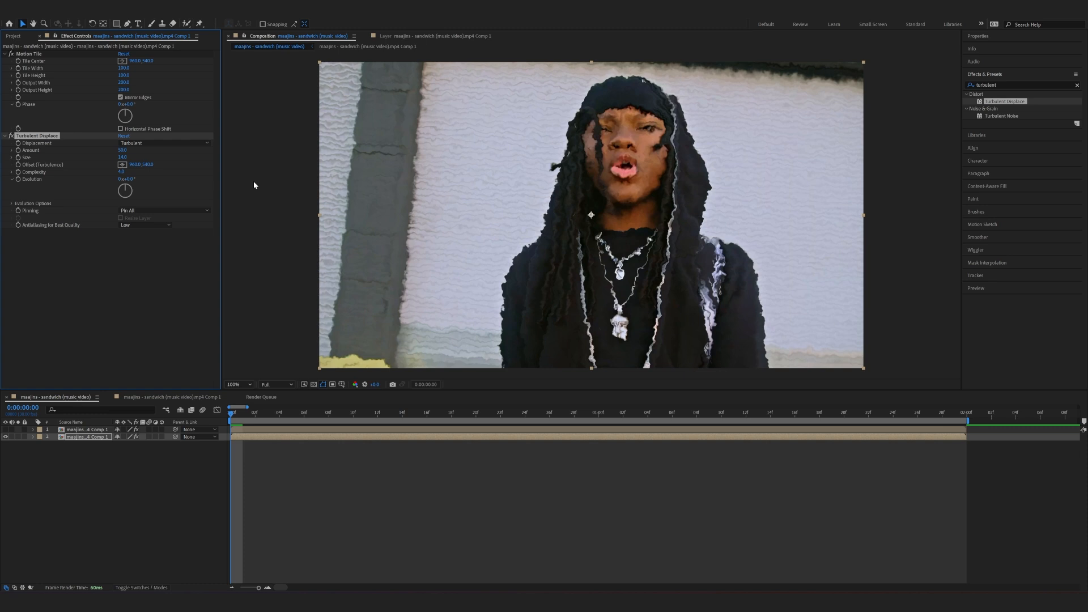
left_click_drag(123, 150, 139, 149)
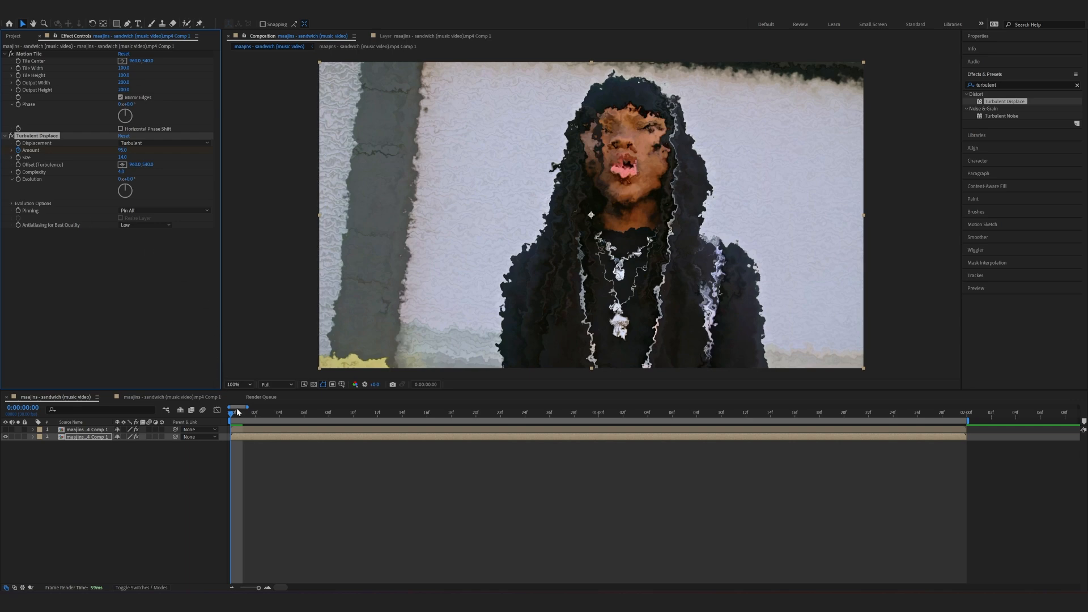
End the work area at 0:00:01:28 and set the Turbulent Displace Evolution to about 1x+45°
left_click_drag(237, 413, 944, 455)
key("n")
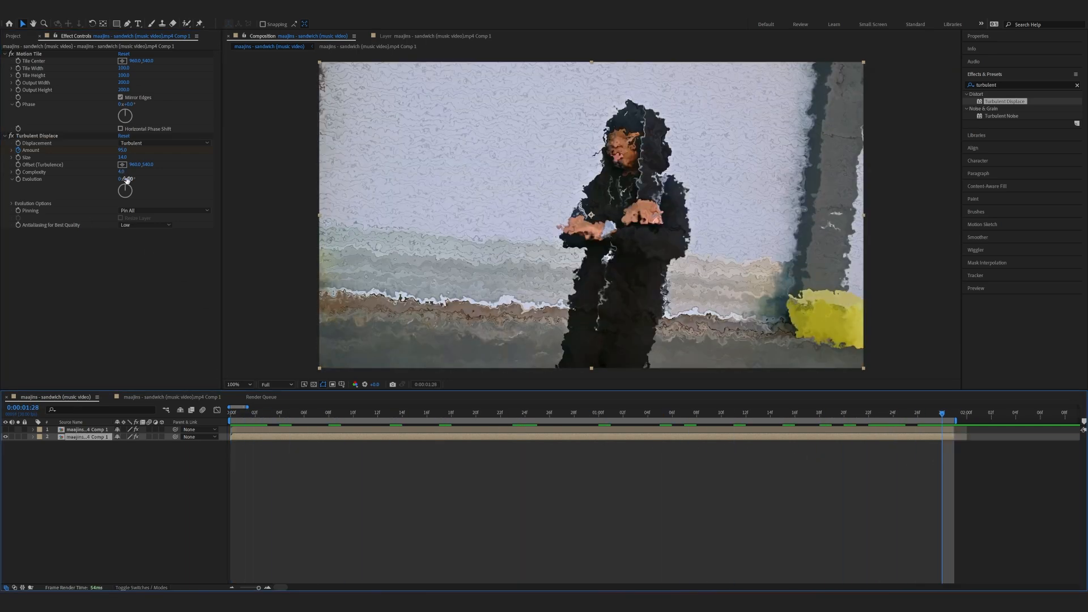
left_click_drag(126, 179, 303, 183)
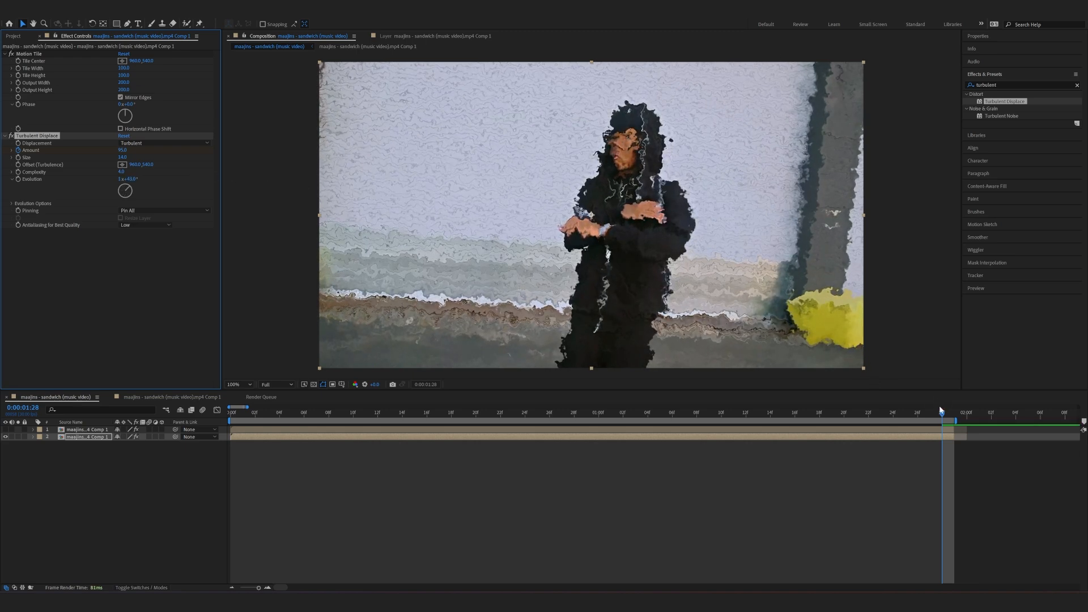
Return to the first frame and enable keyframing for the Turbulent Displace Size
left_click_drag(943, 414, 211, 371)
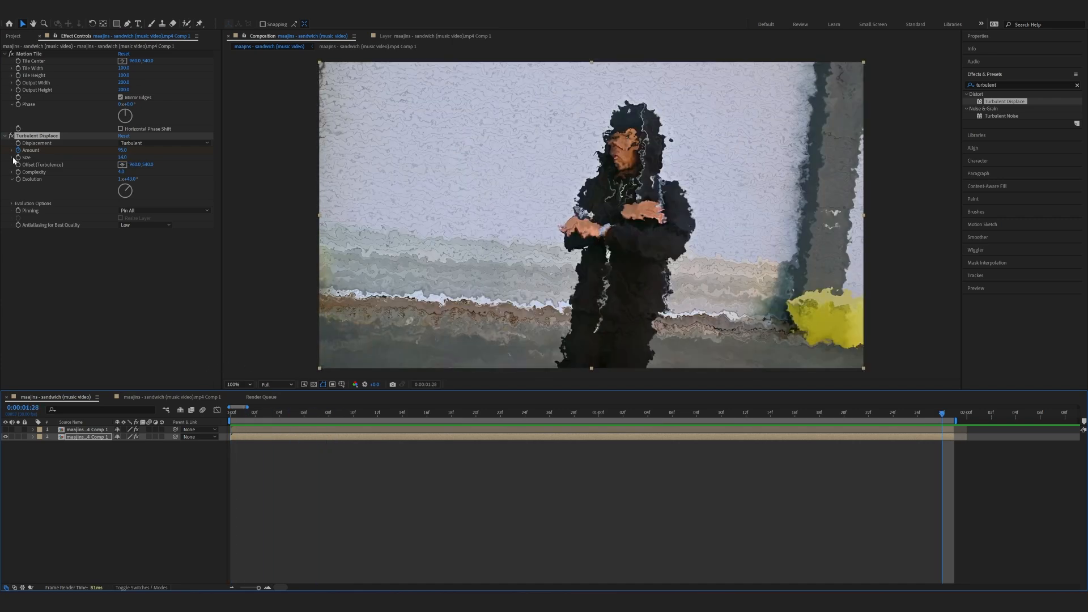
left_click_drag(311, 412, 193, 391)
left_click(17, 158)
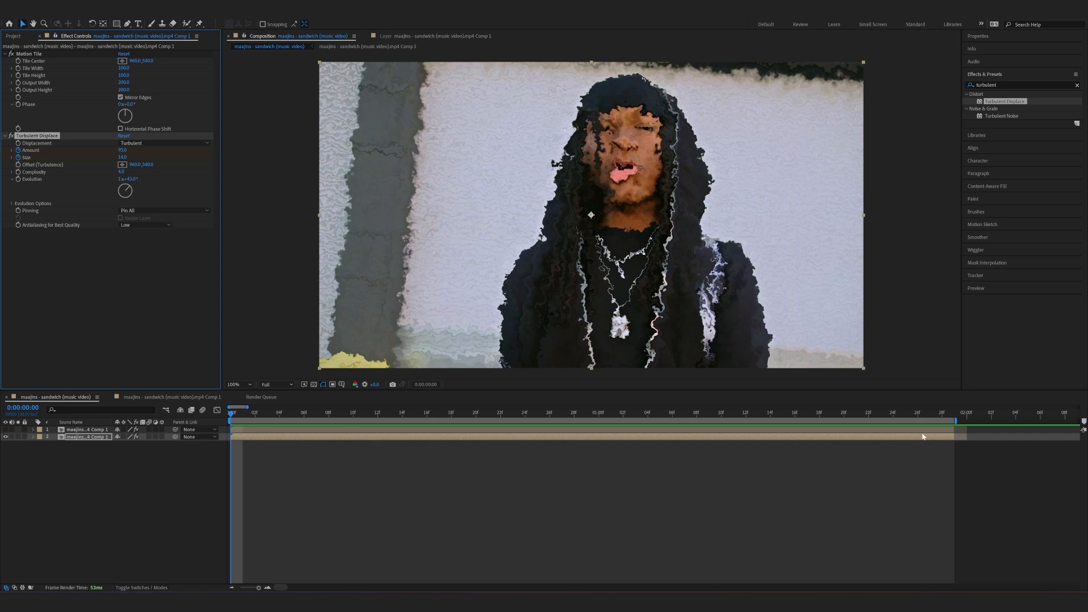
Reveal the Turbulent Displace properties on the timeline and add Amount and Size keyframes at 0:00:01:28
left_click_drag(928, 420, 942, 413)
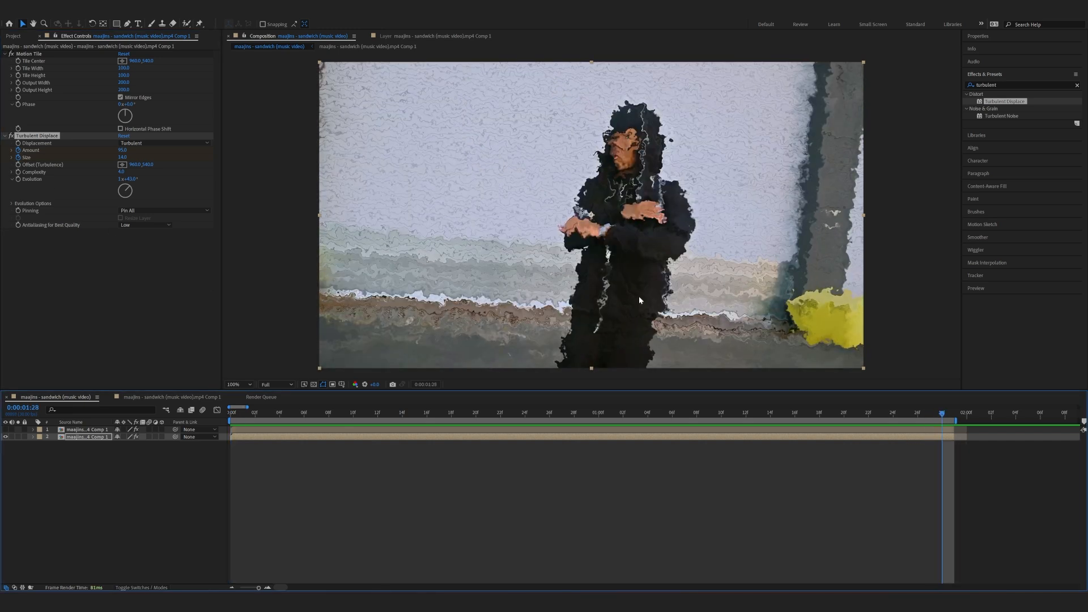
left_click(37, 437)
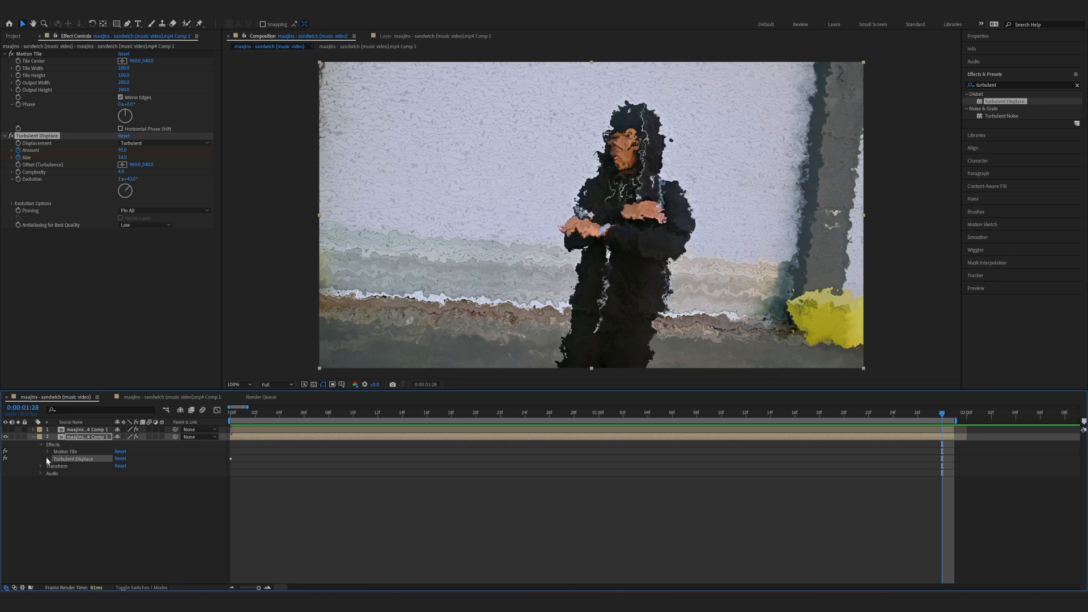
left_click(47, 459)
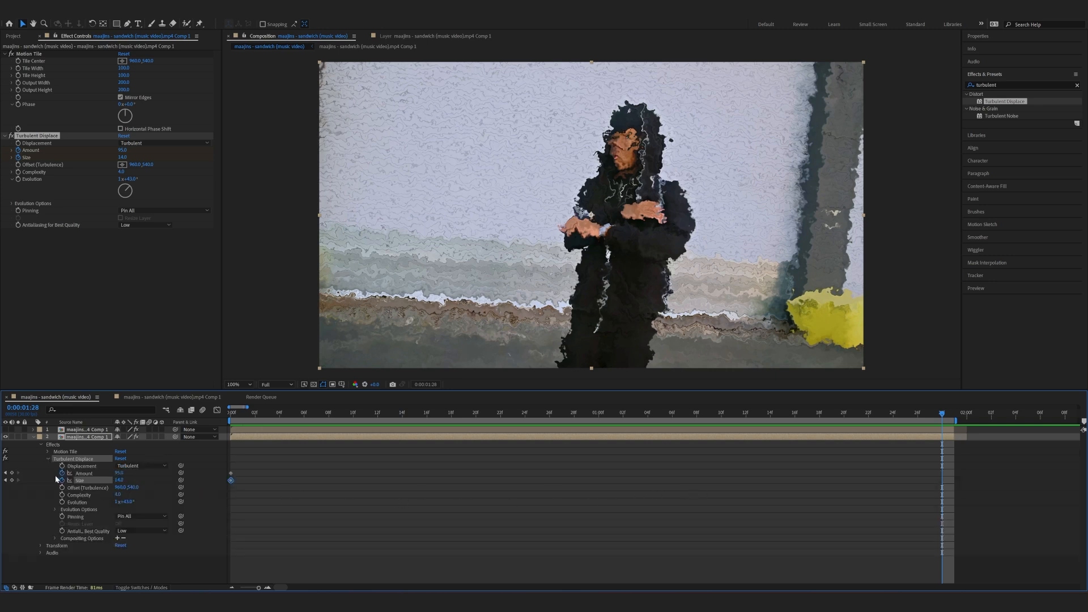
left_click(12, 475)
left_click(12, 480)
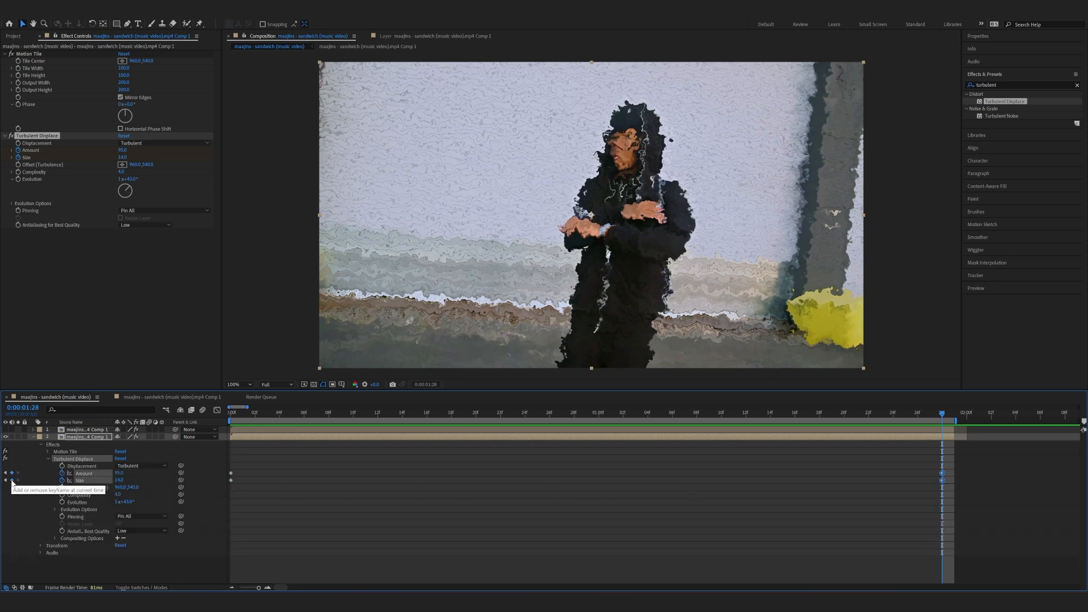
left_click(88, 474)
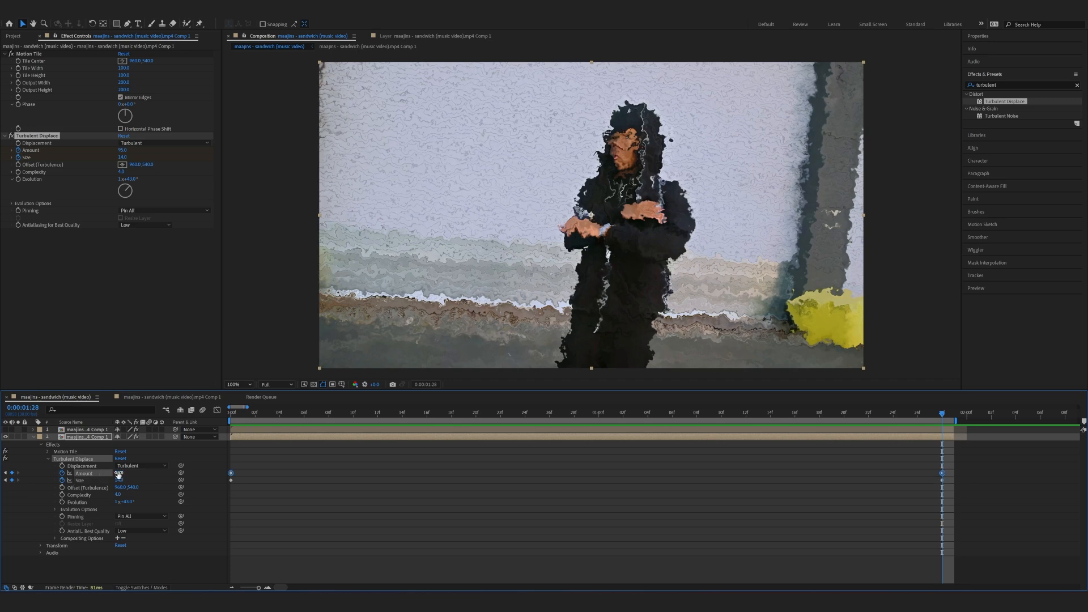
left_click_drag(118, 474, 122, 483)
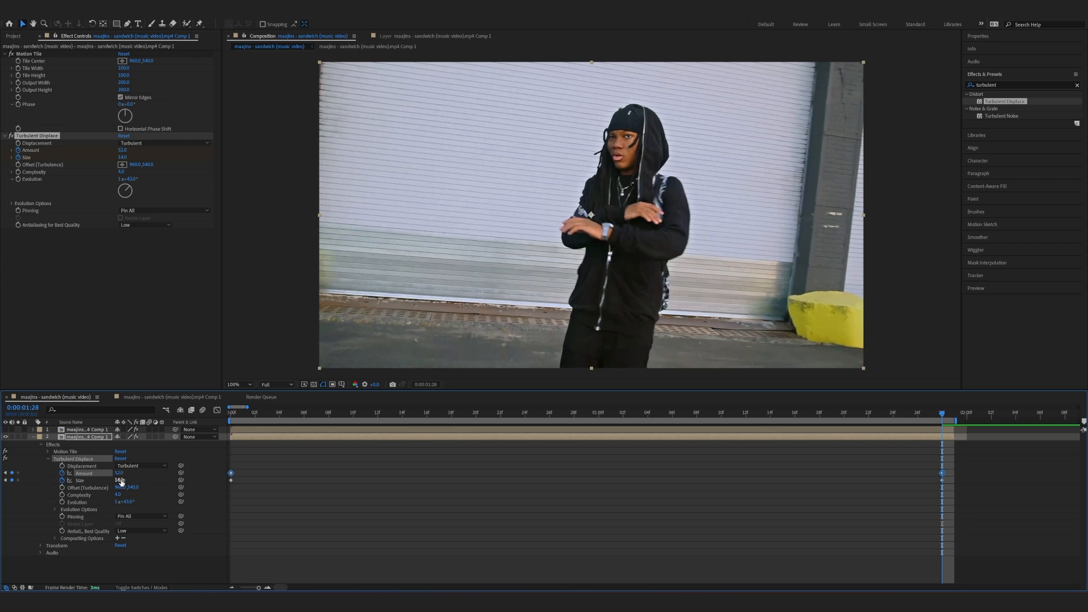
key("ctrl+z")
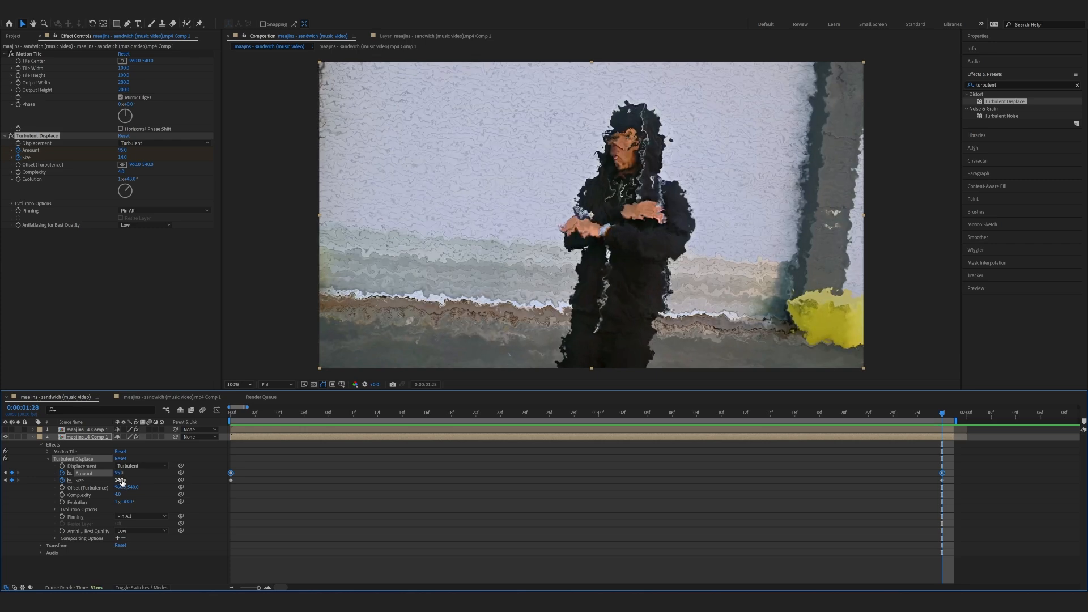
Set the keyframes at 0:00:01:28 to a Size of about 167 and an Amount of 0
left_click_drag(121, 480, 198, 470)
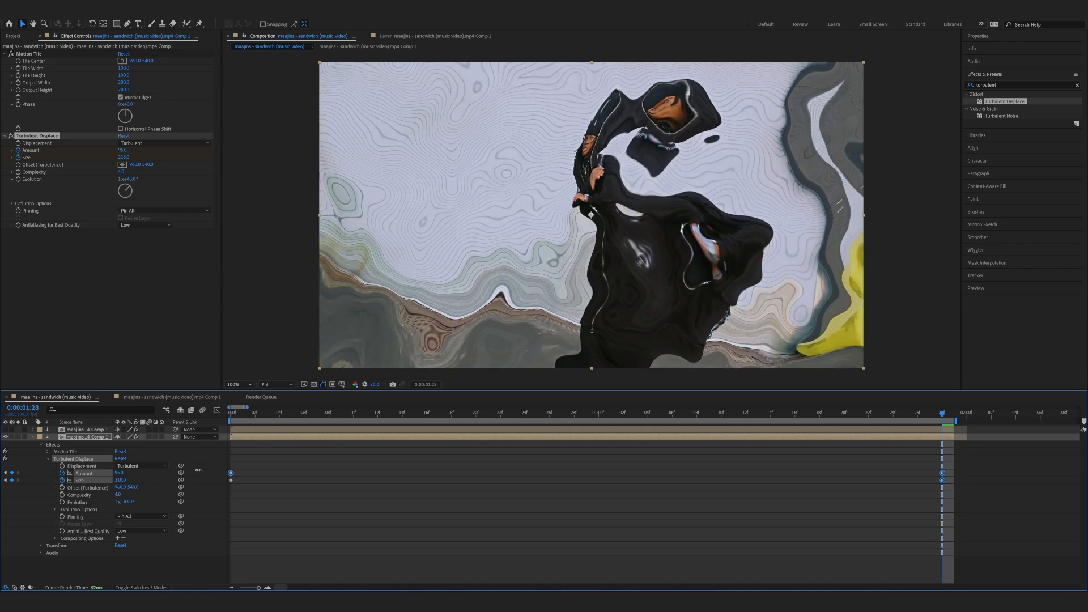
left_click_drag(199, 470, 181, 473)
left_click(119, 473)
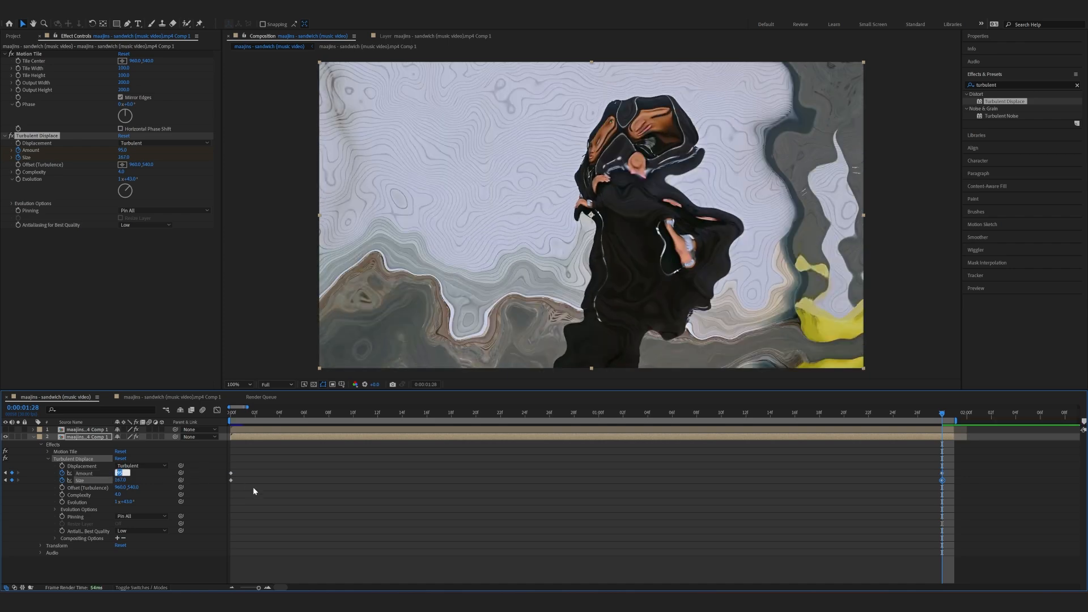
type("0")
key("Return")
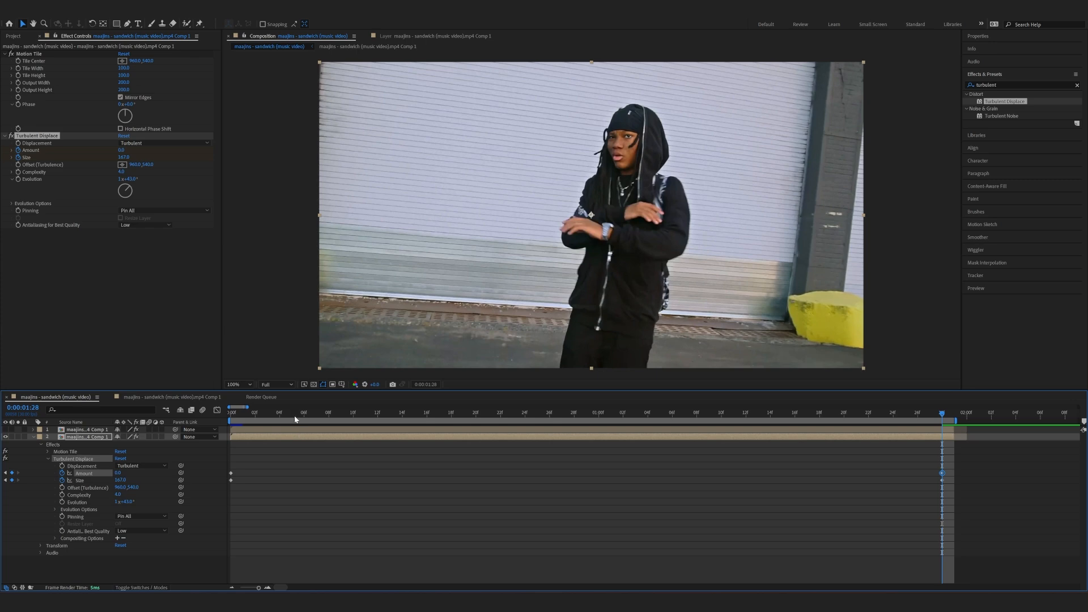
Preview the displacement animation from the first frame
key("Home")
key("space")
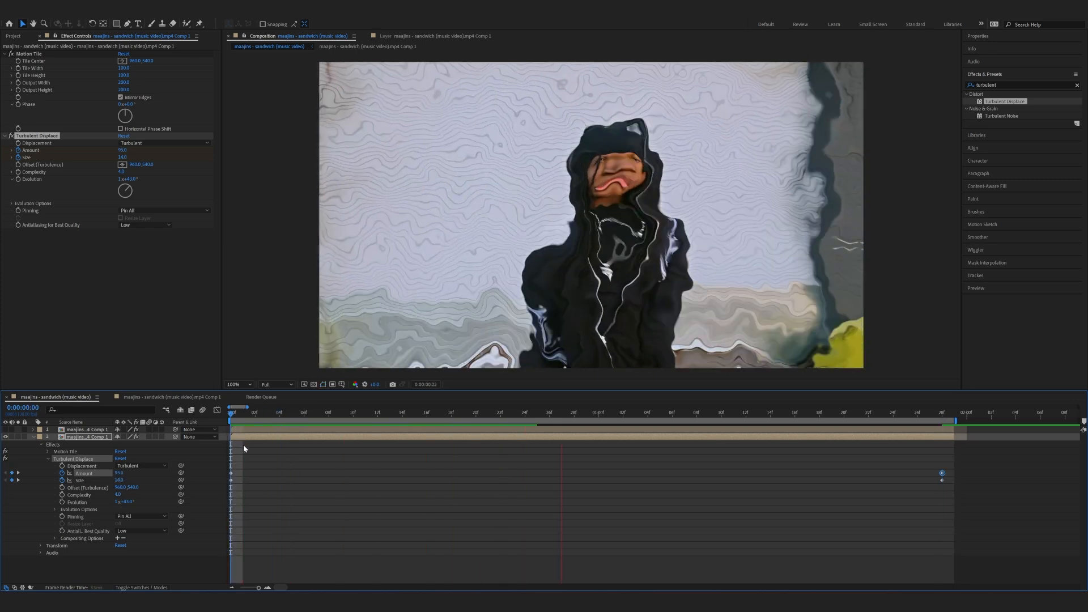
key("space")
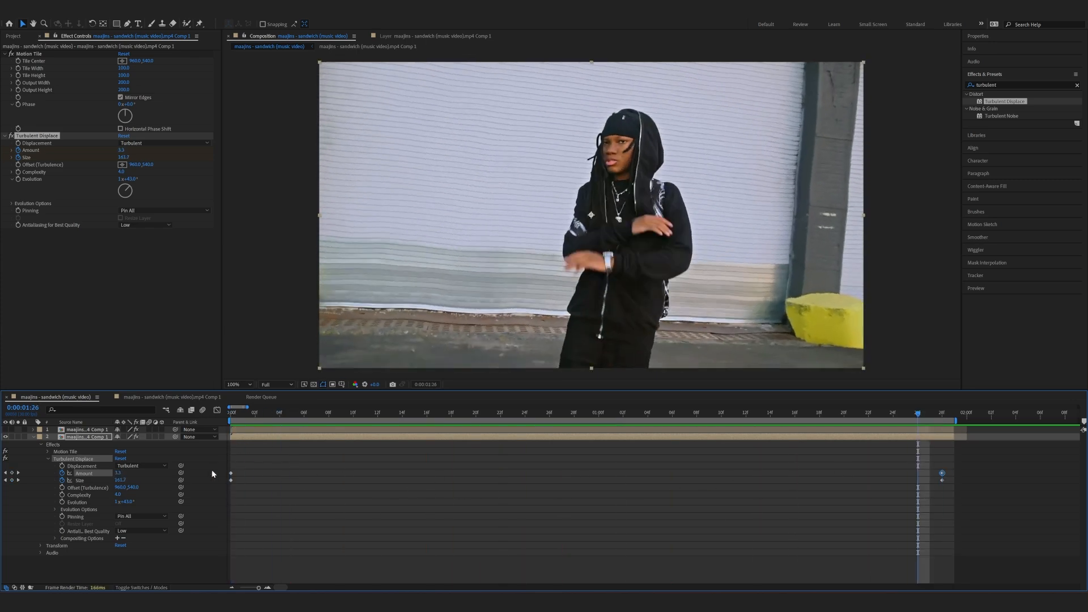
Apply Easy Ease to all Amount and Size keyframes of Turbulent Displace
left_click_drag(973, 459, 188, 499)
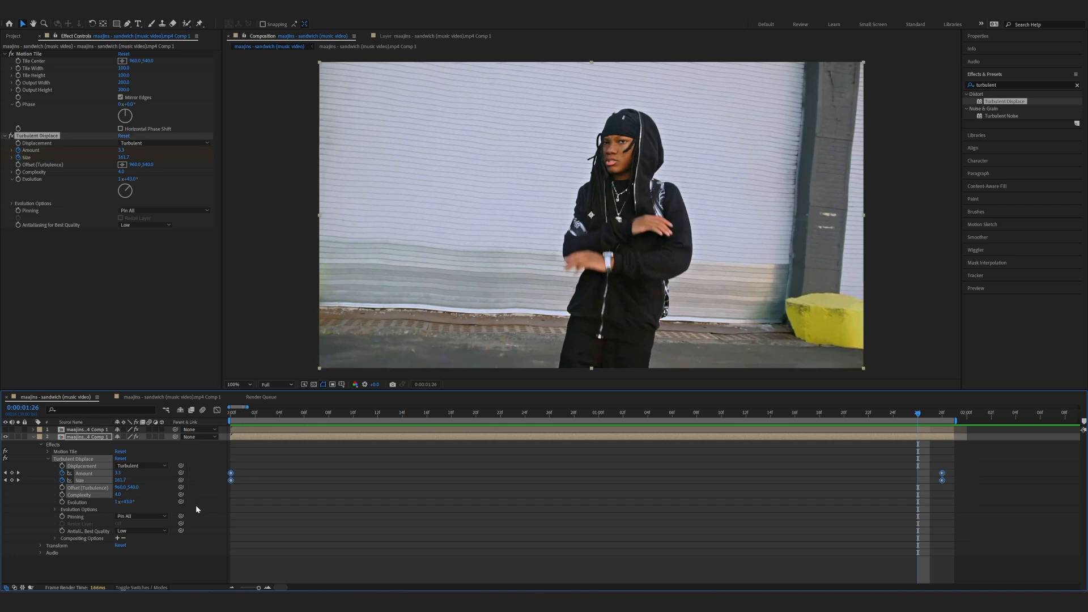
key("F9")
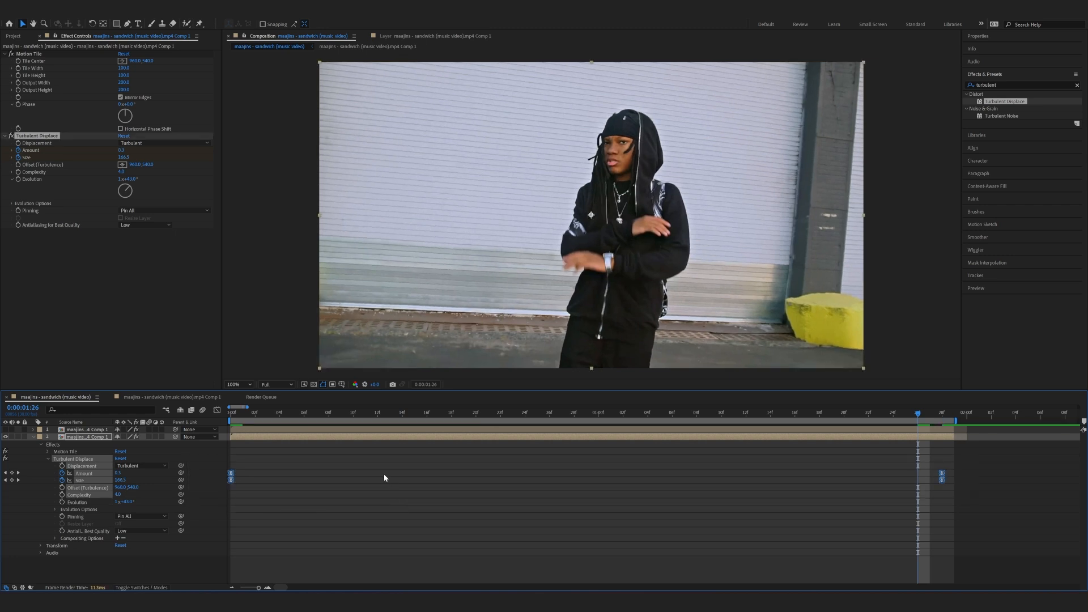
left_click(283, 478)
Shape the Amount value curve in the graph editor to drop steeply at first, with the end keyframe's handle extended to about frame 16
left_click(97, 472)
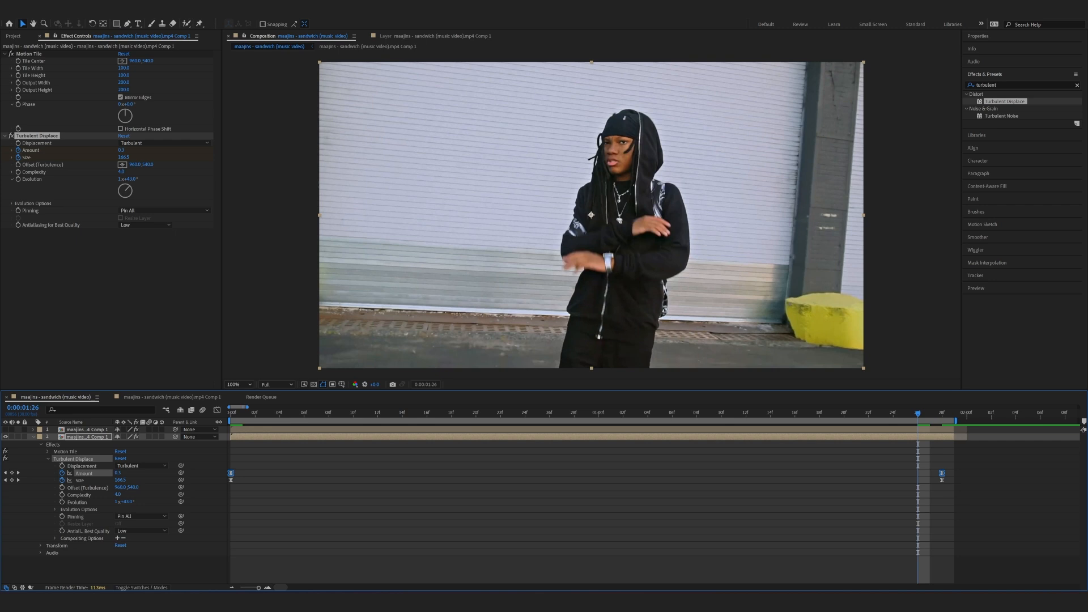
left_click(217, 411)
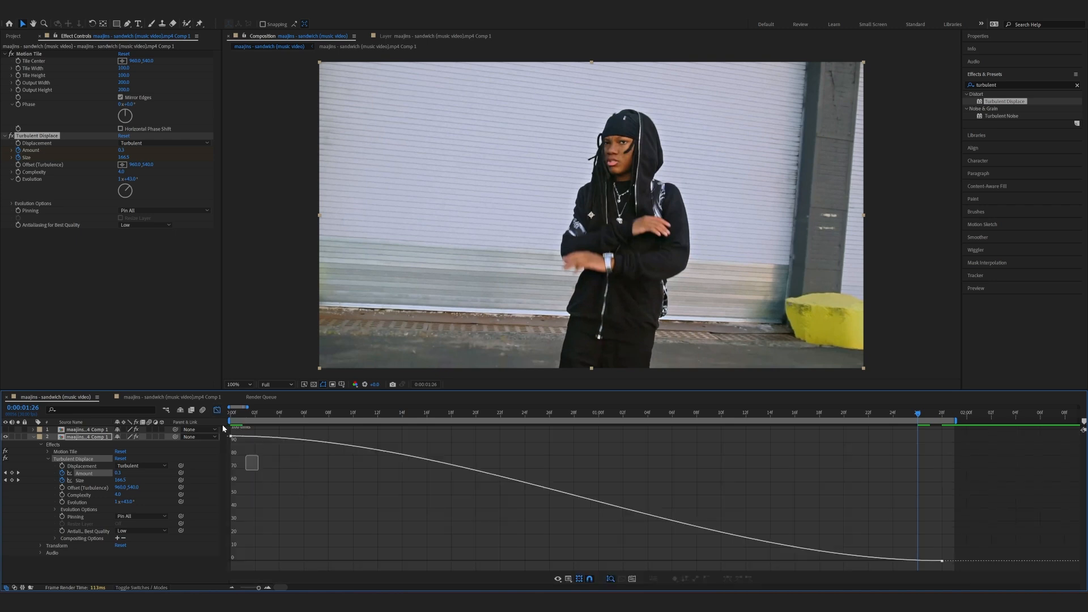
left_click_drag(470, 438, 224, 536)
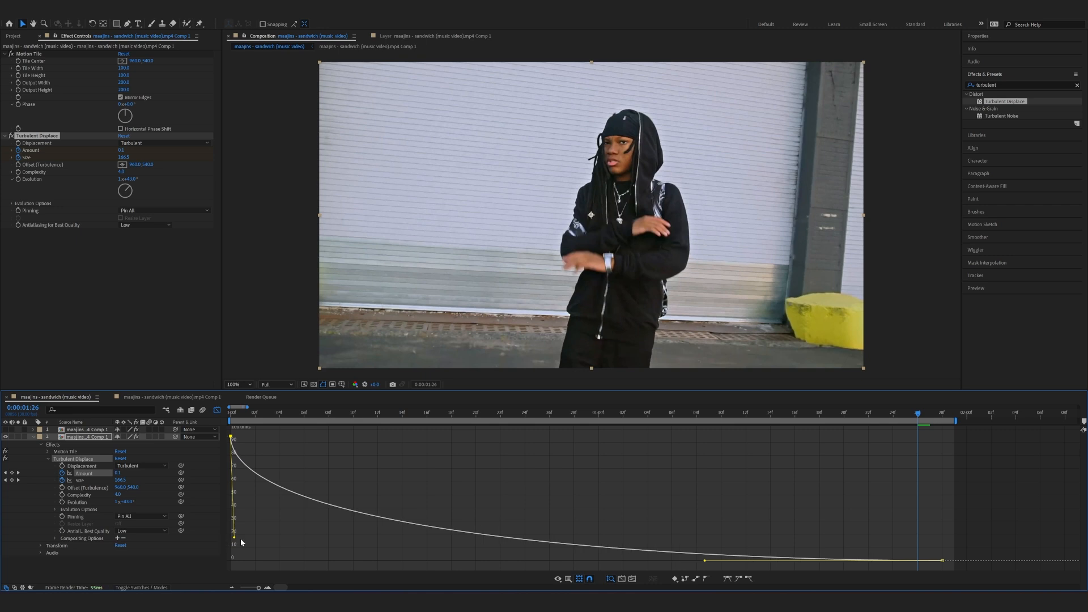
left_click_drag(911, 414, 403, 415)
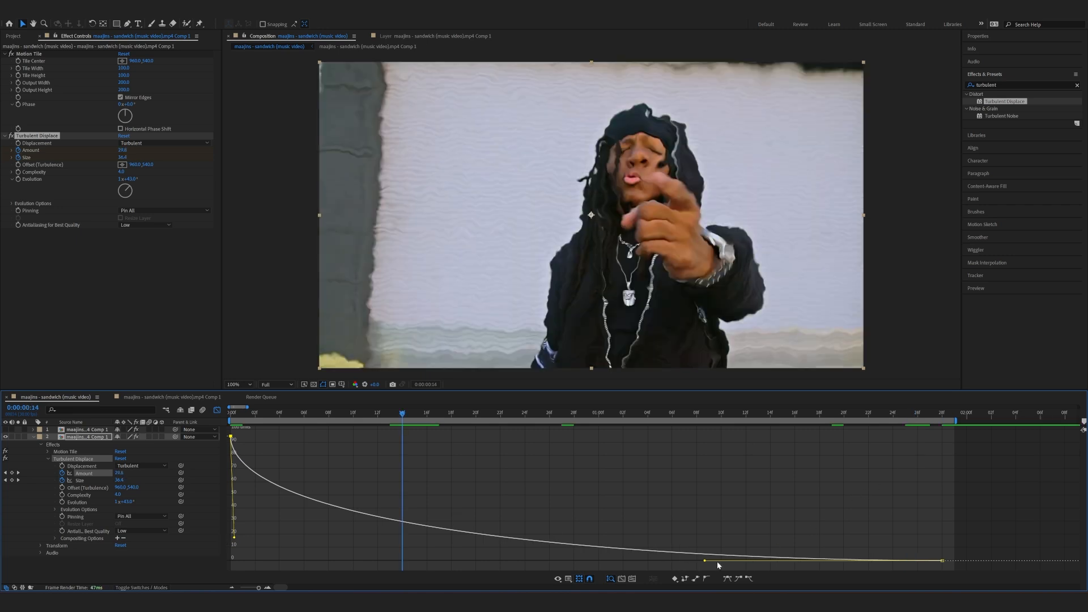
left_click_drag(706, 562, 426, 561)
left_click_drag(403, 420, 427, 422)
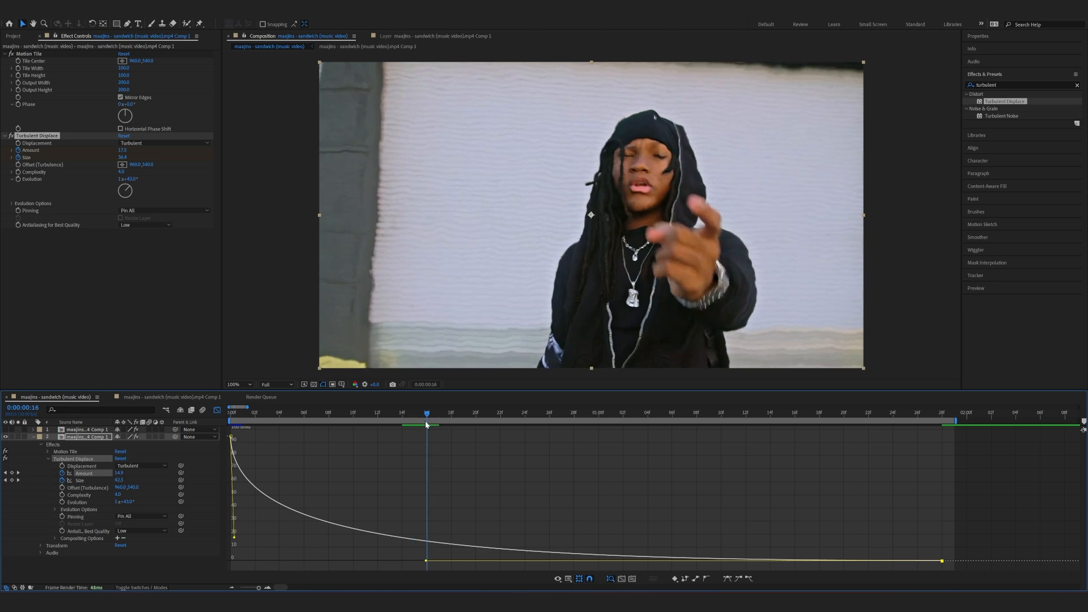
Shape the Size value curve to rise steeply at first, with the end keyframe's handle extended to about frame 16
left_click(86, 482)
left_click_drag(271, 508, 213, 564)
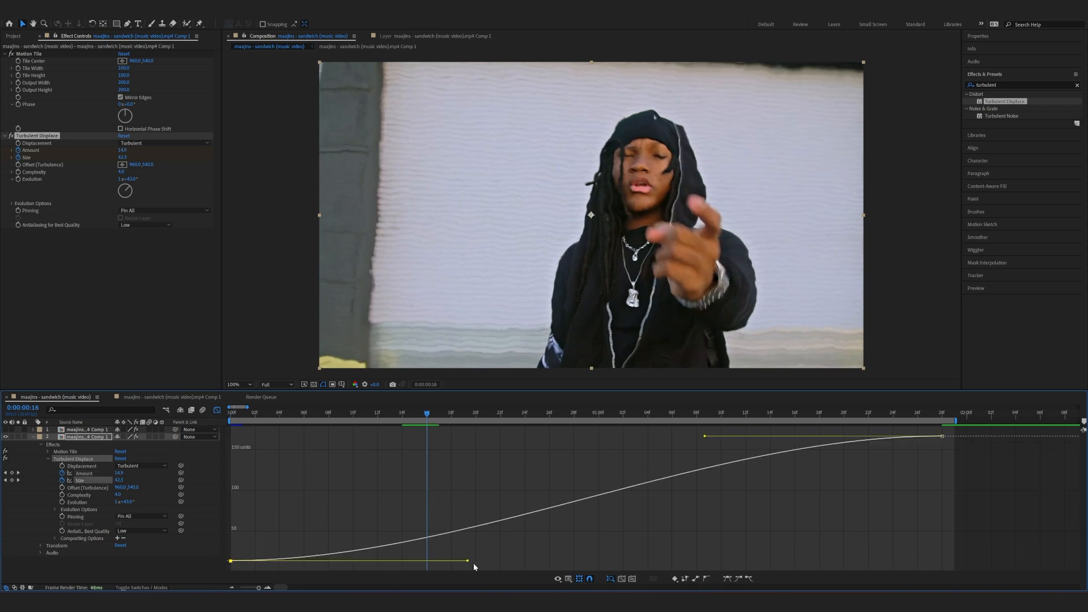
left_click_drag(468, 561, 238, 435)
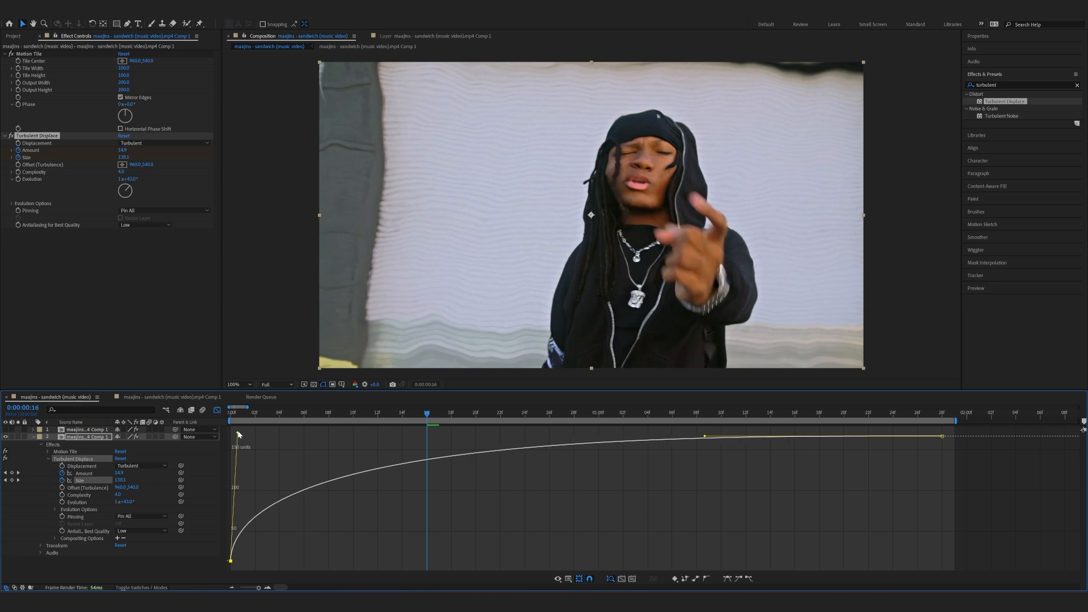
left_click_drag(704, 440, 434, 441)
Play back the eased displacement from the first frame and return to the start
key("Home")
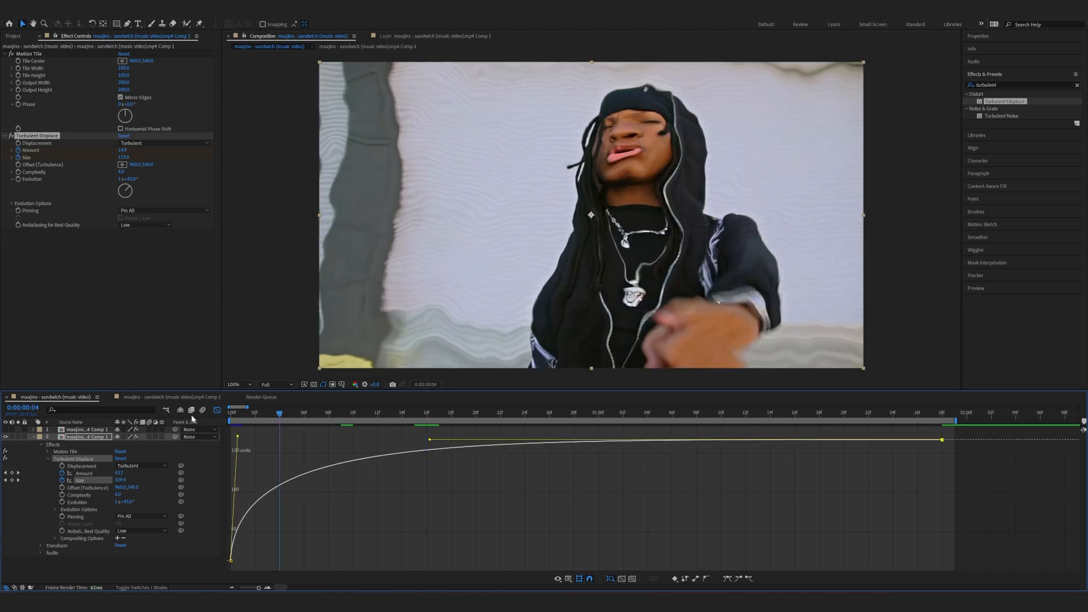
key("space")
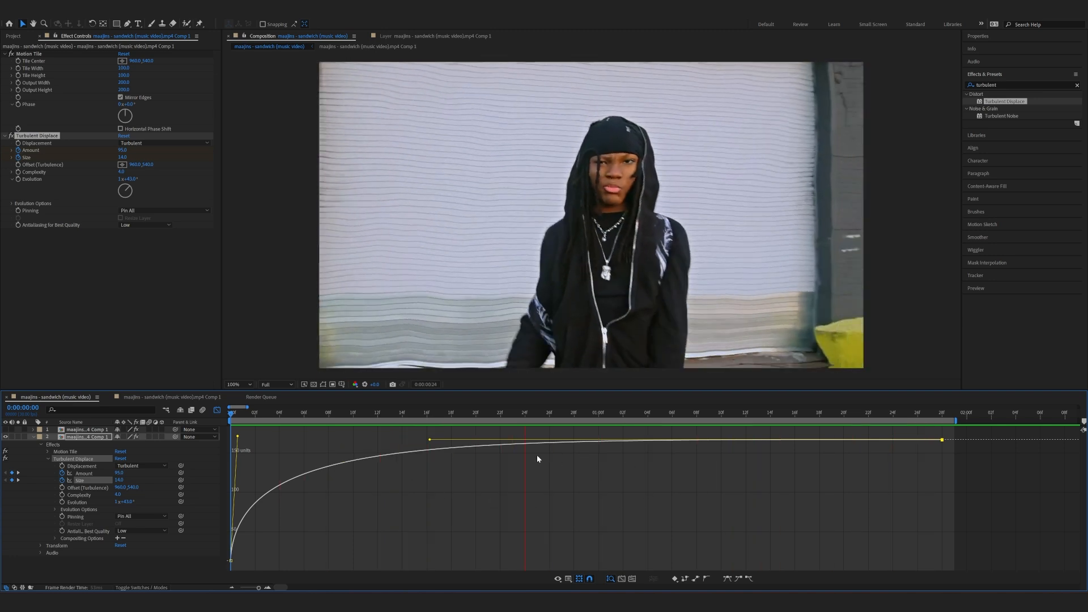
key("space")
left_click_drag(659, 413, 203, 421)
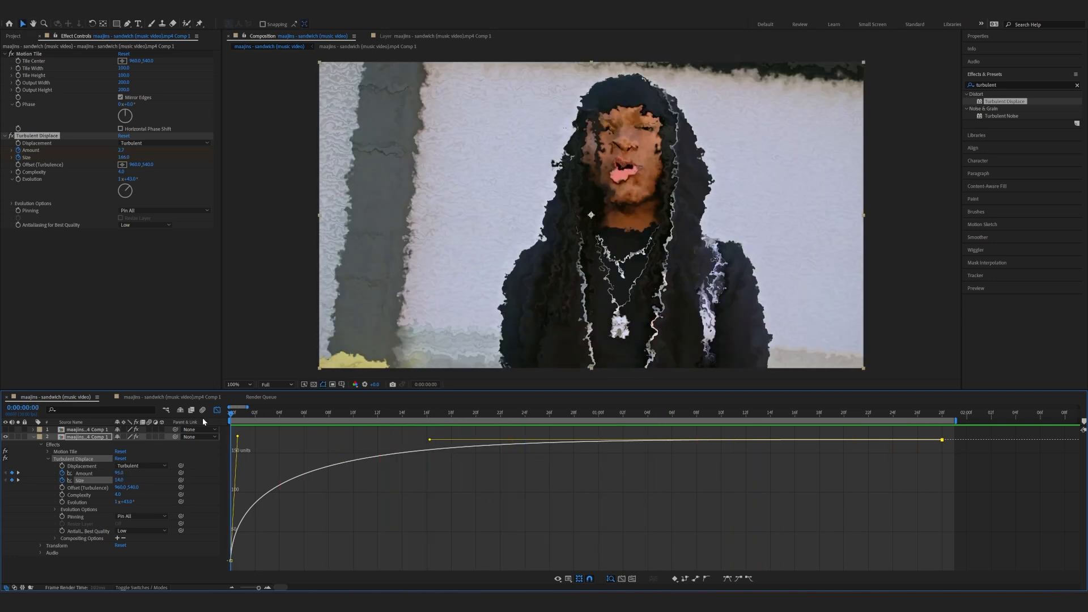
Shorten the end handles of the Size and Amount curves to about frame 24 and make the Size curve's start handle more vertical
left_click_drag(430, 442, 529, 441)
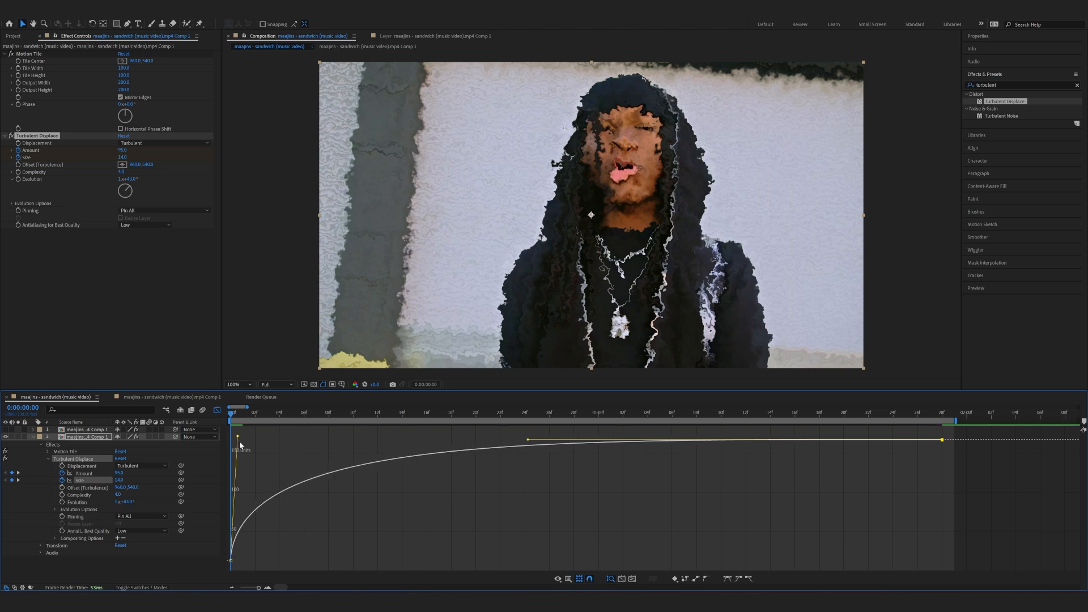
left_click_drag(236, 441, 226, 451)
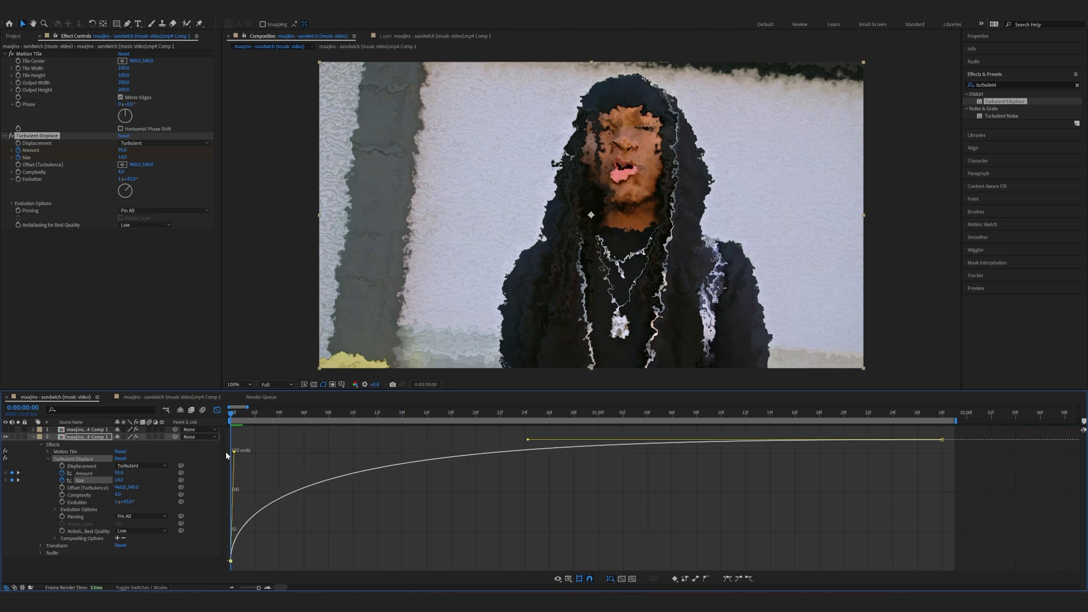
left_click(523, 416)
left_click(81, 474)
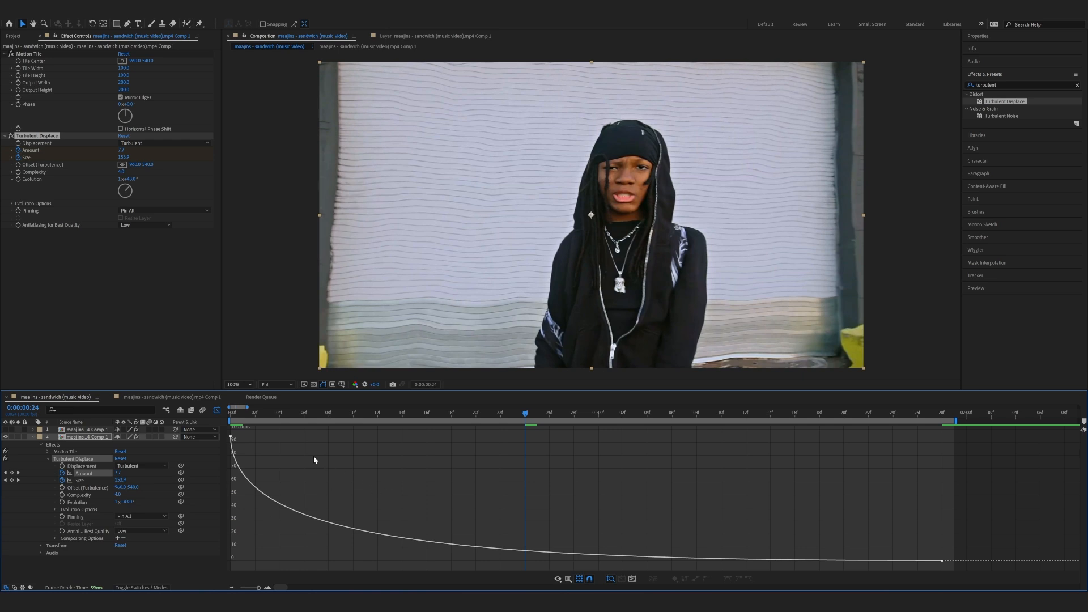
left_click(458, 547)
left_click_drag(428, 562, 529, 563)
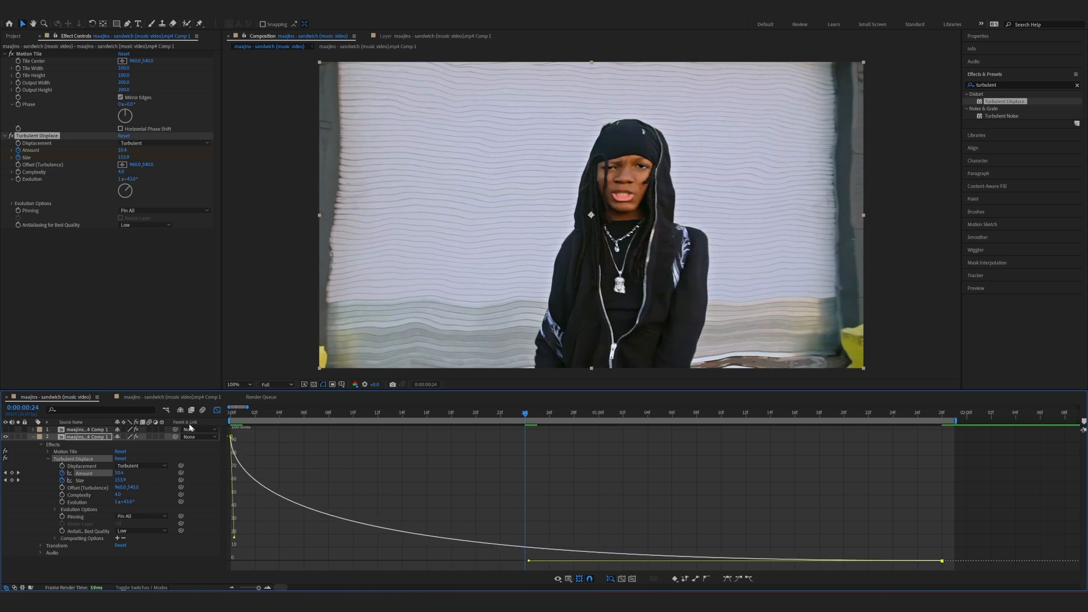
Preview the adjusted displacement animation from the first frame
left_click_drag(260, 413, 198, 420)
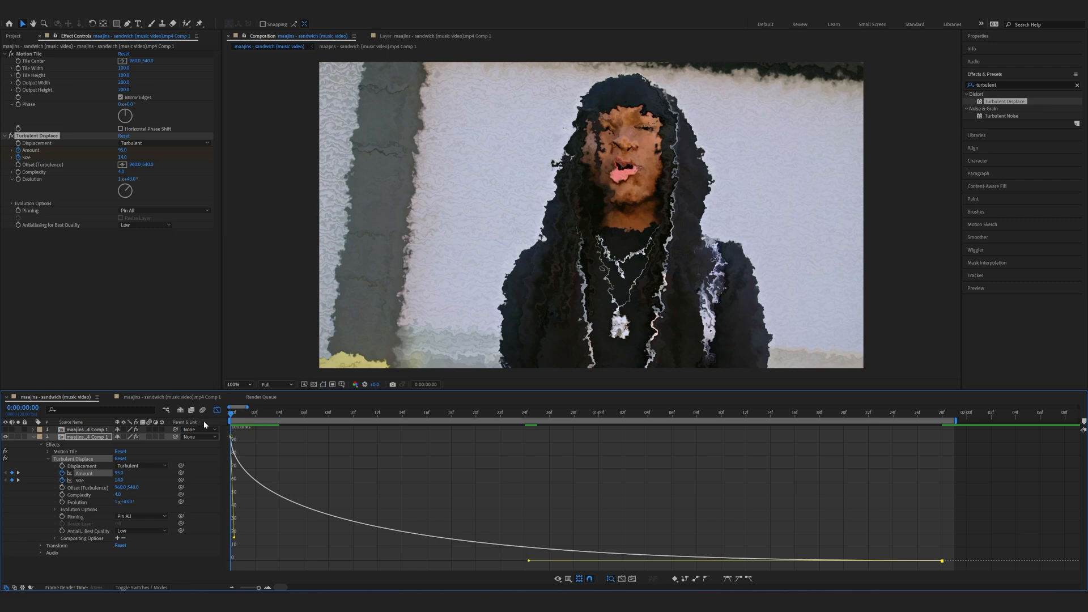
key("space")
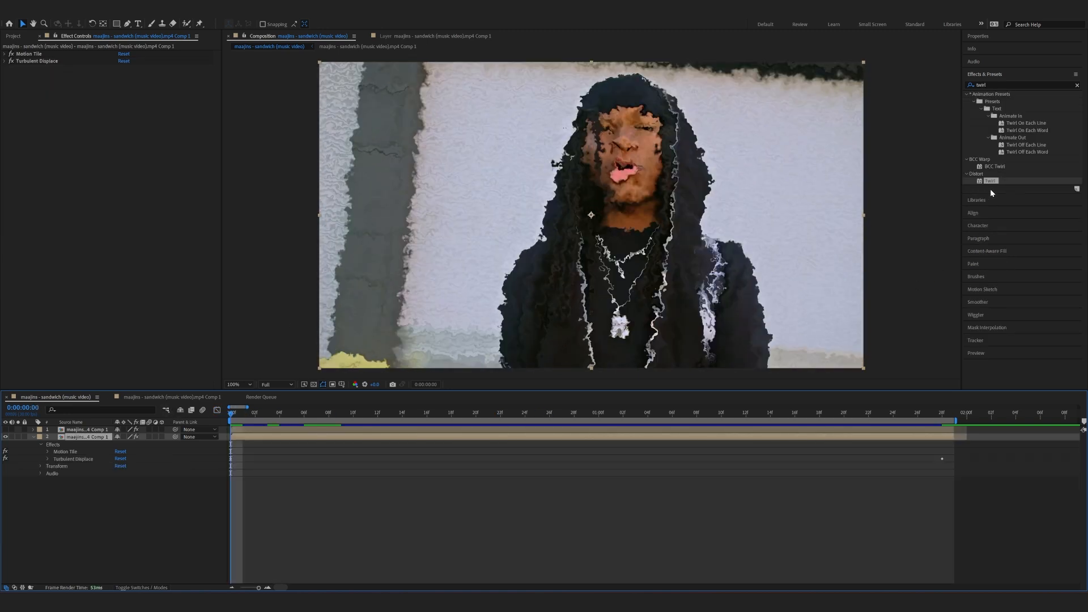
Apply the Twirl effect to the background layer and keyframe Angle 1x+45° and Twirl Radius 30 at the first frame
left_click_drag(990, 185, 253, 437)
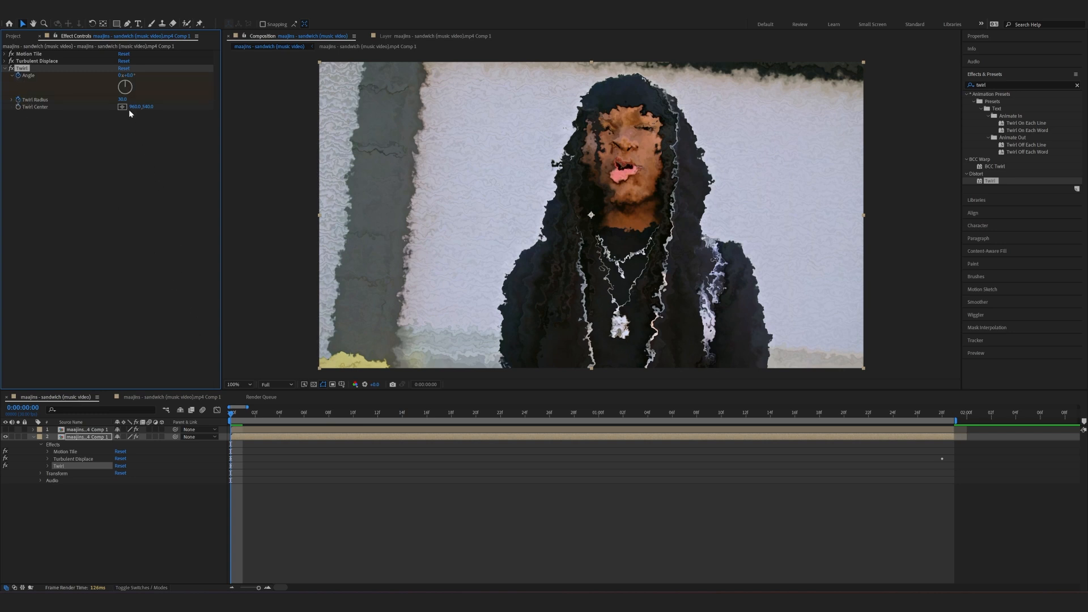
left_click_drag(123, 100, 320, 93)
key("ctrl+z")
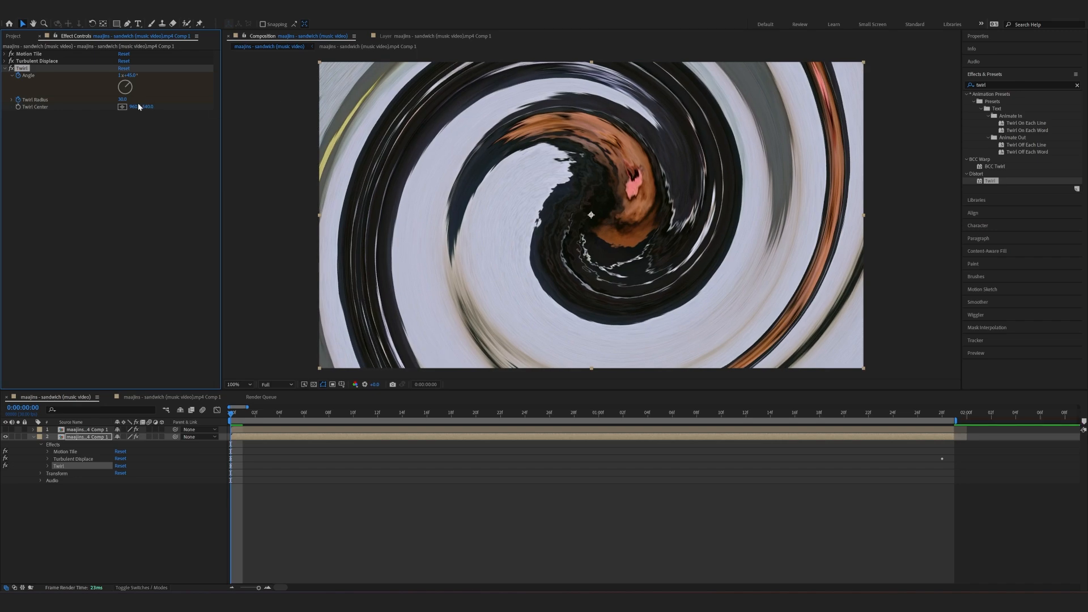
mouse_move(126, 99)
left_mouse_down()
mouse_move(138, 99)
mouse_move(113, 98)
mouse_move(135, 99)
left_mouse_up()
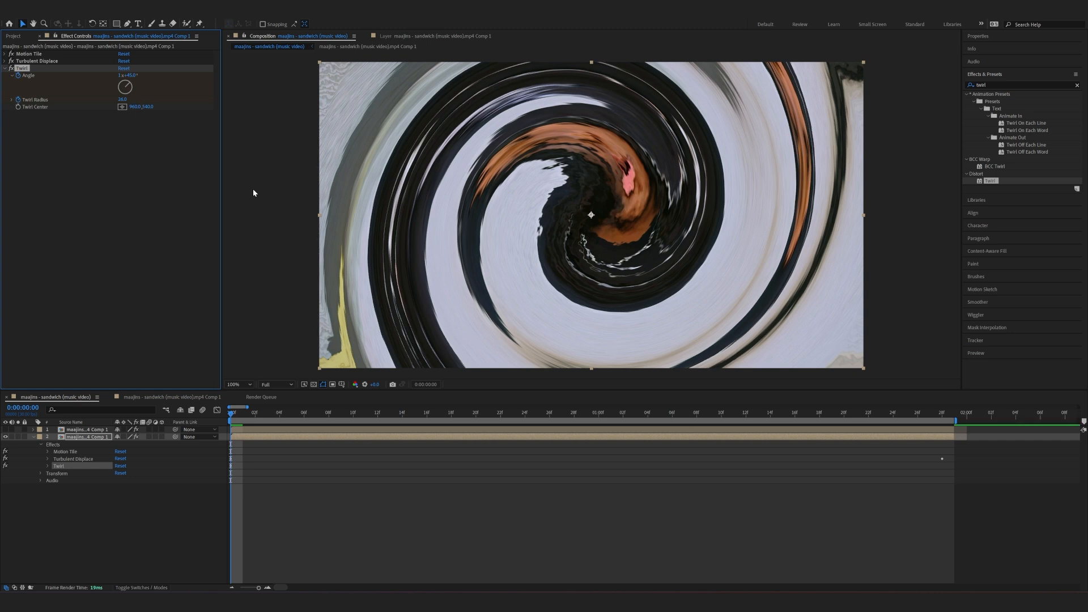
left_click(126, 101)
type("30")
key("Return")
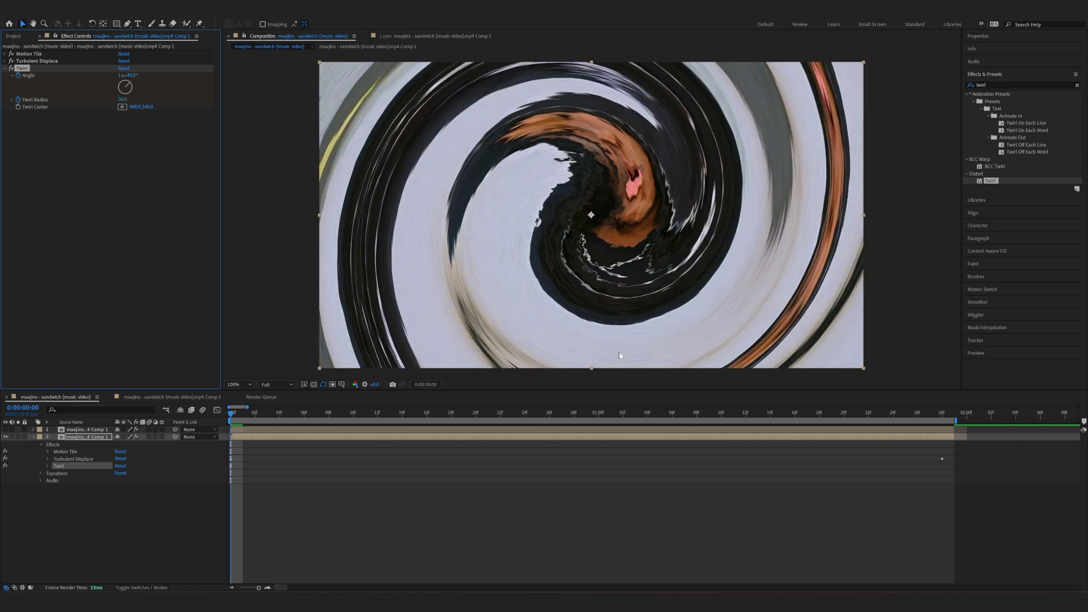
At 0:00:01:28, keyframe the Twirl Angle at 0° and the Twirl Radius at 23
left_click(938, 416)
left_click(131, 76)
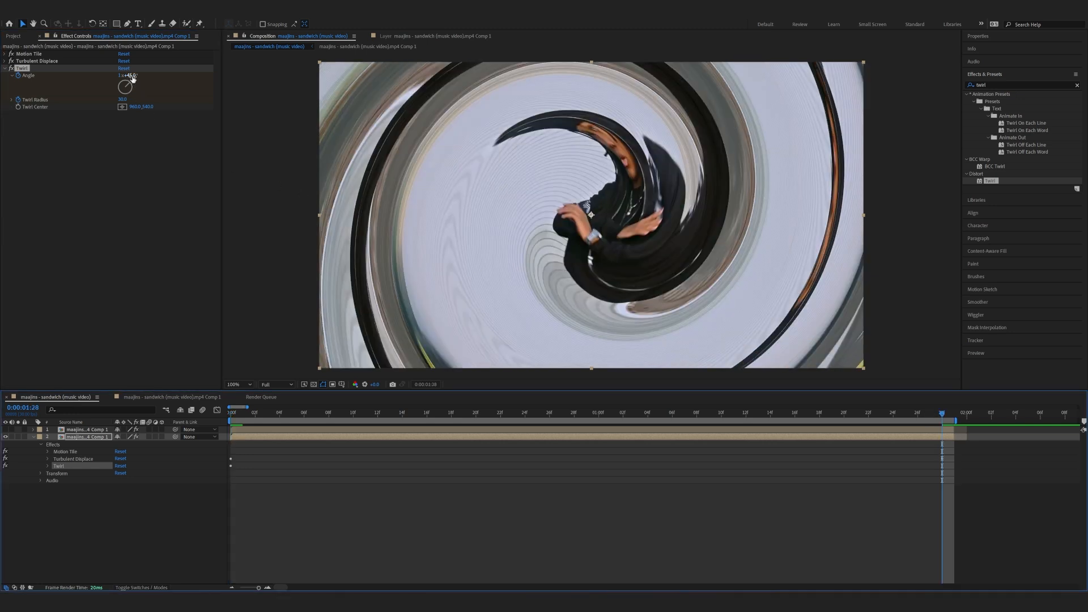
type("0")
left_click(120, 76)
type("0")
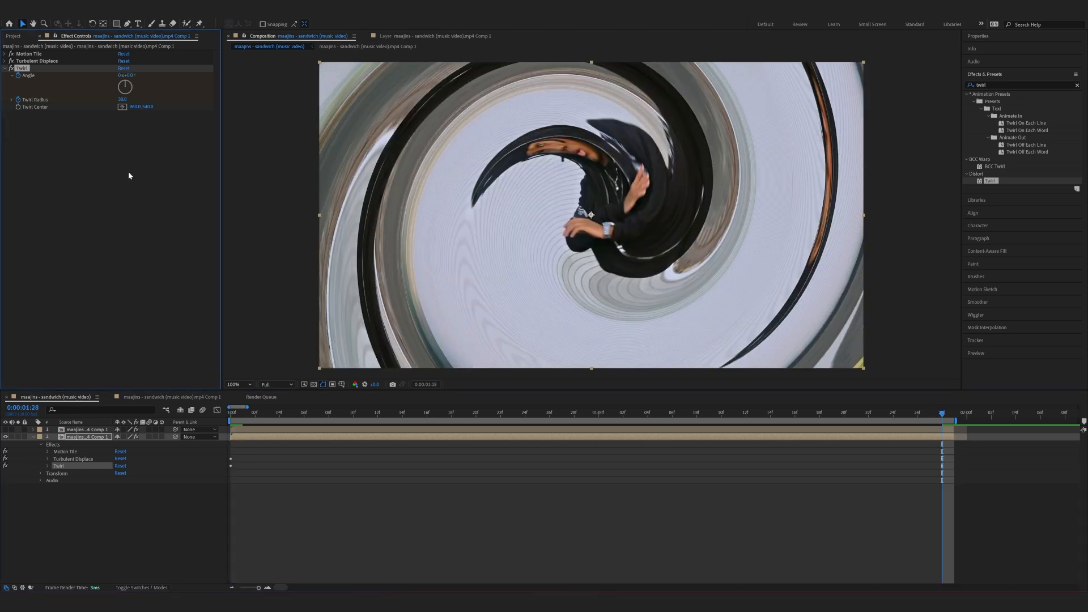
key("Return")
key("ctrl+z")
mouse_move(124, 98)
left_mouse_down()
mouse_move(134, 99)
mouse_move(122, 100)
left_mouse_up()
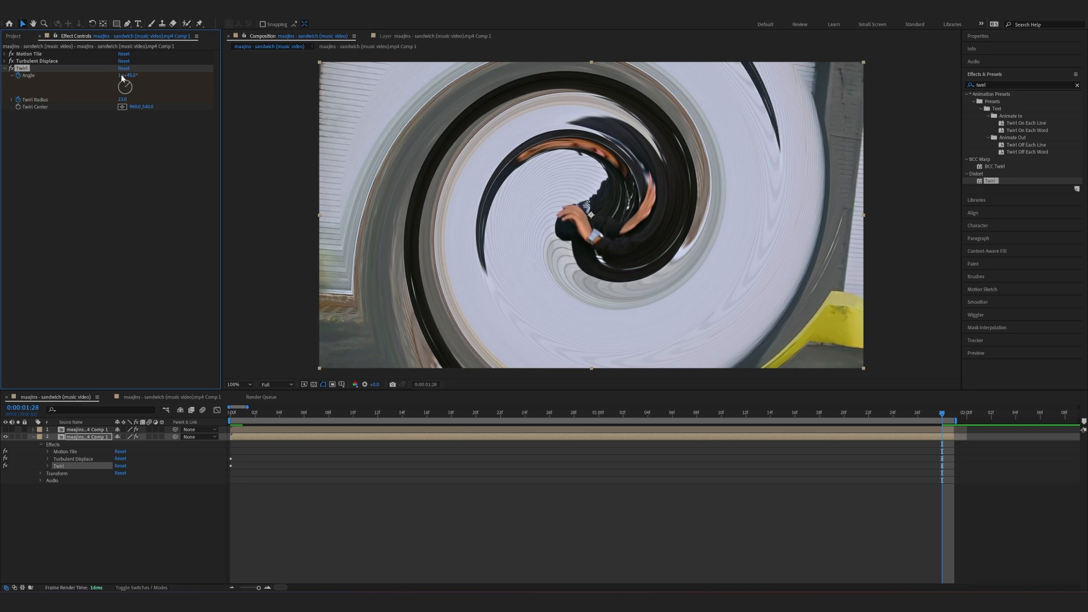
Play back the twirl and raise its Angle at the first frame to 1x+104°
key("space")
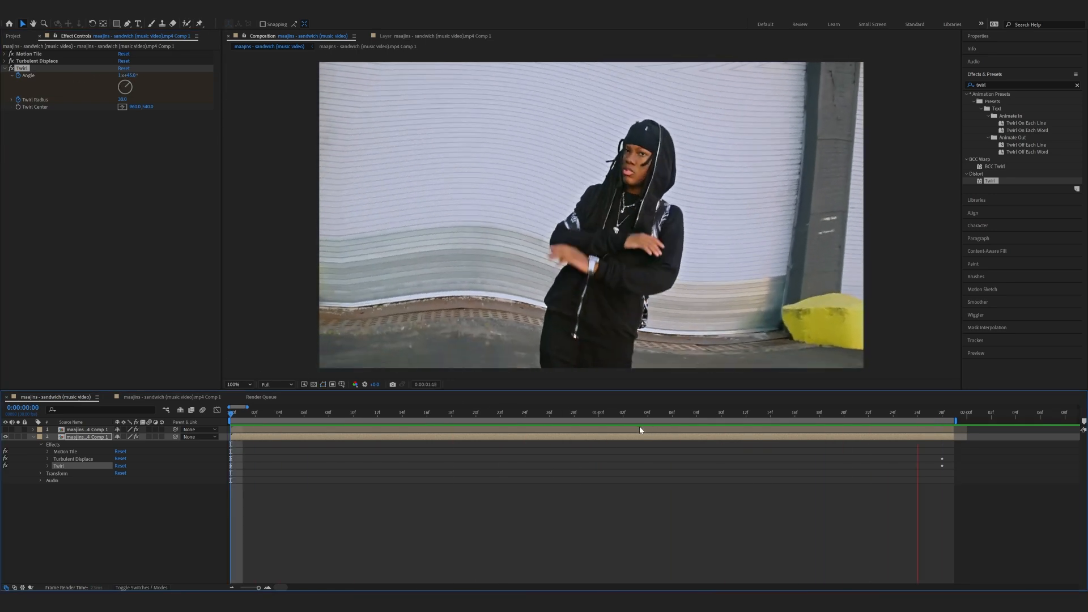
left_click(361, 417)
left_click_drag(360, 417, 207, 413)
left_click_drag(132, 75, 168, 90)
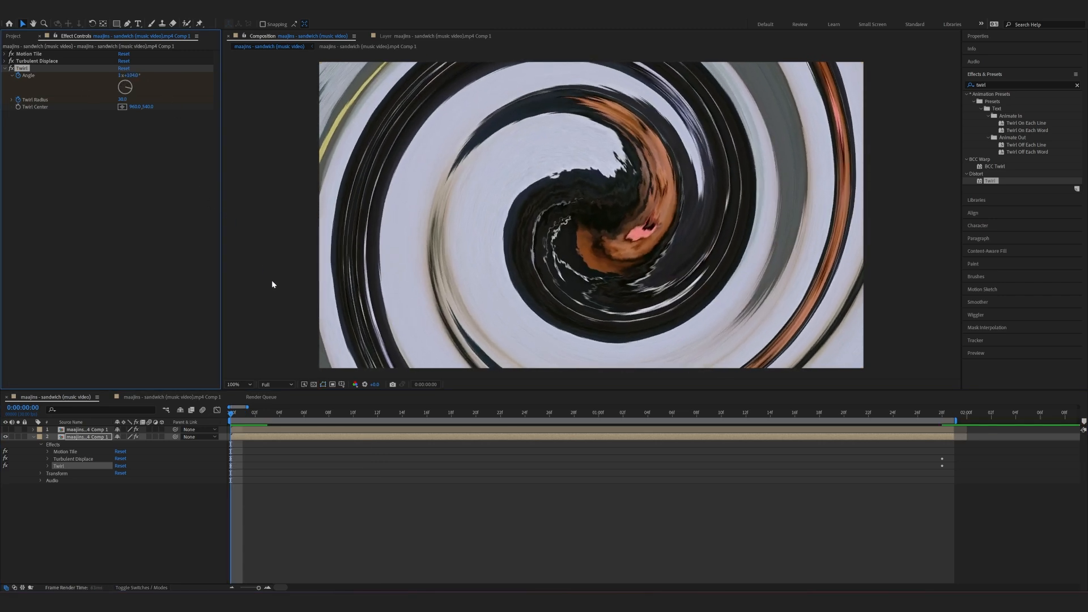
Apply Easy Ease to all Twirl Angle and Twirl Radius keyframes
left_click(48, 466)
key("space")
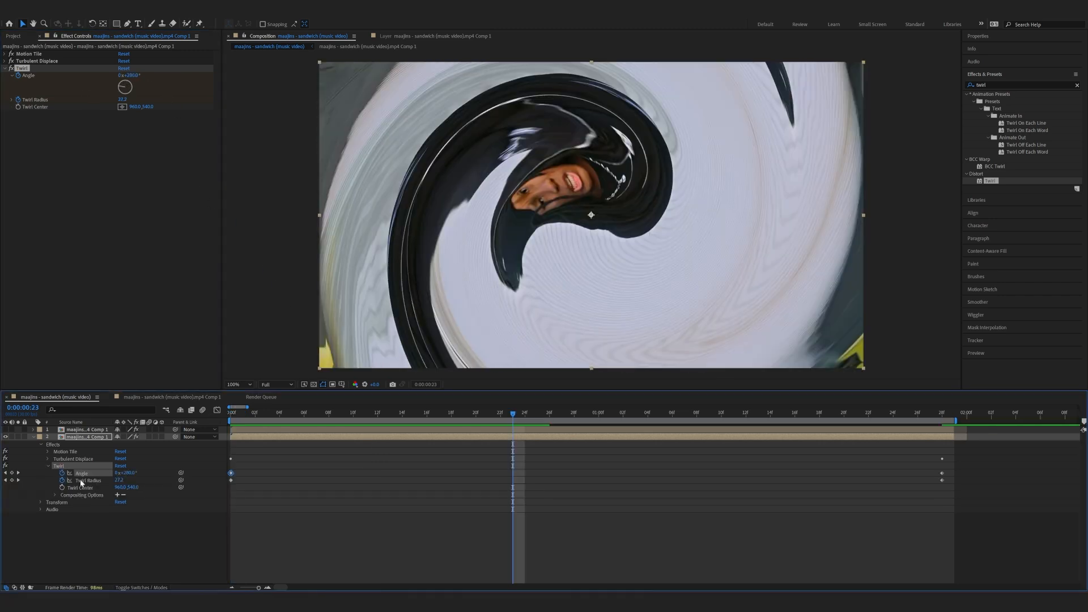
left_click(85, 480, "shift")
key("F9")
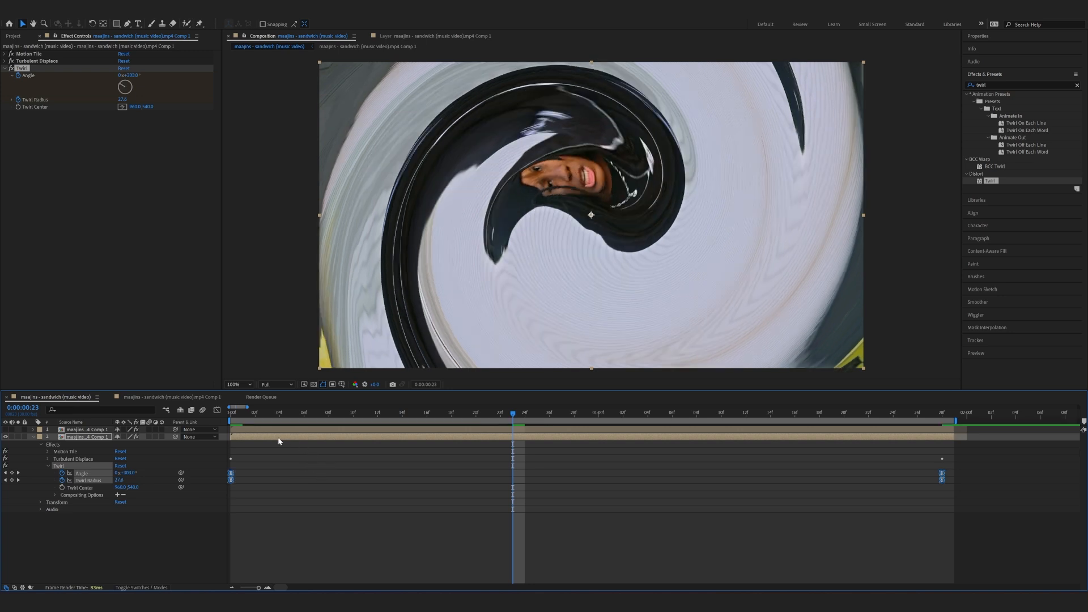
Shape the Twirl Angle value curve in the graph editor to drop steeply at first, with the end keyframe's handle extended to about frame 23
left_click(217, 408)
left_click(153, 503)
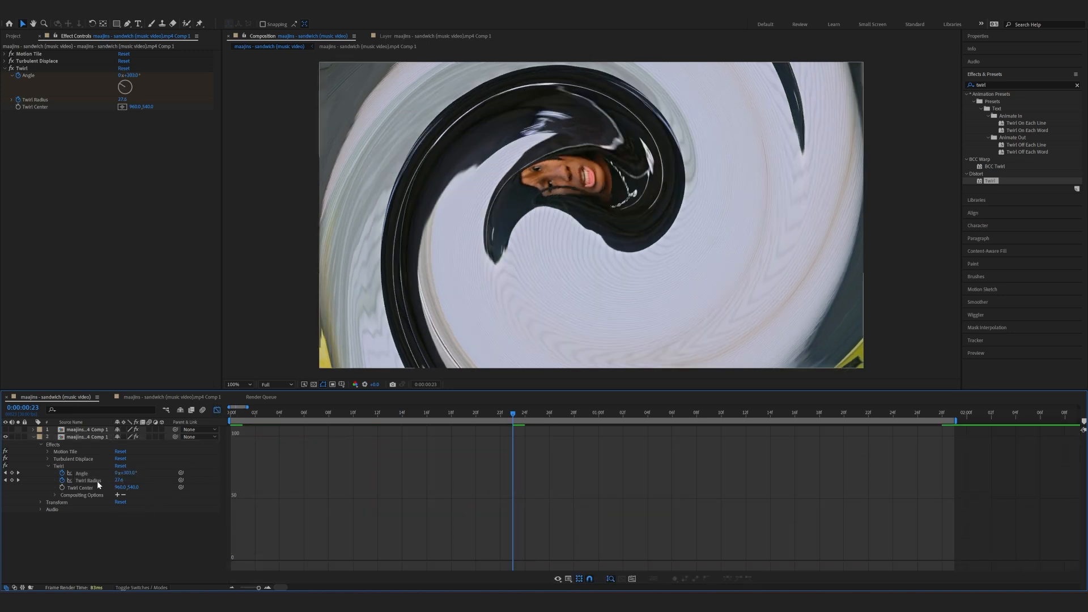
left_click(82, 473)
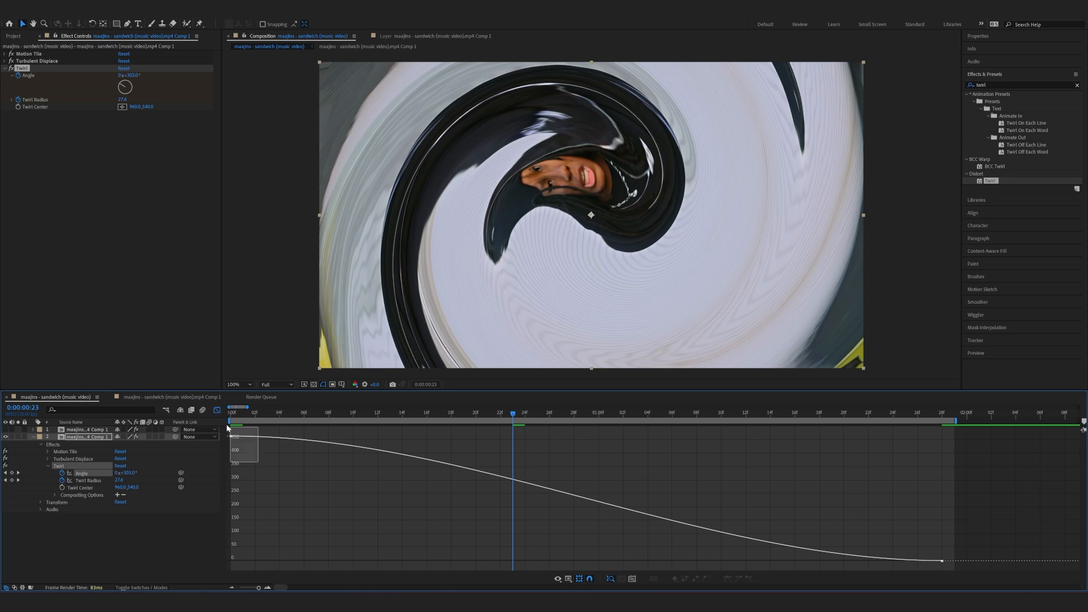
left_click(455, 463)
left_click_drag(467, 437, 426, 548)
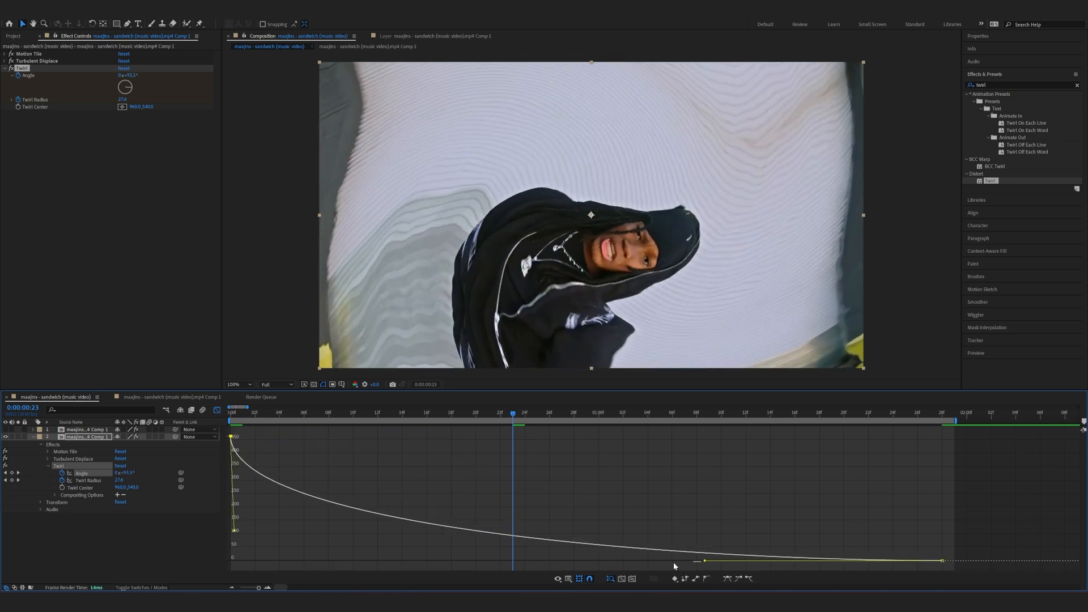
left_click_drag(703, 562, 502, 562)
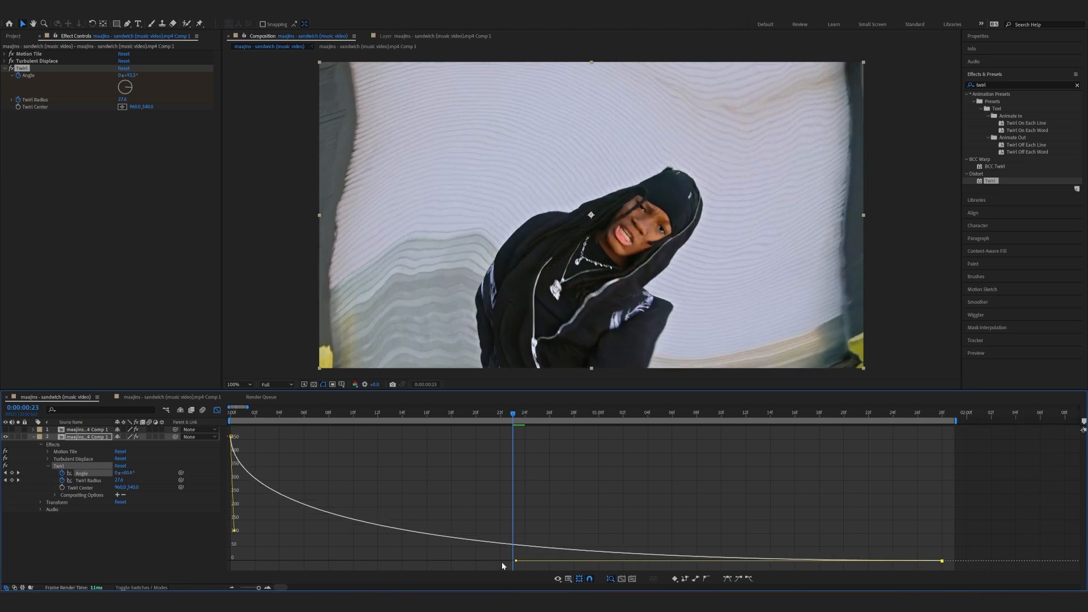
Shape the Twirl Radius curve to drop steeply at first, extend its end handle to about frame 22, and play back the eased twirl
left_click_drag(515, 419, 506, 419)
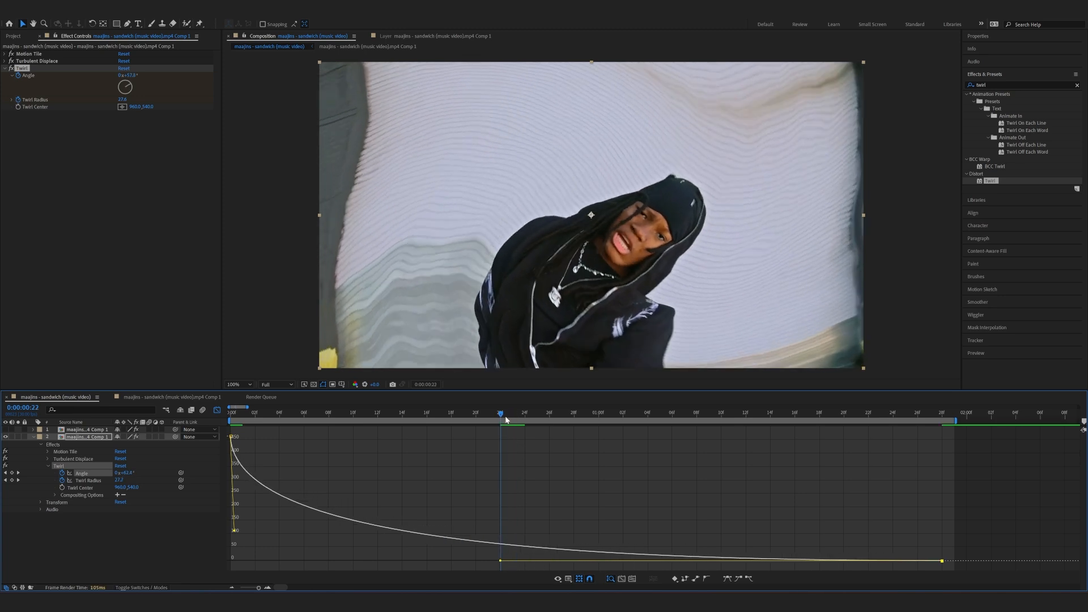
left_click(85, 482)
left_click_drag(260, 475, 212, 425)
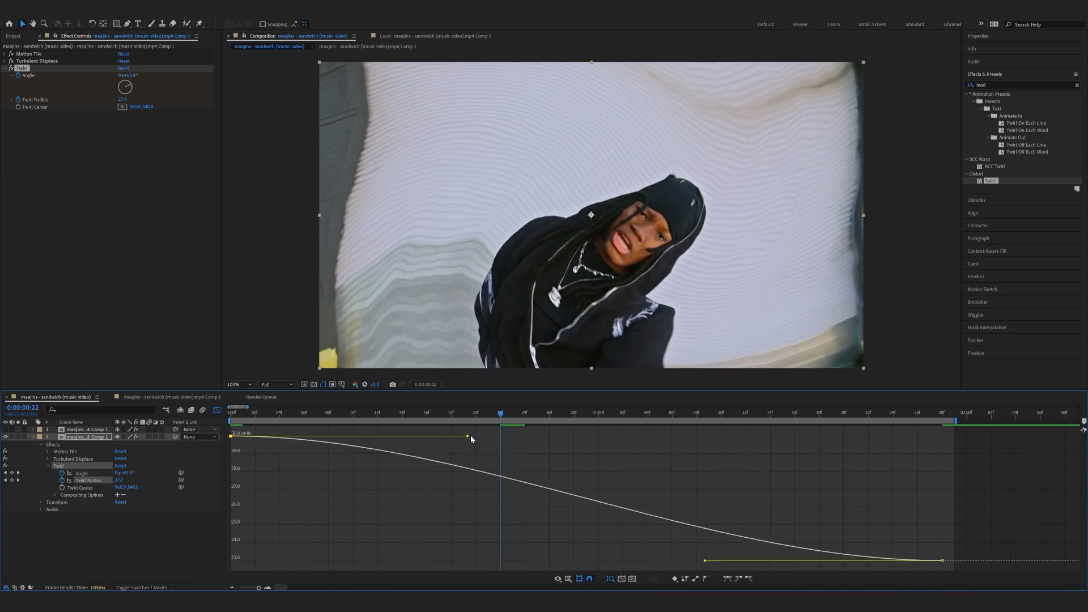
left_click_drag(471, 436, 206, 553)
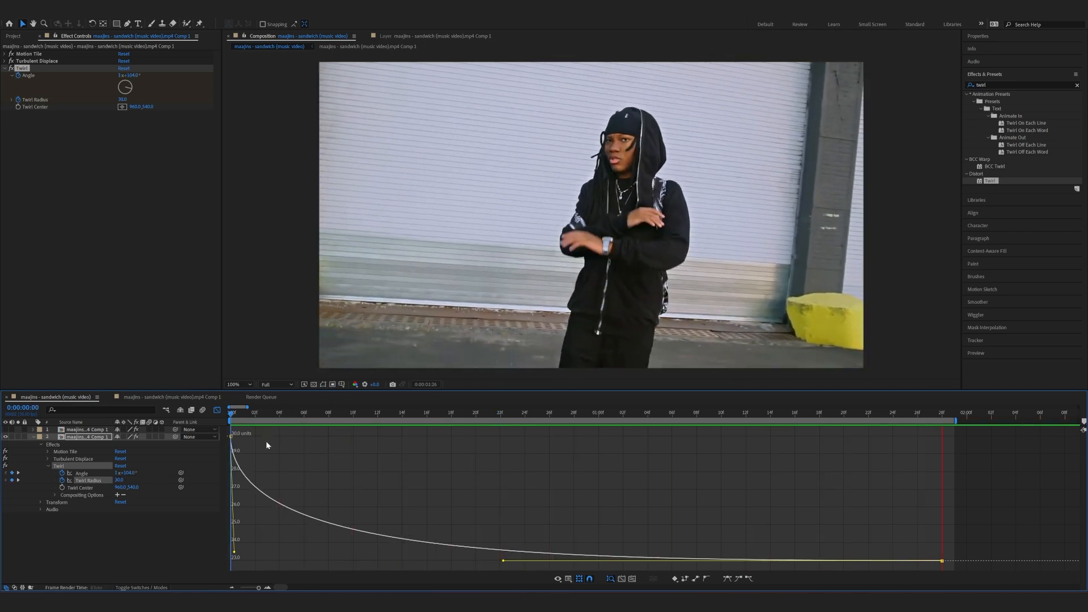
key("space")
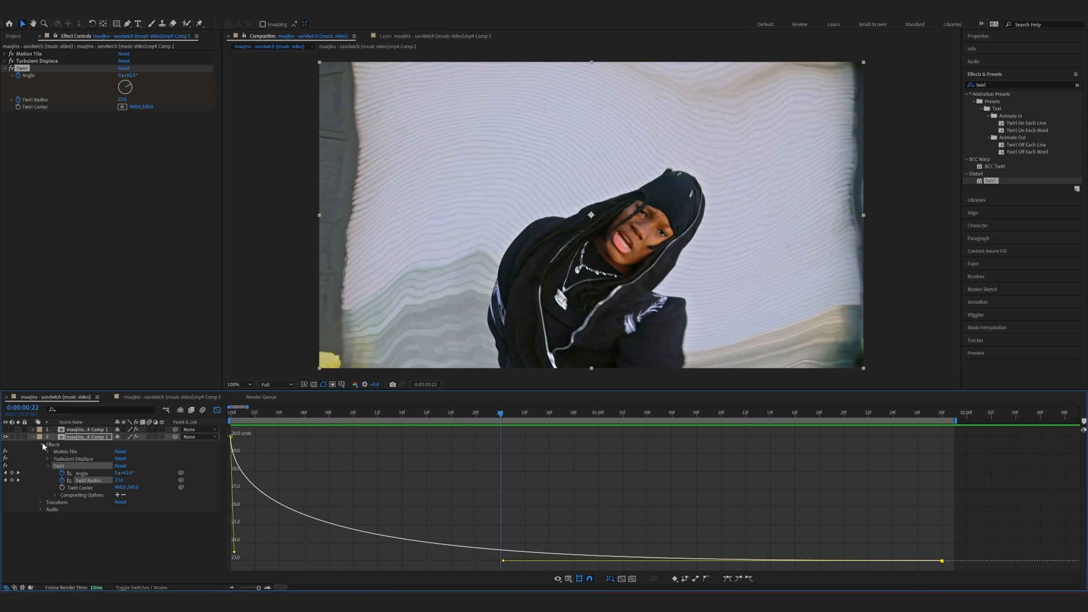
Shorten the end handle of the Turbulent Displace Amount curve to about 0:00:01:16
left_click(48, 466)
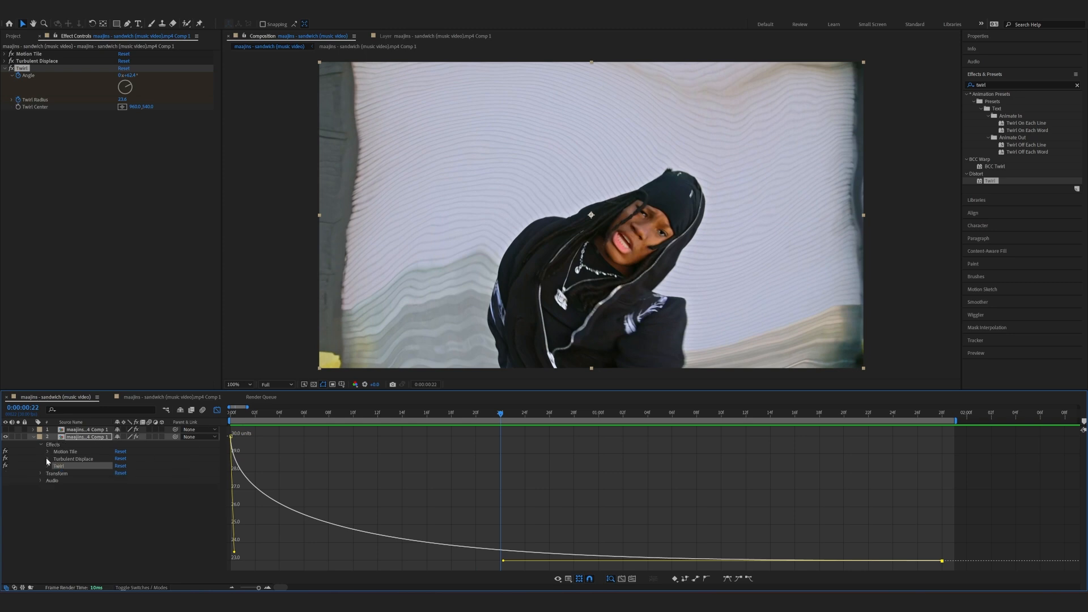
left_click(47, 459)
left_click(77, 474)
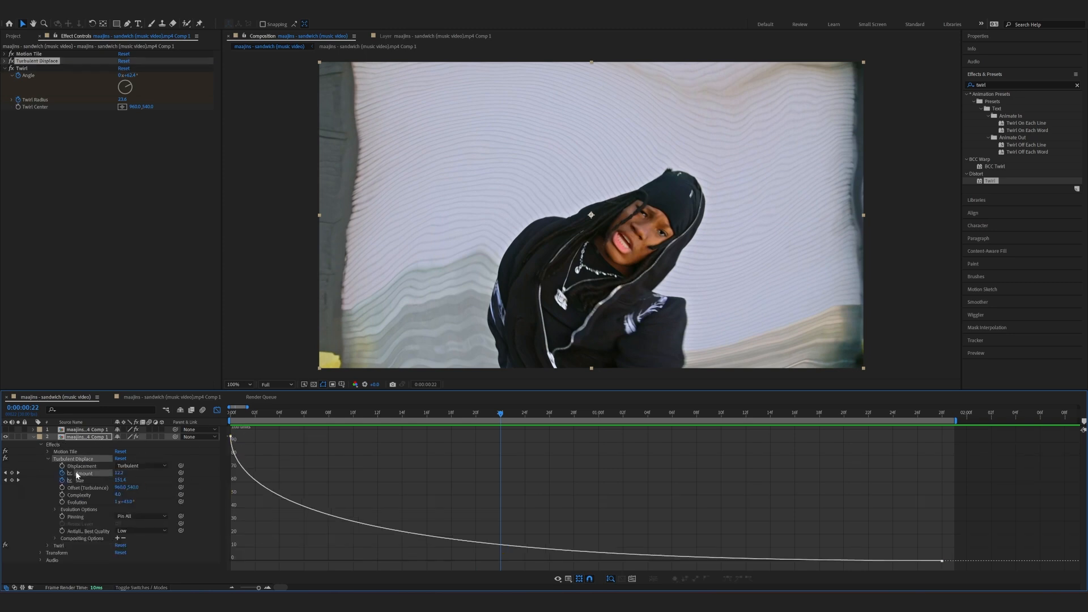
left_click_drag(226, 448, 227, 449)
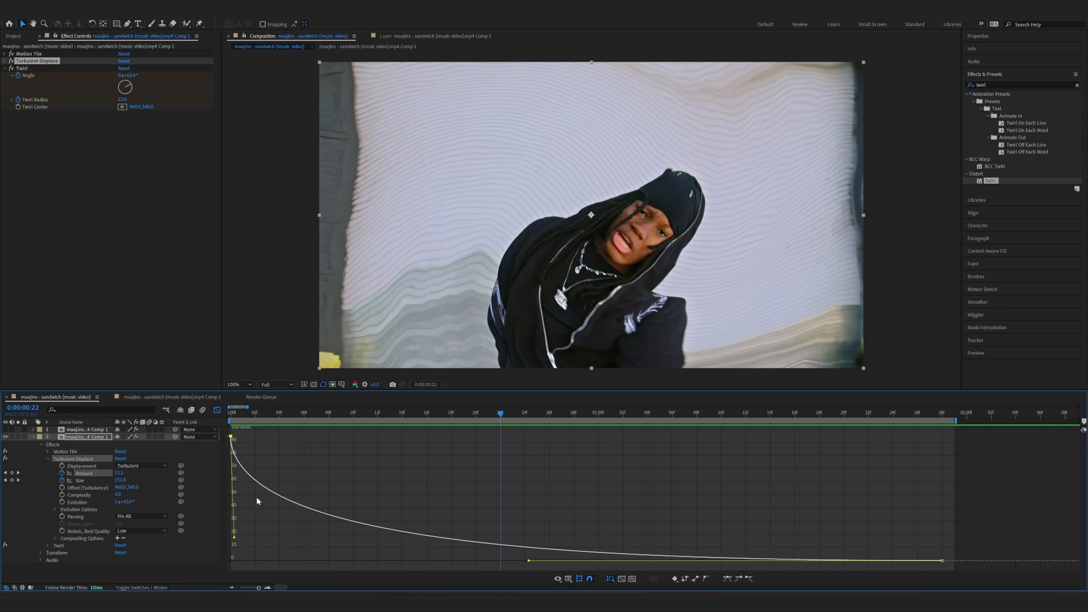
left_click_drag(529, 561, 806, 561)
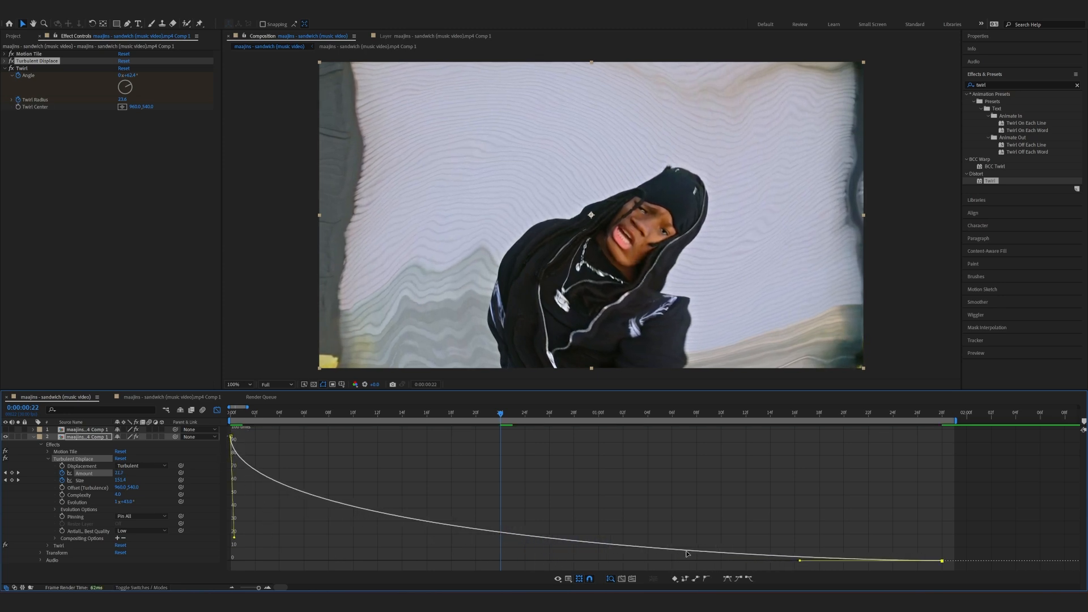
Shorten the end handle of the Turbulent Displace Size curve to about 0:00:01:16 and play back the animation from the first frame
left_click(796, 417)
left_click(79, 480)
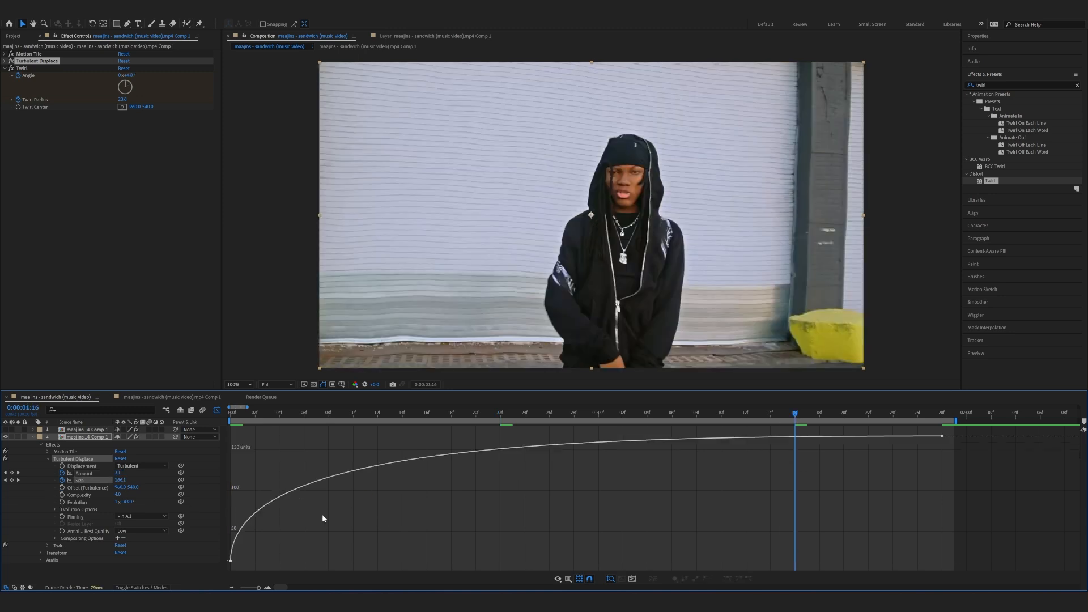
left_click_drag(325, 517, 227, 566)
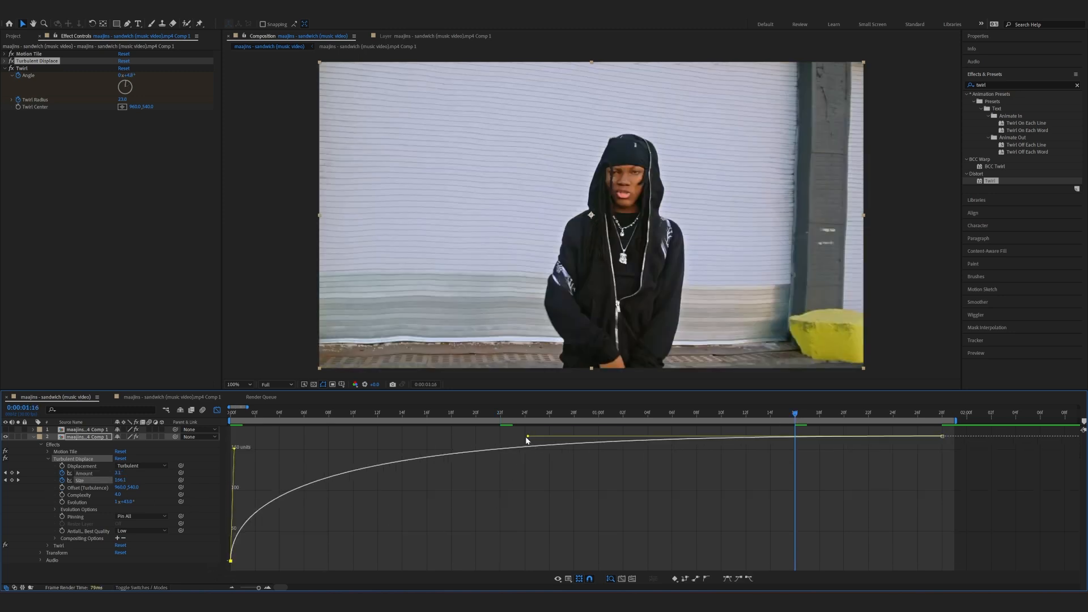
left_click_drag(527, 440, 133, 437)
key("space")
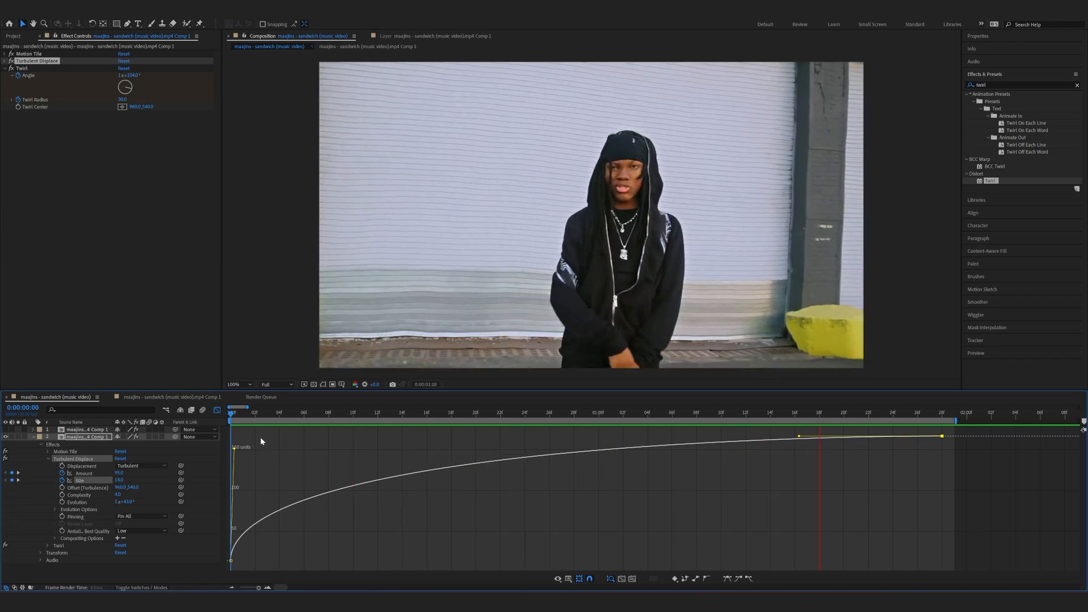
key("space")
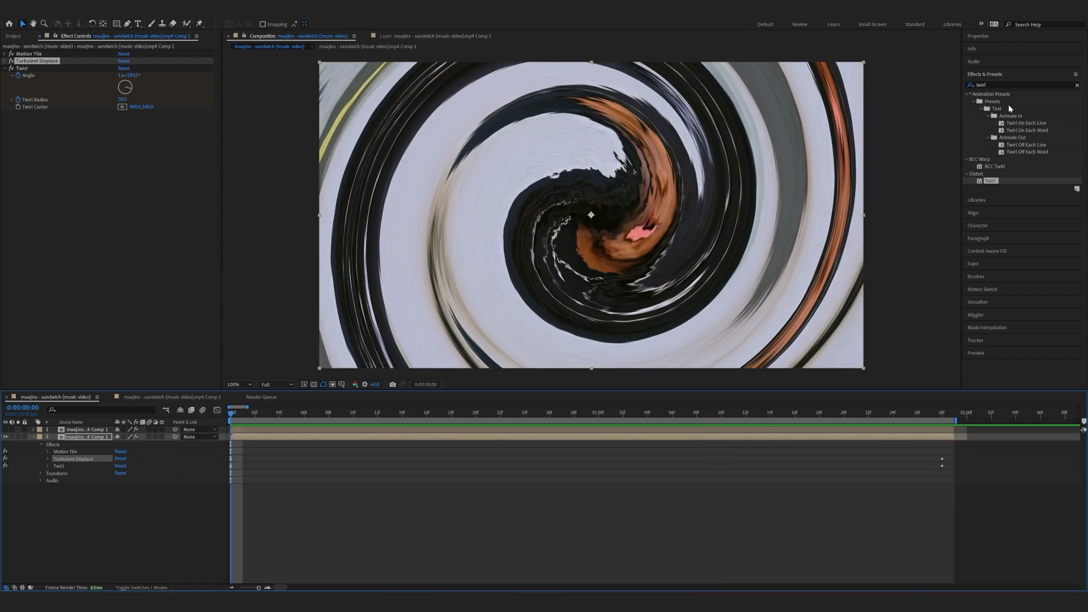
Find the Optics Compensation effect, apply it to the background layer after Twirl, and collapse the Twirl settings
left_click(1006, 86)
type("optics com")
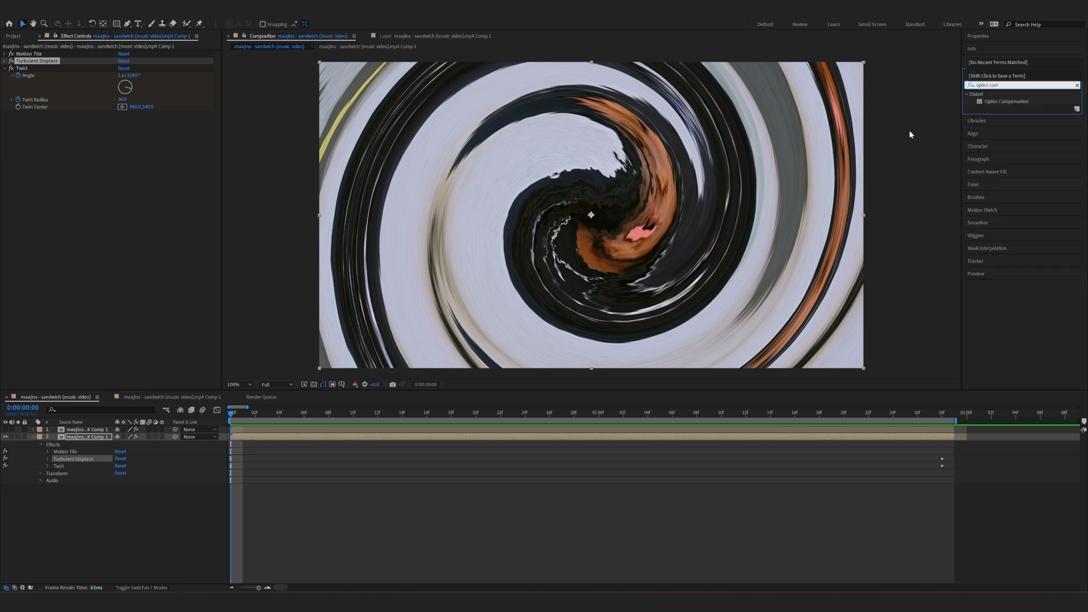
key("Return")
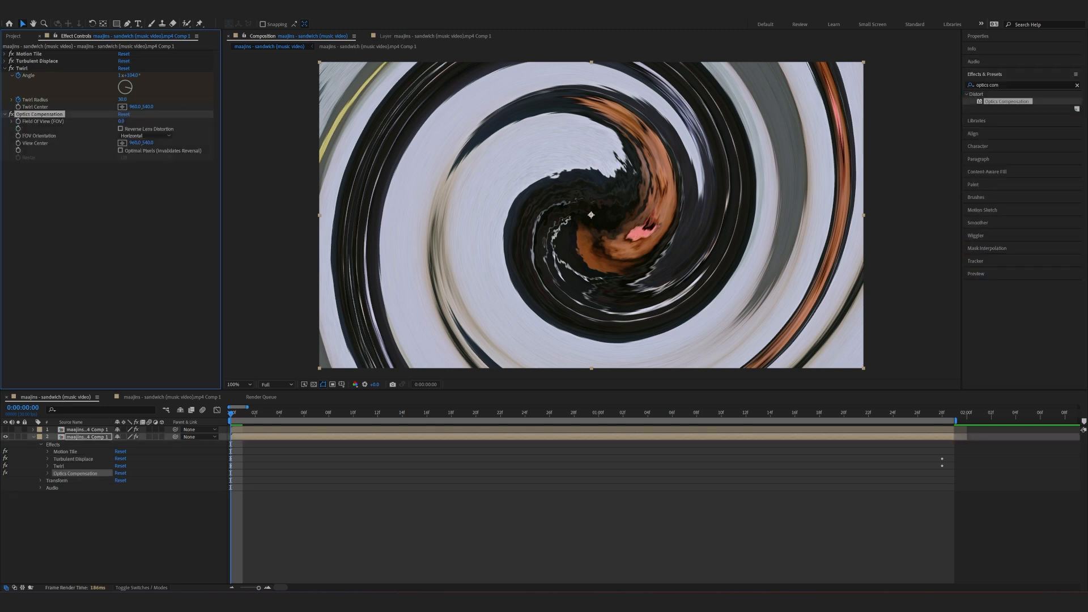
left_click(4, 69)
left_click(22, 68)
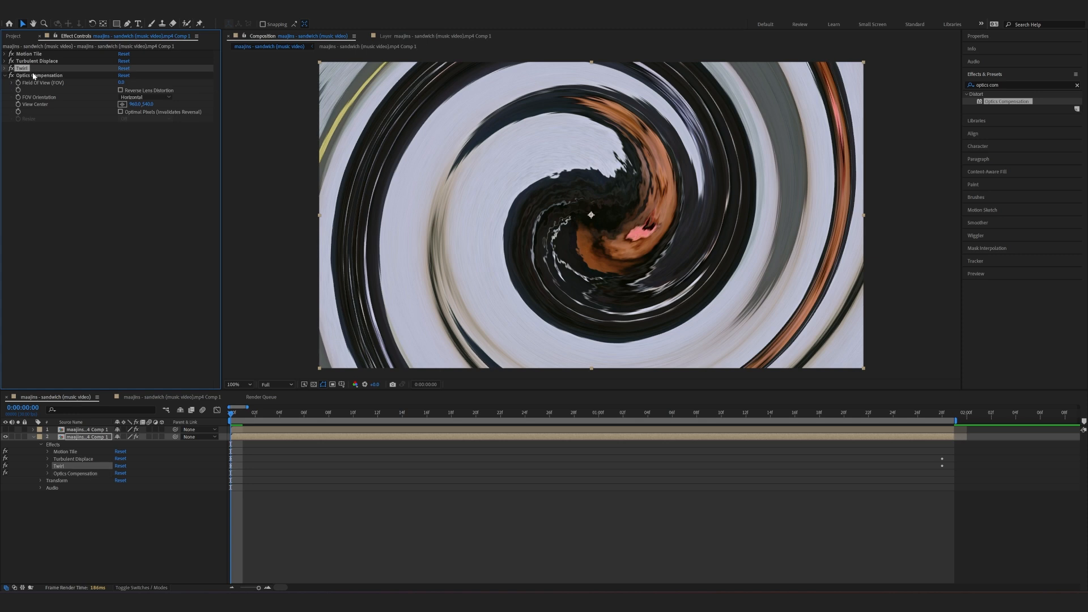
left_click(35, 75)
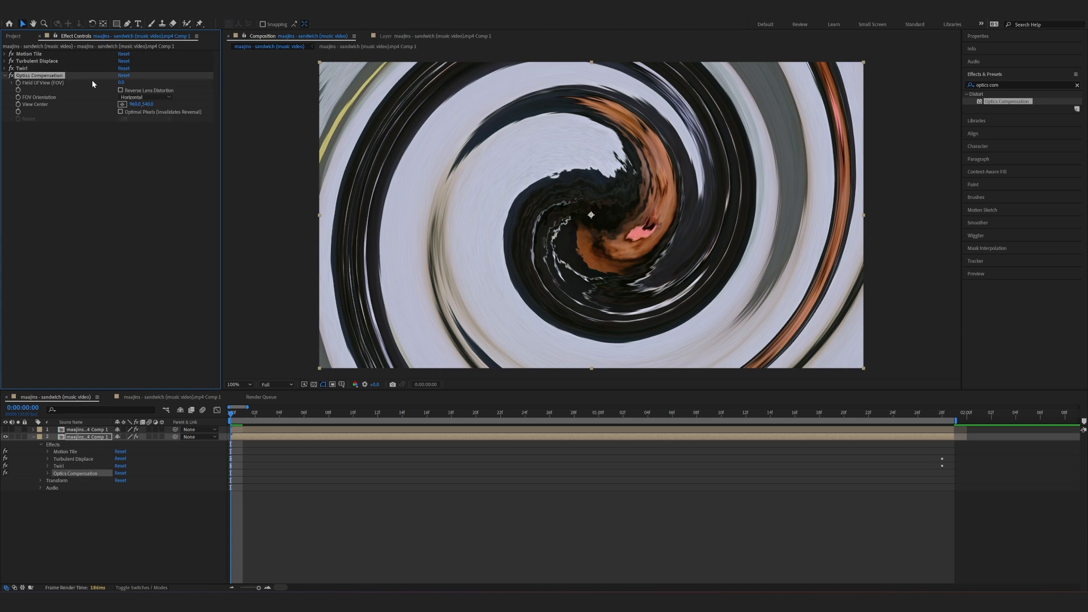
Enable Reverse Lens Distortion and Optimal Pixels, and keyframe a Field of View above 110 at the first frame
left_click(121, 90)
left_click_drag(122, 83, 691, 142)
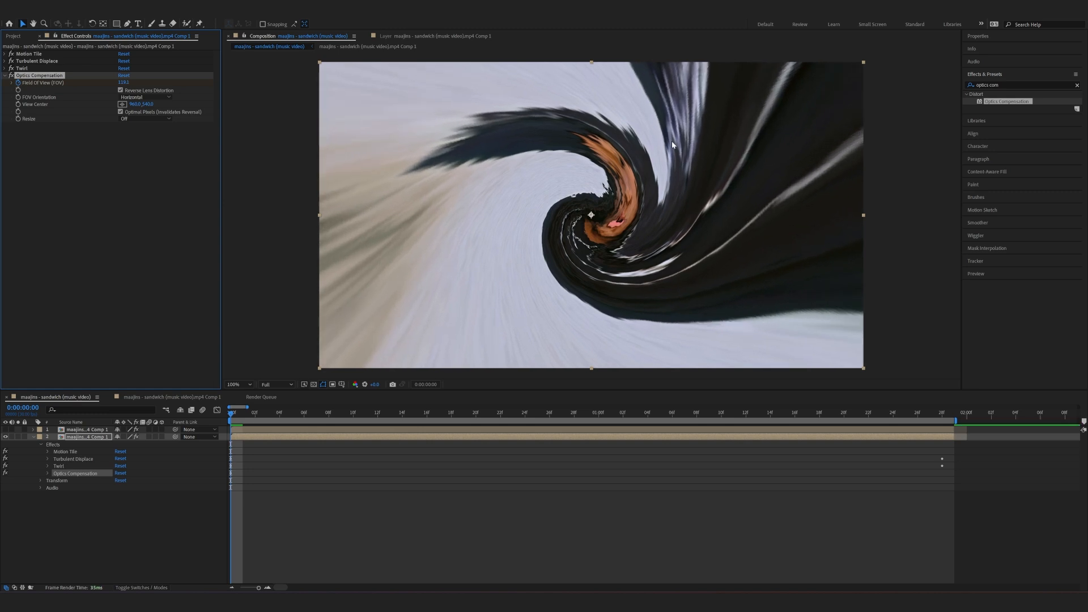
Keyframe the Optics Compensation Field of View at 0 at 0:00:01:28 and review the distortion from the first frame
left_click(940, 412)
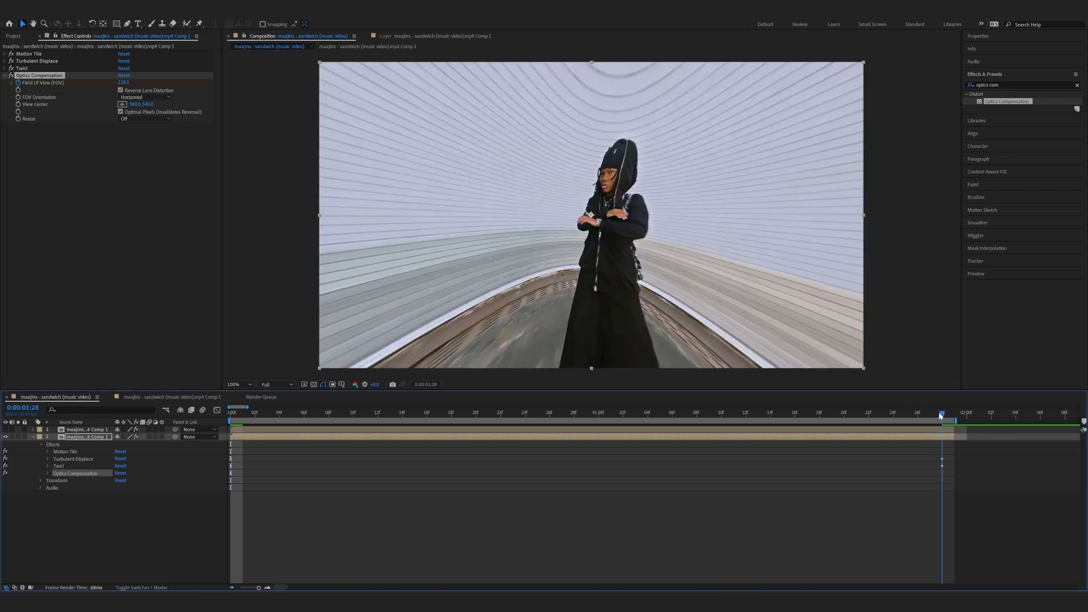
left_click(123, 82)
type("0")
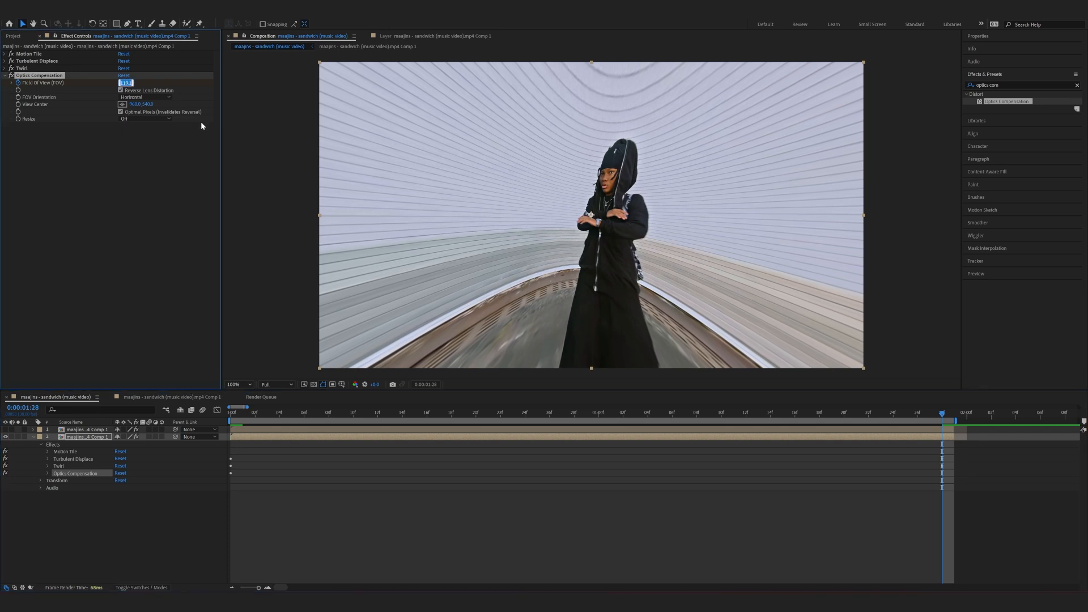
key("Return")
left_click_drag(280, 414, 415, 421)
left_click_drag(583, 424, 148, 407)
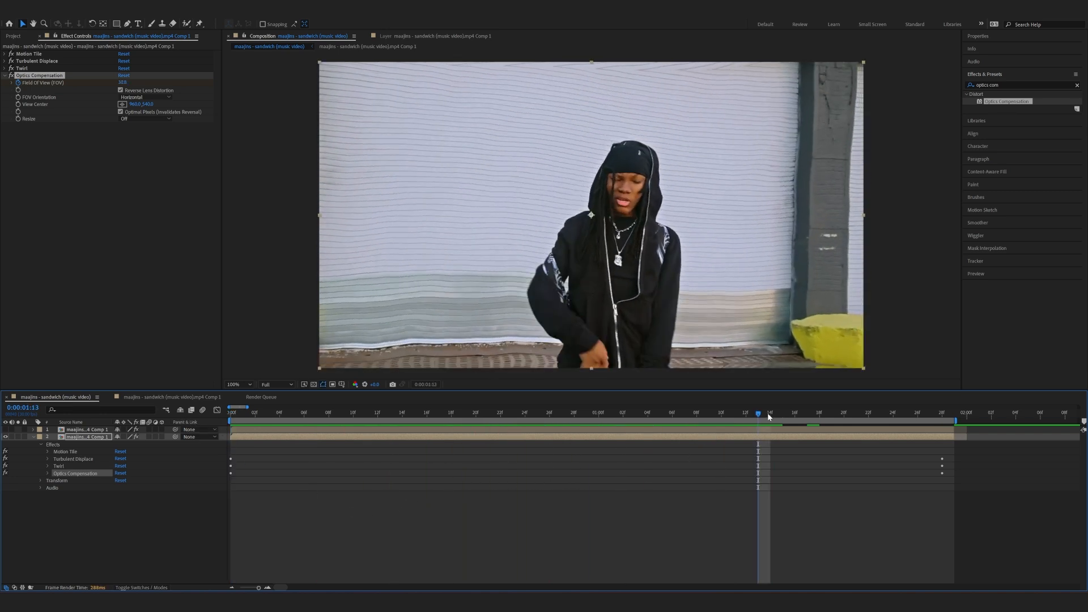
key("space")
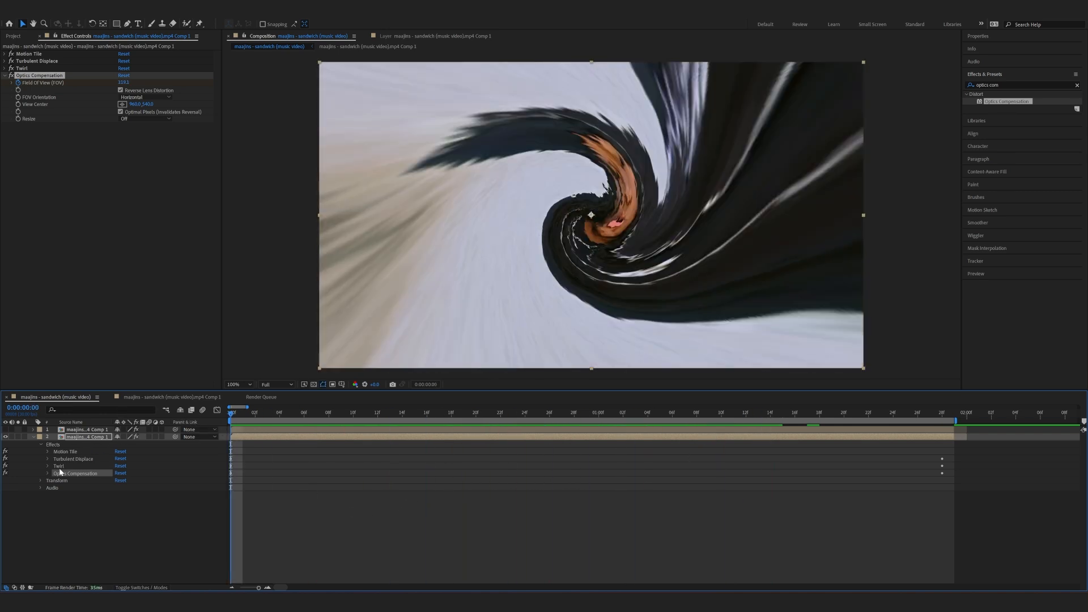
Apply Easy Ease to the Field of View keyframes, pull the curve's start handle down to about 70 near frame 6, and play back the result
left_click(48, 474)
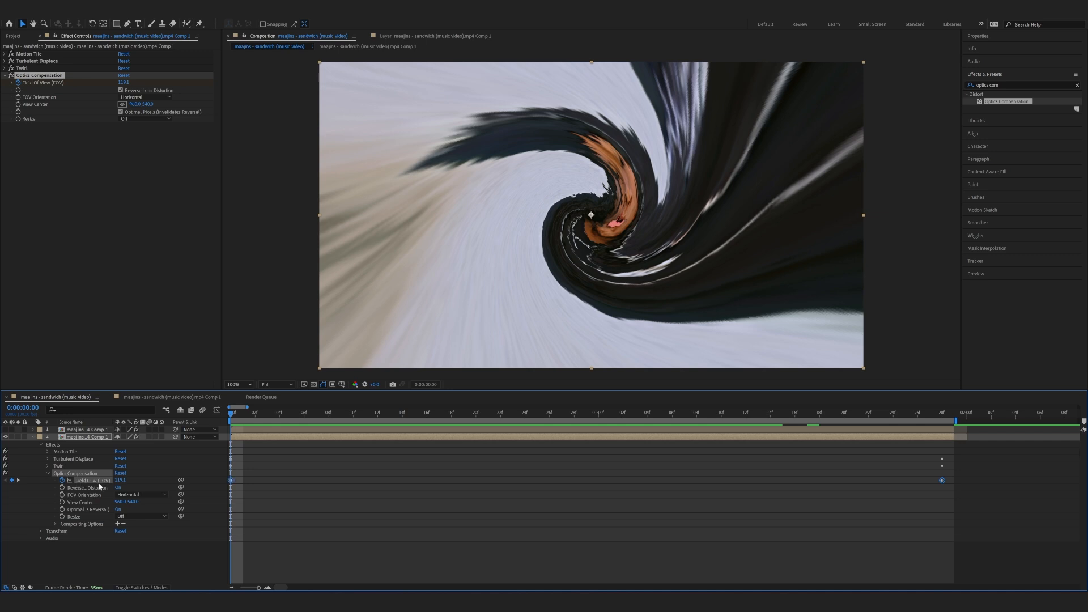
key("F9")
left_click(217, 410)
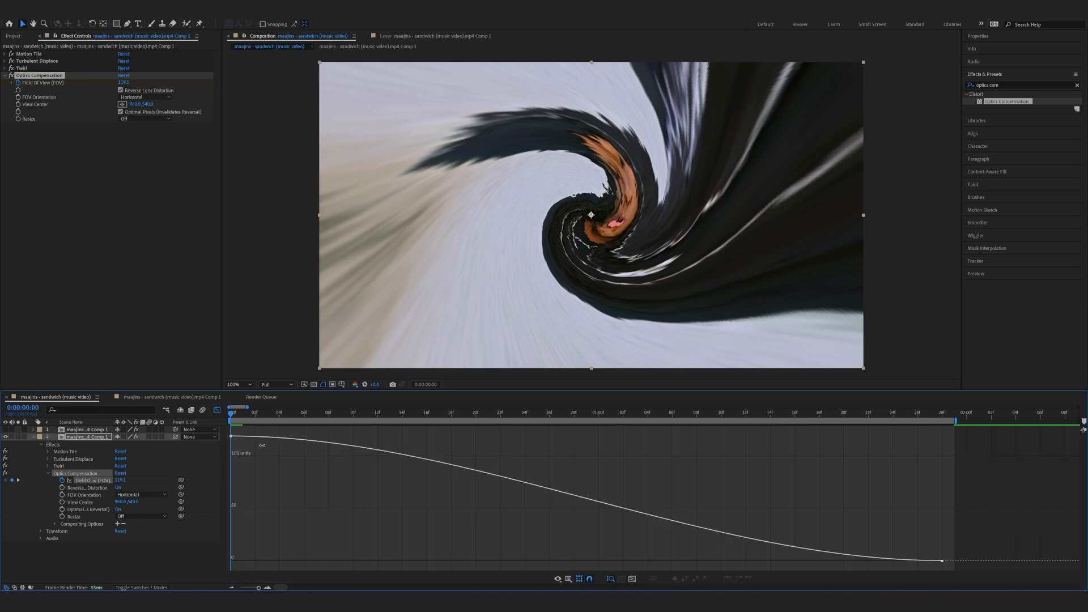
left_click(249, 436)
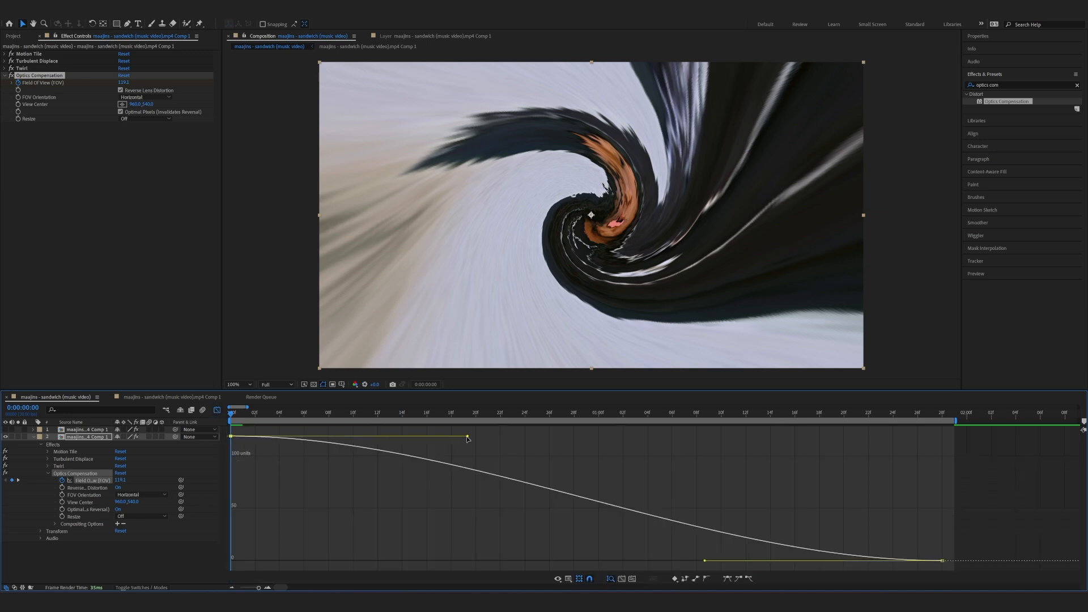
left_click_drag(468, 437, 307, 485)
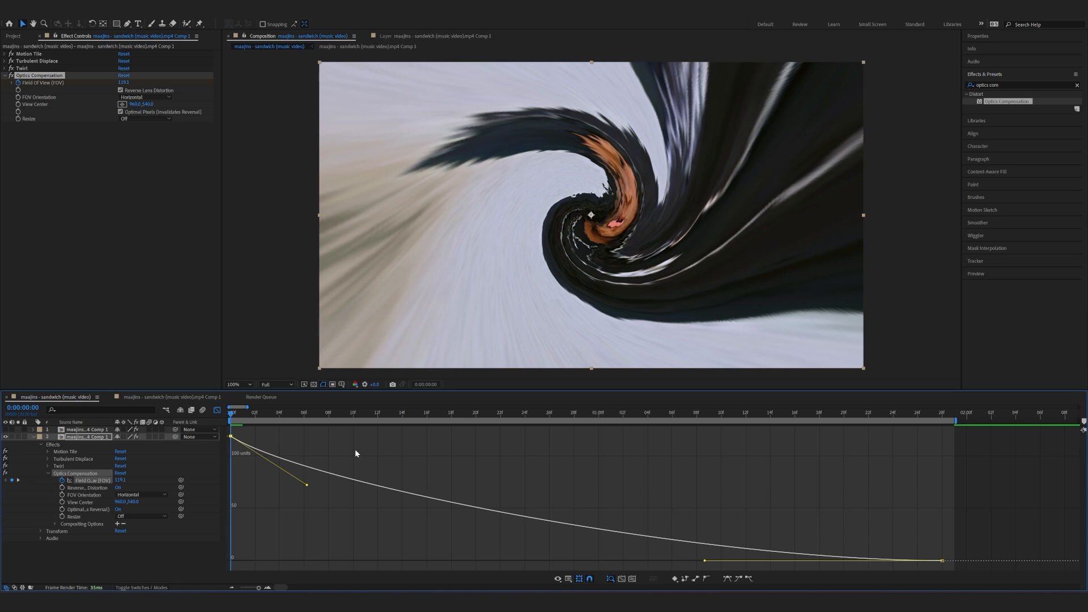
key("space")
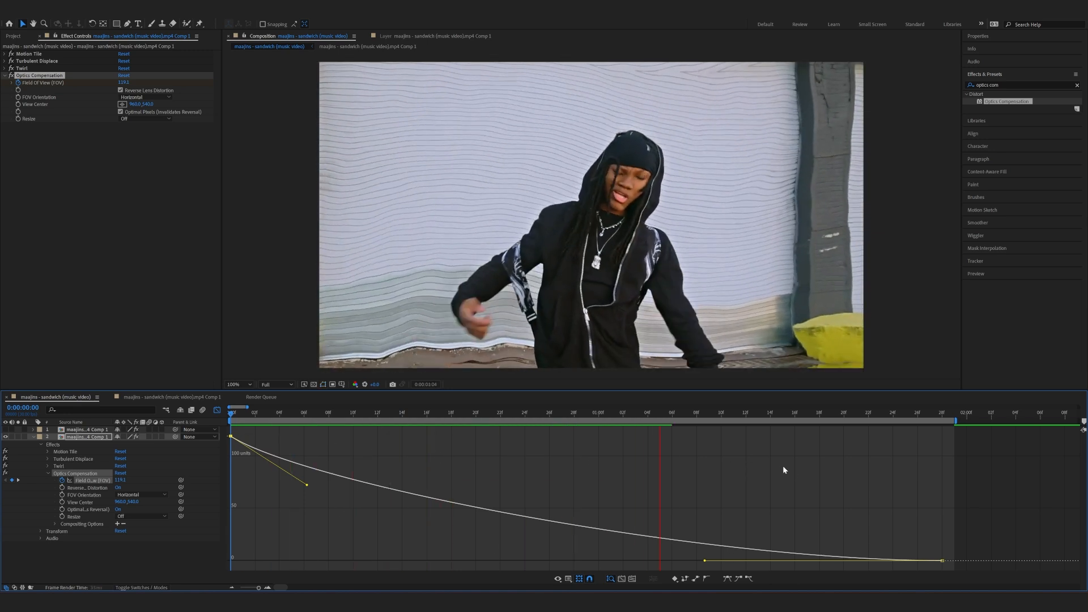
key("space")
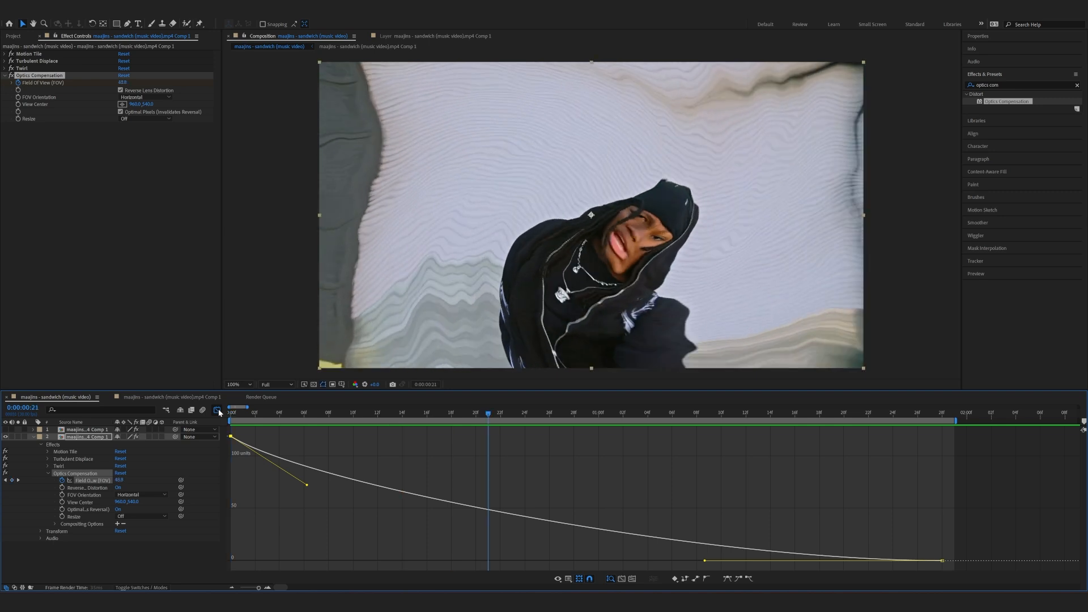
Leave the graph view, collapse the background layer's properties and return to the first frame
left_click(217, 410)
left_click(33, 437)
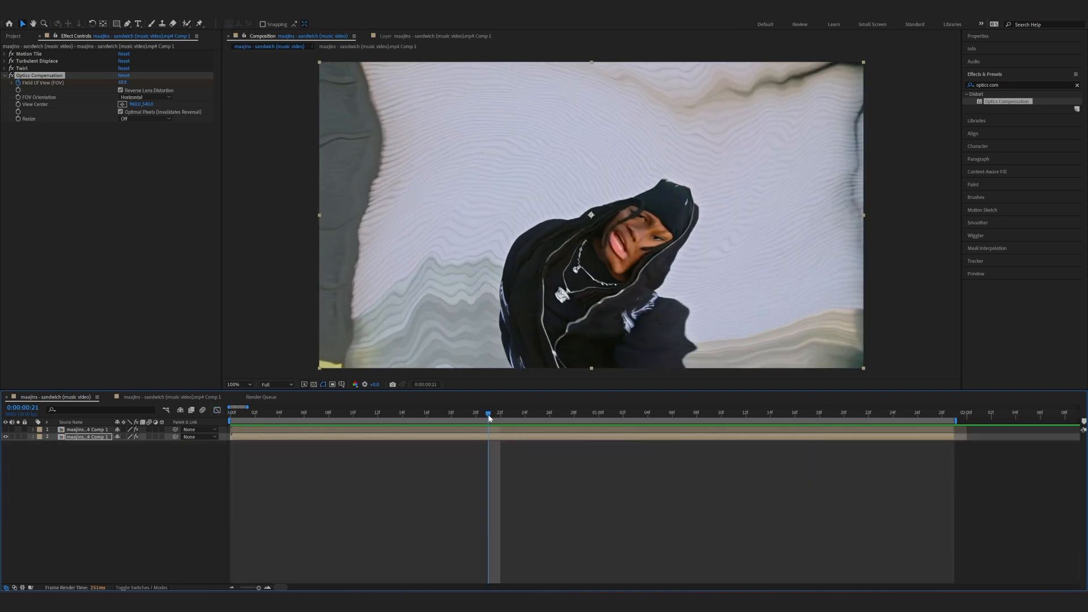
key("Home")
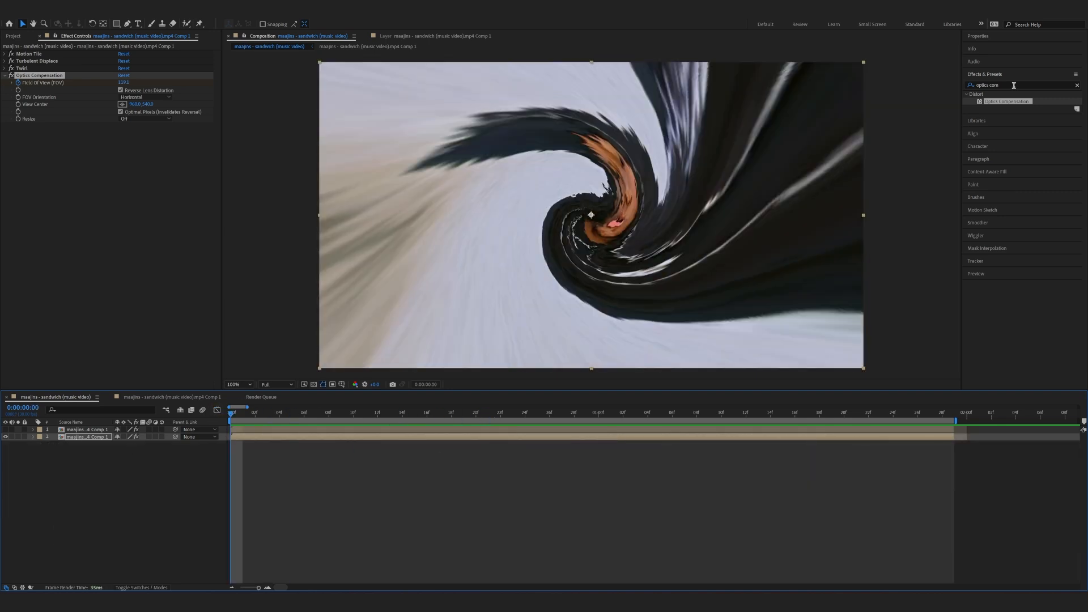
Try the stock Glow effect on the background layer with a much lower Glow Threshold, and delete it
left_click(1015, 85)
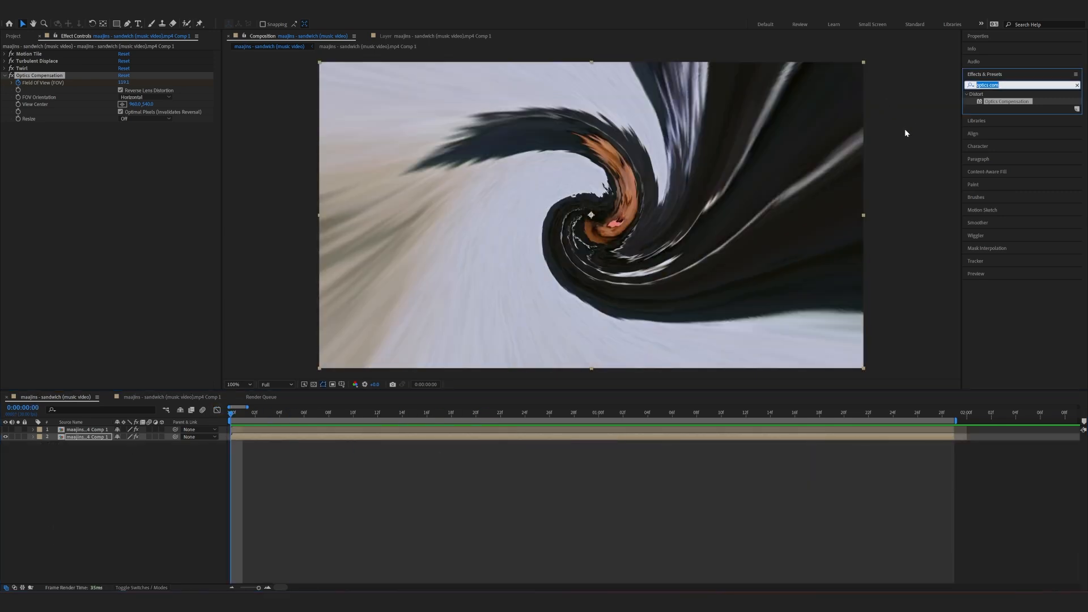
type("deep glow")
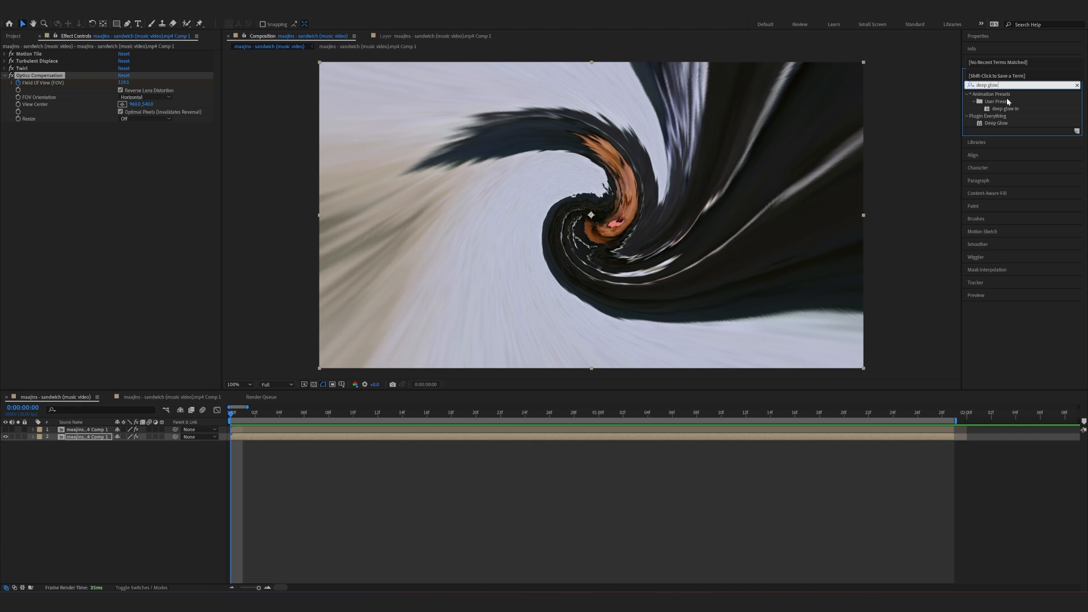
key("ctrl+a")
type("glow")
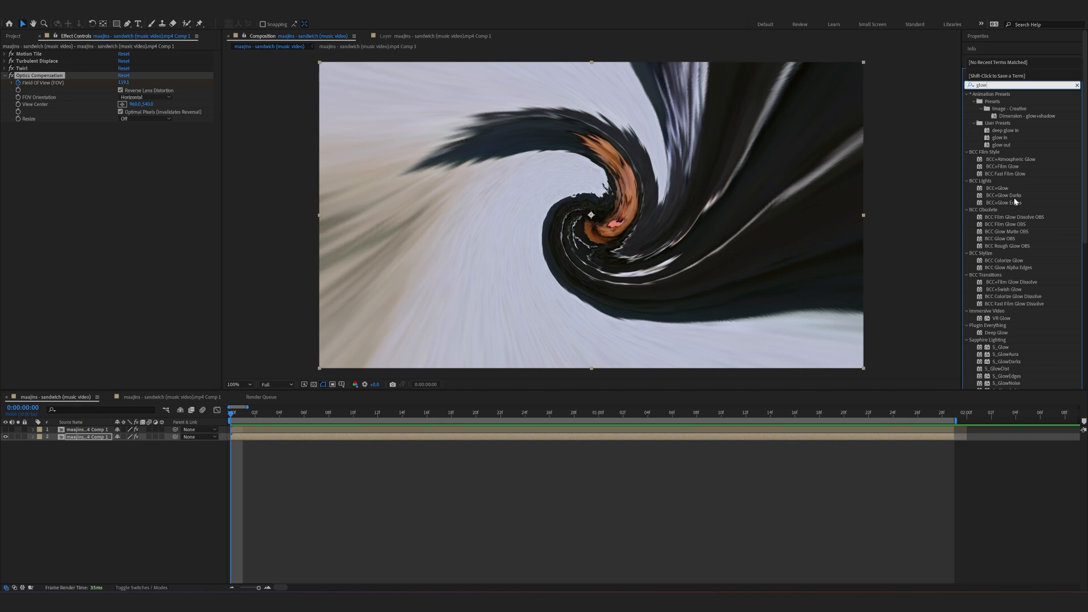
scroll(1015, 197, "down", 4)
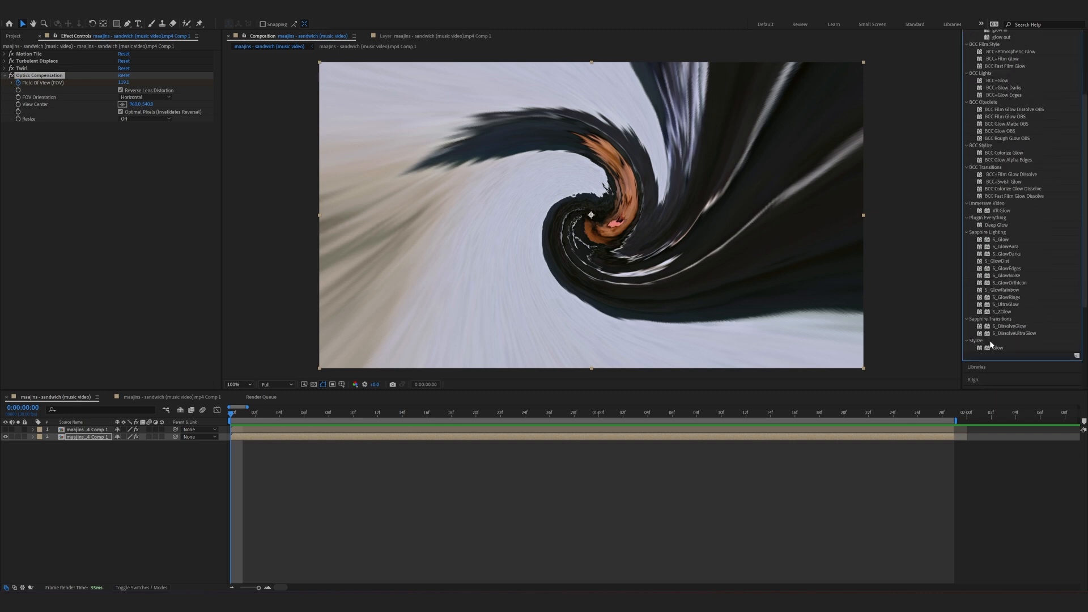
left_click_drag(1000, 348, 296, 438)
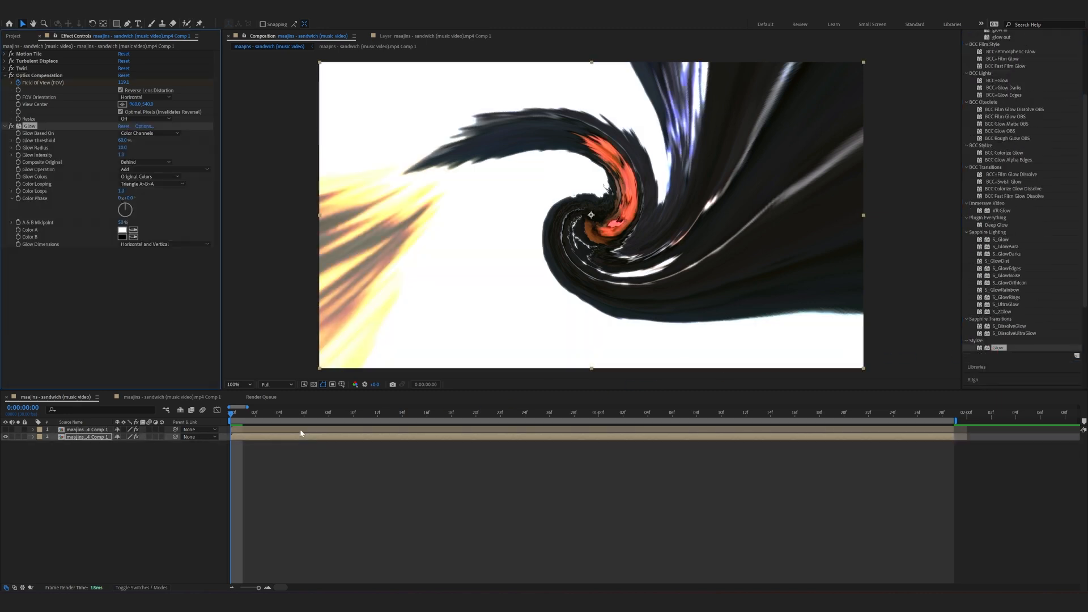
left_click_drag(122, 140, 79, 154)
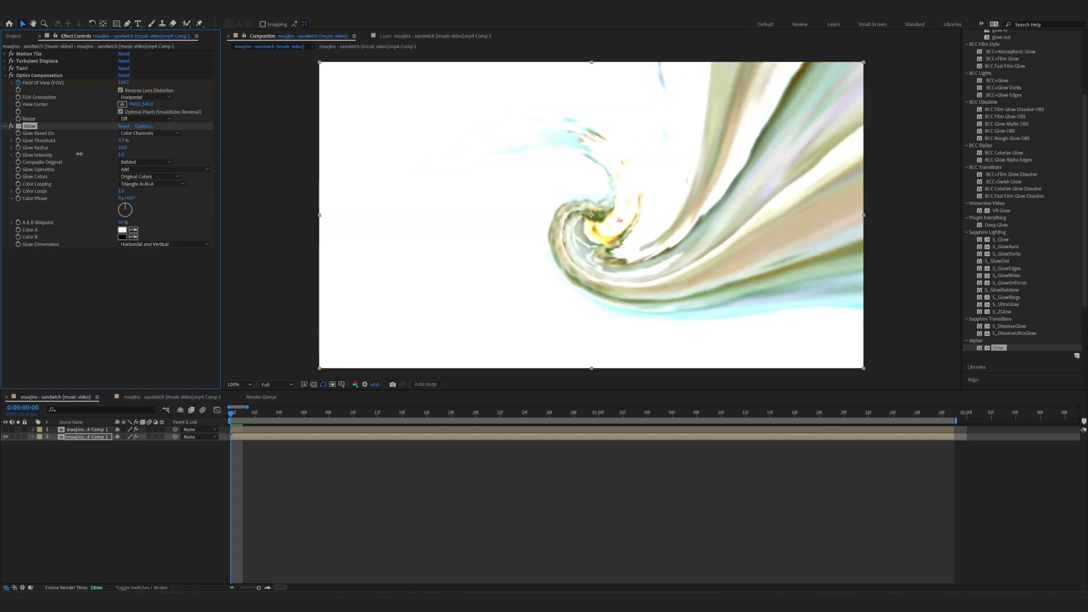
key("Delete")
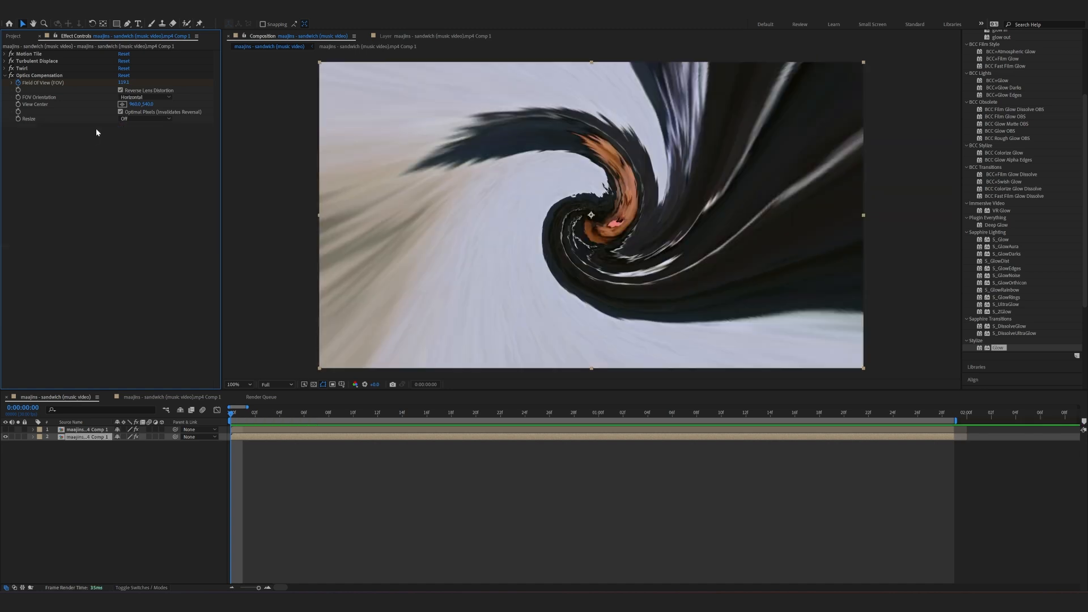
Find the Deep Glow effect, apply it to the background layer, and keyframe its Exposure at about 1.44 on the first frame
scroll(1040, 137, "up", 5)
left_click(994, 83)
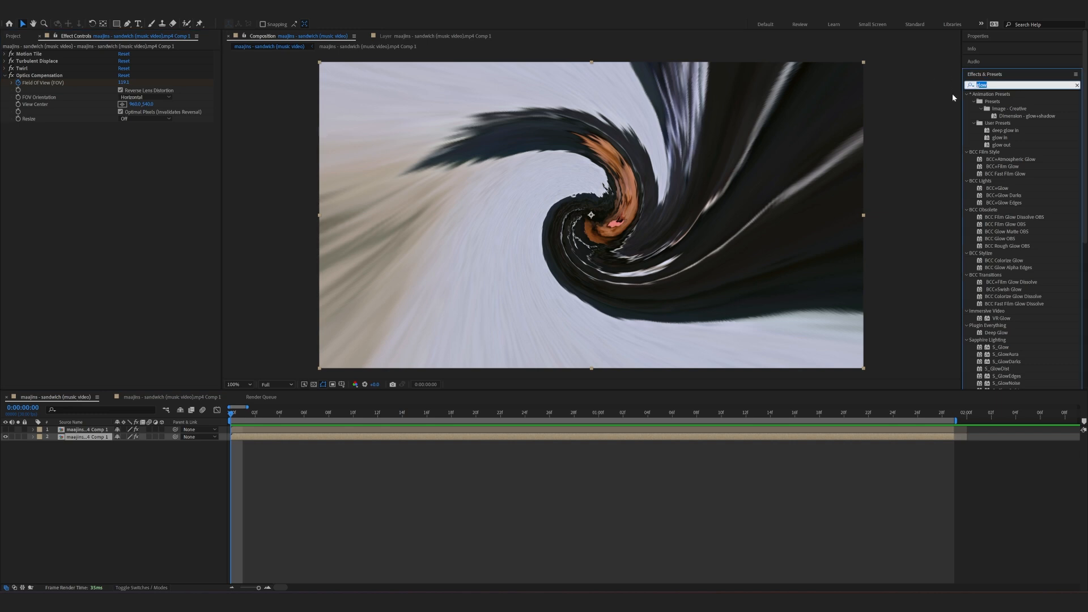
type("deep glow")
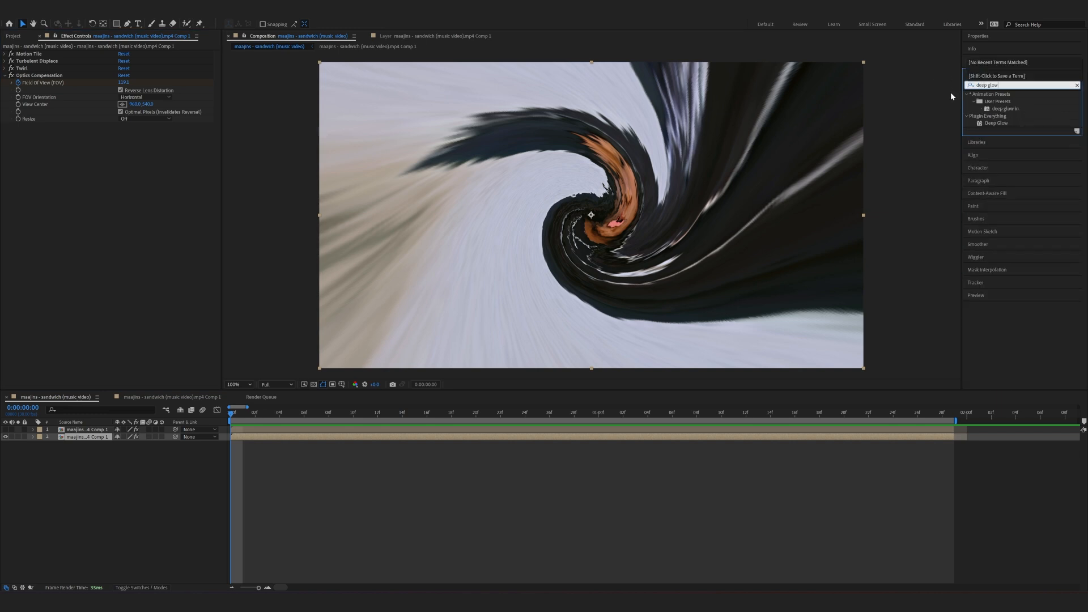
left_click_drag(999, 124, 262, 437)
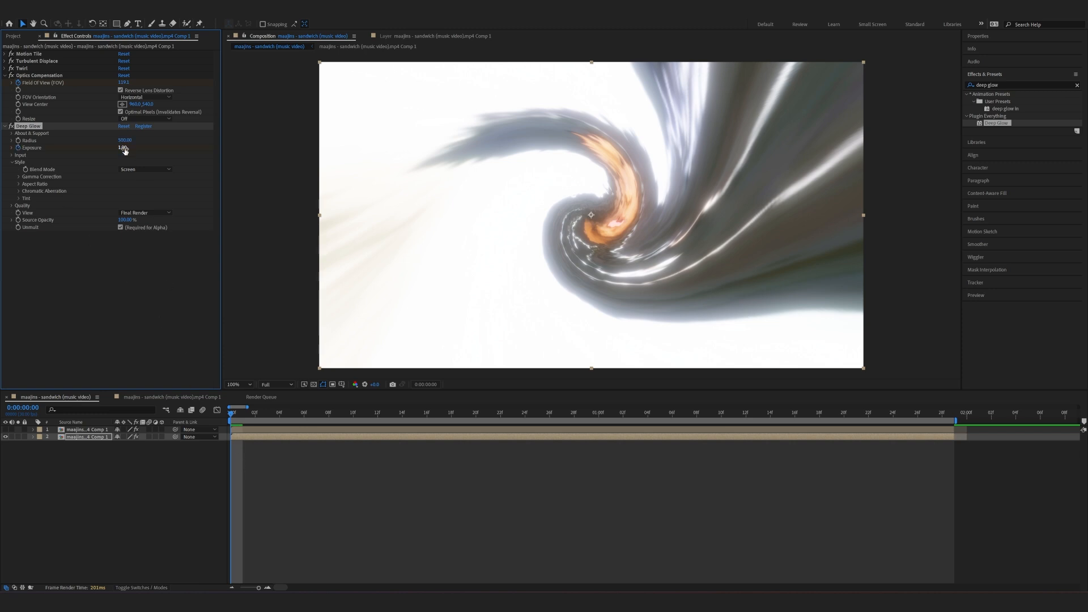
left_click_drag(123, 147, 143, 148)
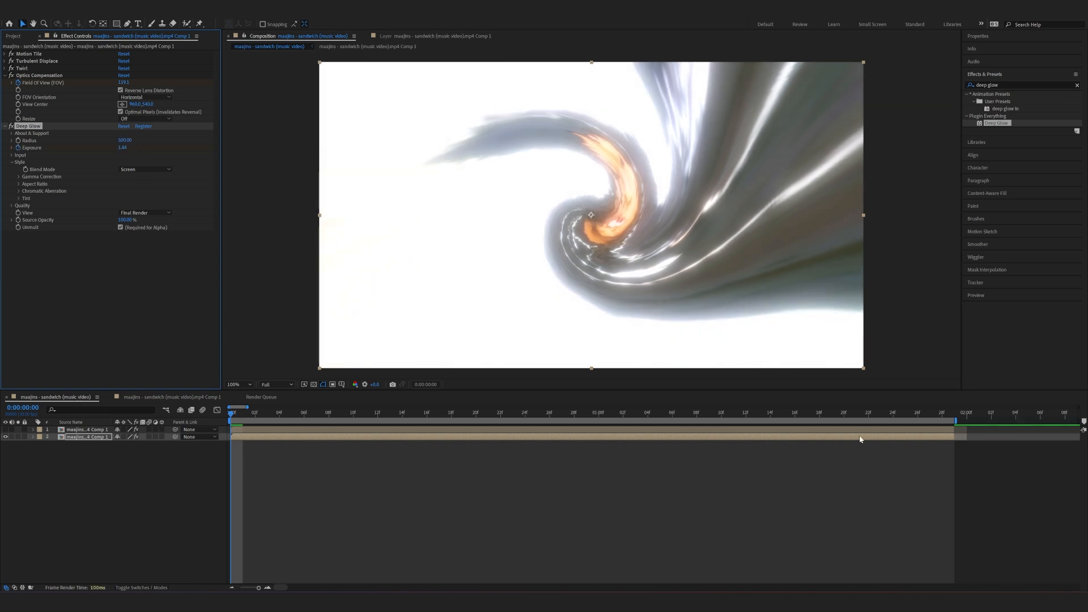
Keyframe the Deep Glow Exposure at 0 at 0:00:01:28
left_click(933, 411)
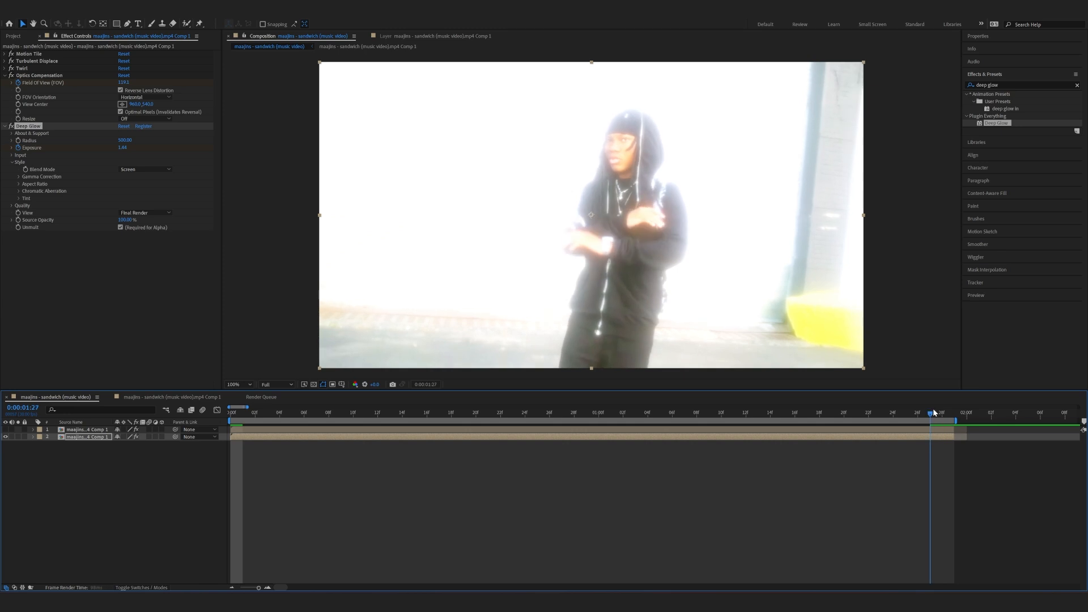
left_click(124, 149)
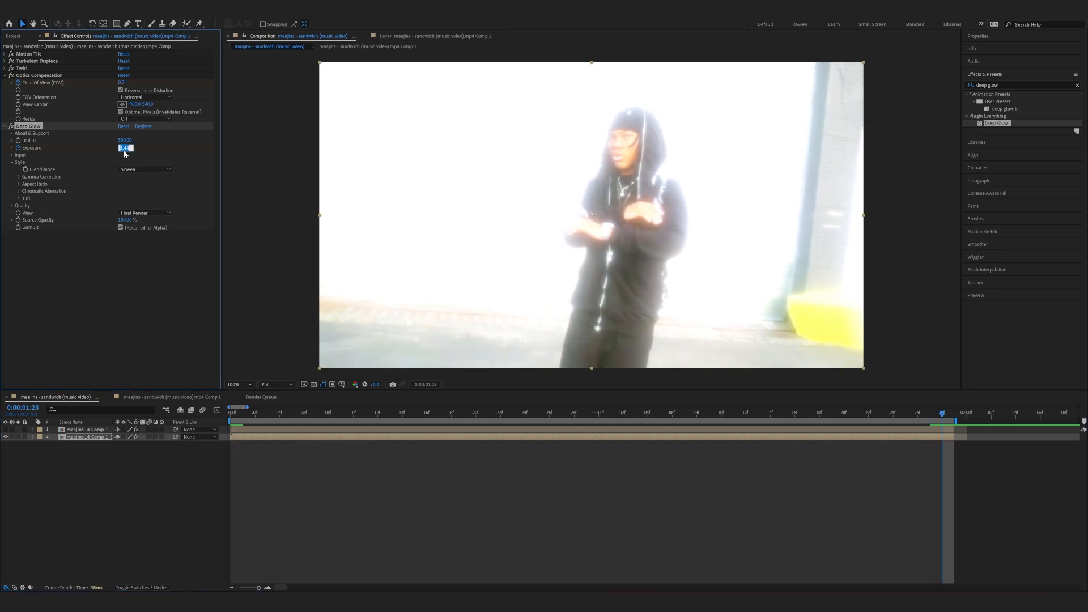
type("0")
key("Return")
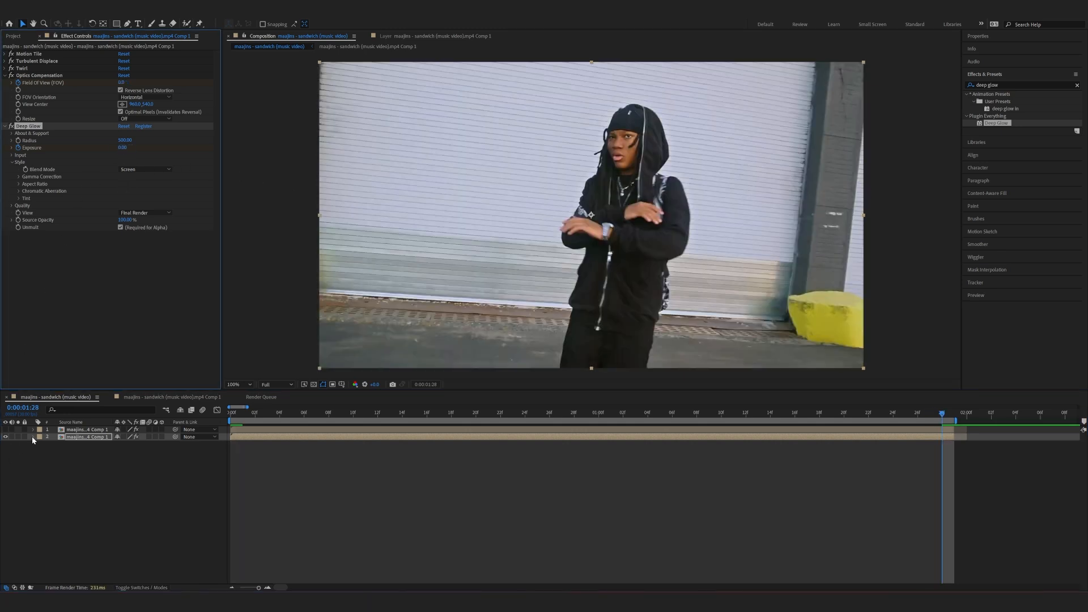
Reveal the Deep Glow Exposure keyframes in the timeline, apply Easy Ease to them and show their curve in the Graph Editor
left_click(32, 437)
left_click(54, 474)
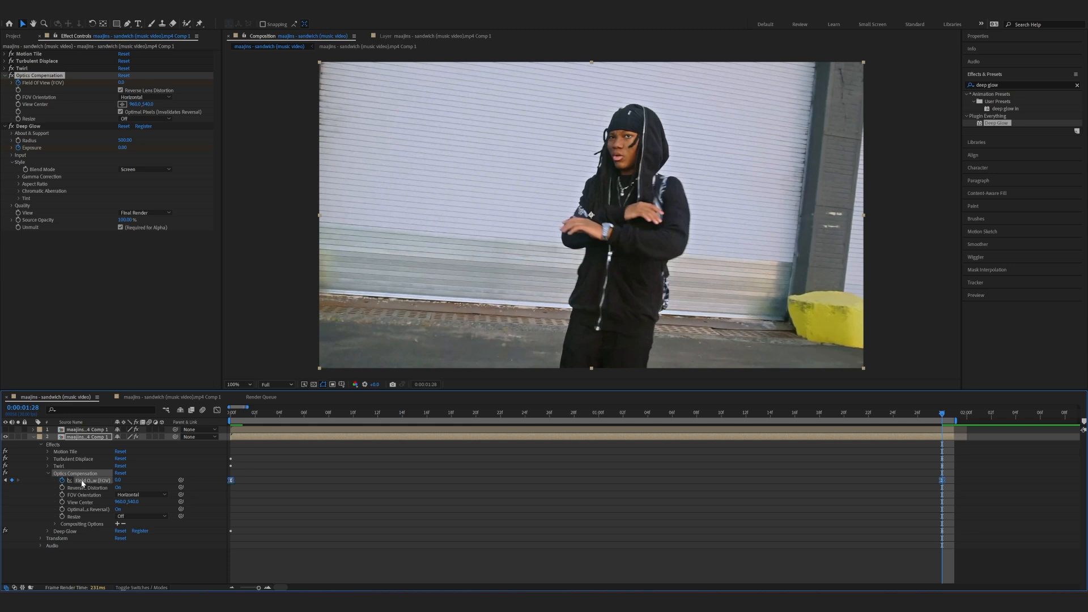
left_click(59, 531)
left_click(48, 532)
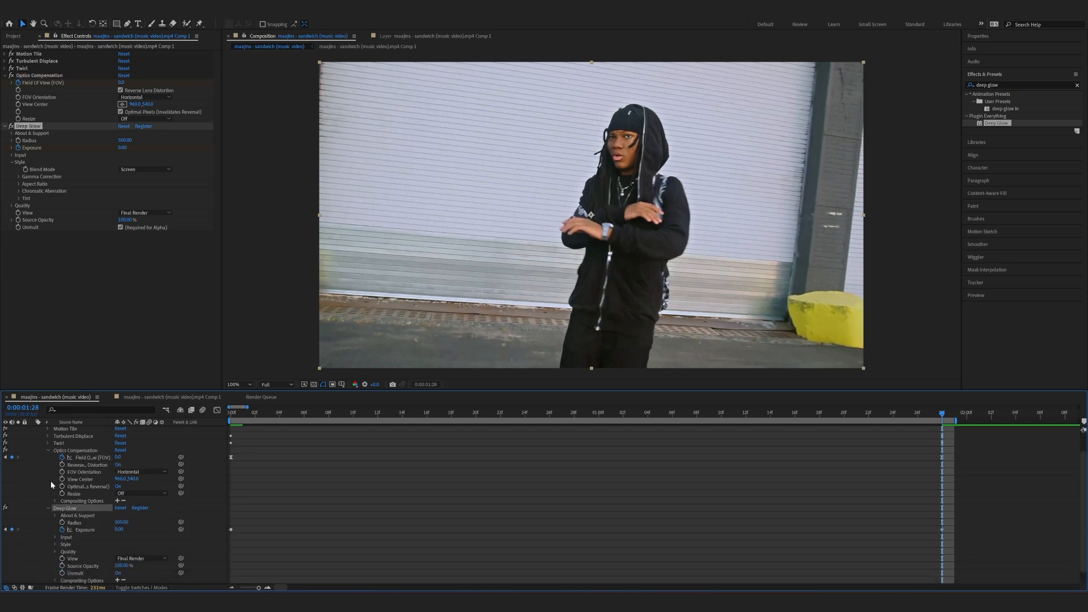
left_click(47, 450)
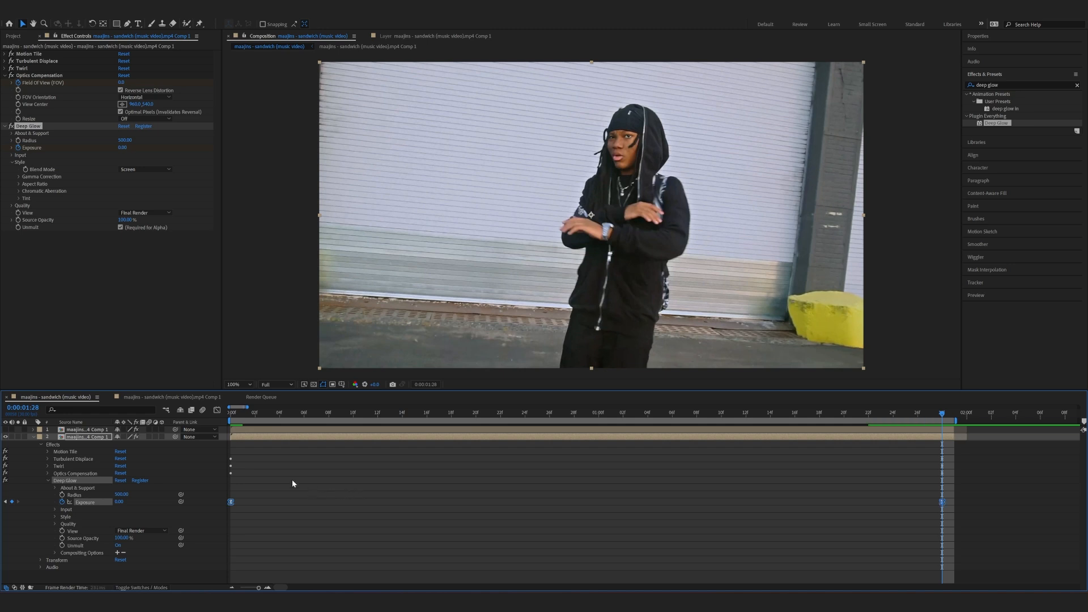
left_click(217, 410)
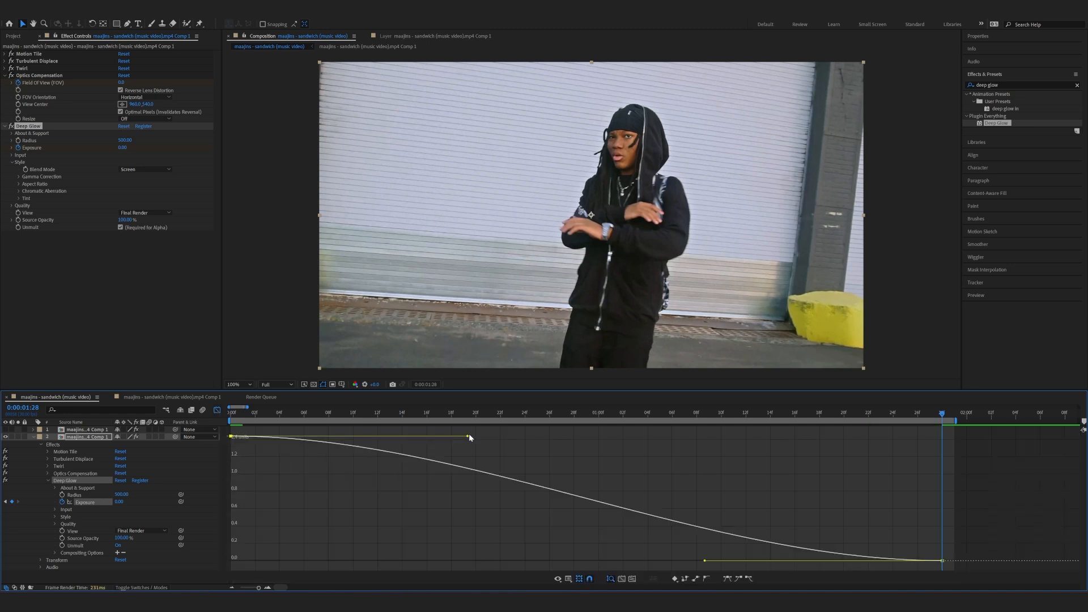
Pull the Exposure curve's start handle steeply down to about 0.2, extend its end handle back to about 0:00:00:16, and play back from the start
left_click_drag(468, 436, 218, 540)
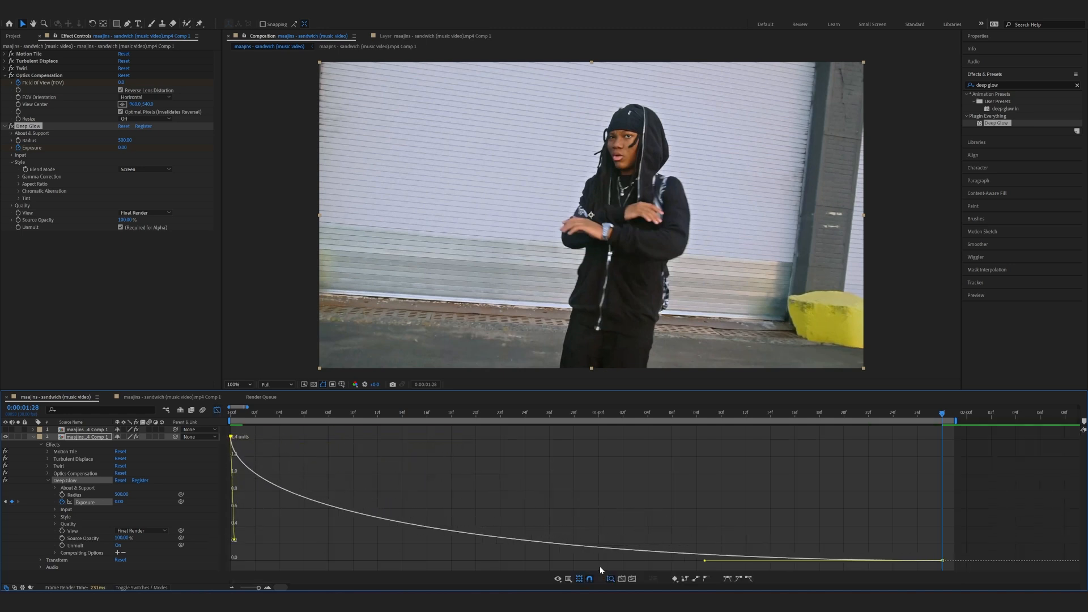
left_click_drag(705, 565, 431, 561)
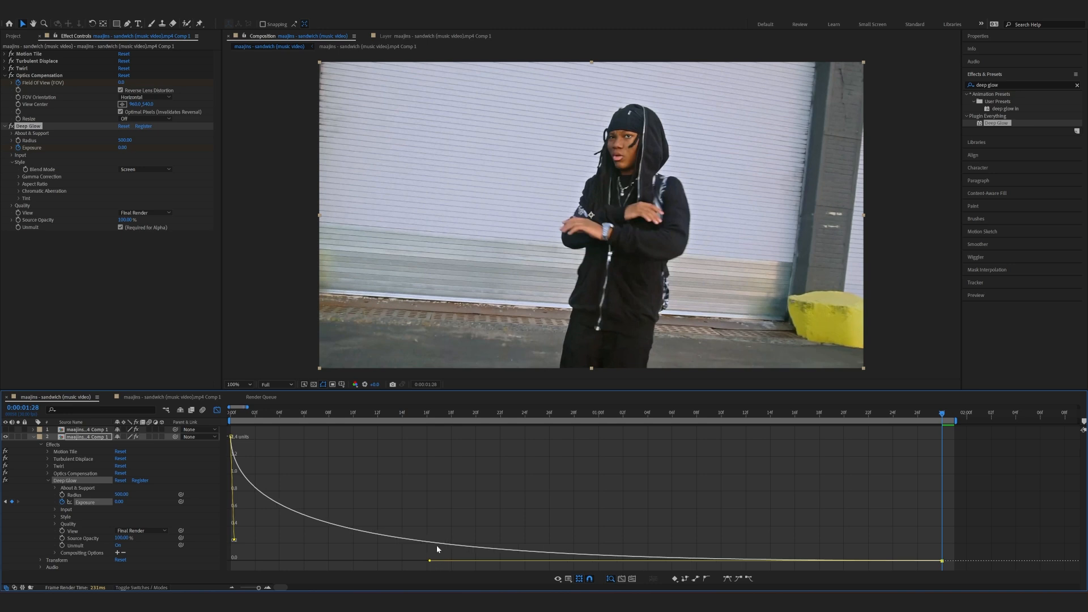
left_click_drag(360, 414, 207, 410)
key("space")
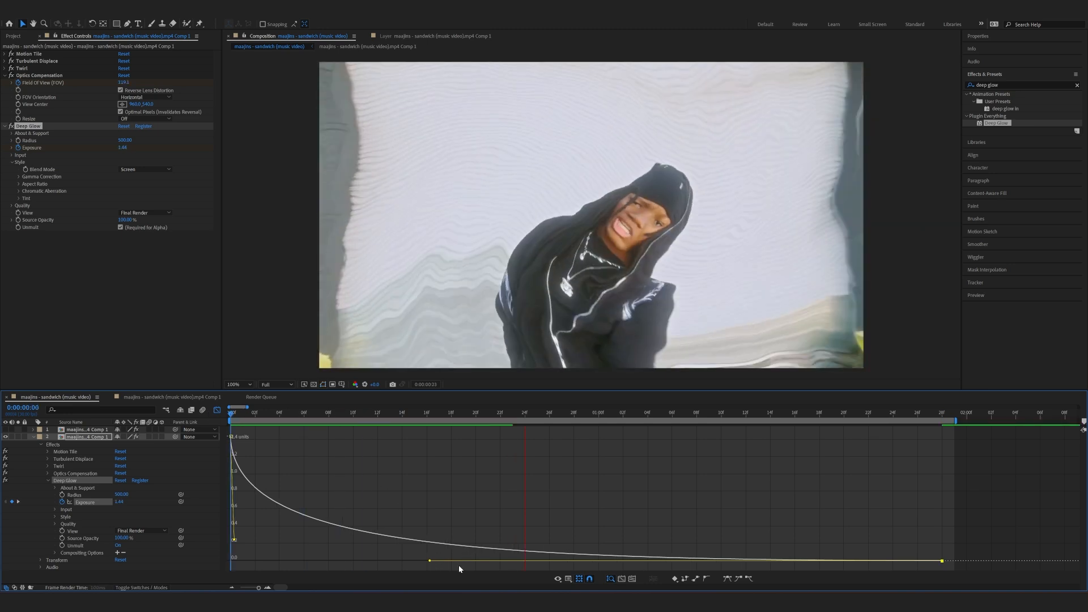
key("space")
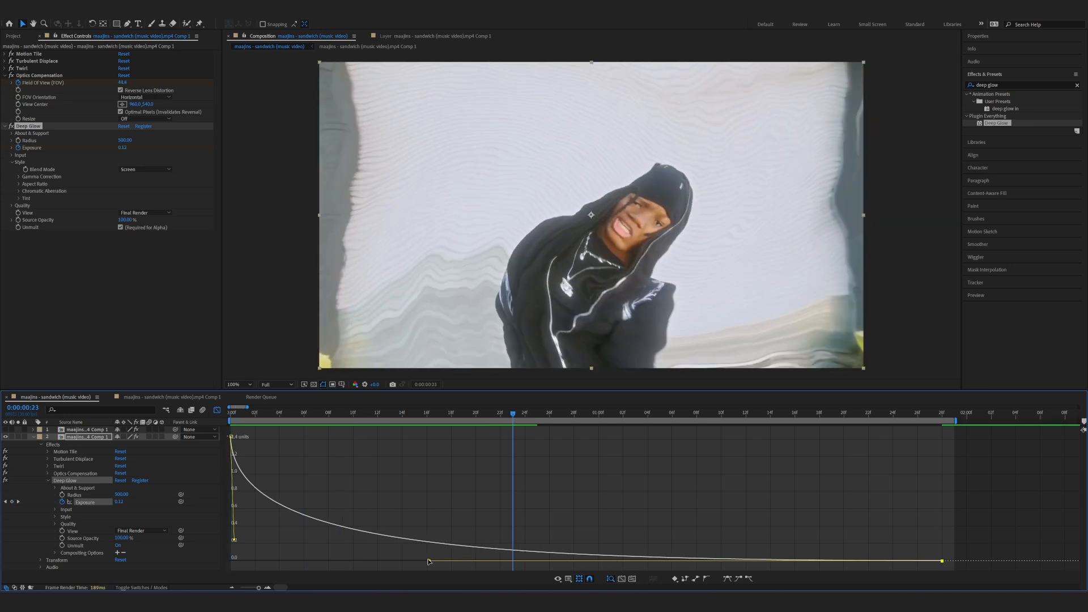
Sharpen the Exposure curve by pulling its start handle down to about 0 and its end handle back almost to the first frame, and play back
left_click_drag(430, 561, 299, 559)
left_click(234, 541)
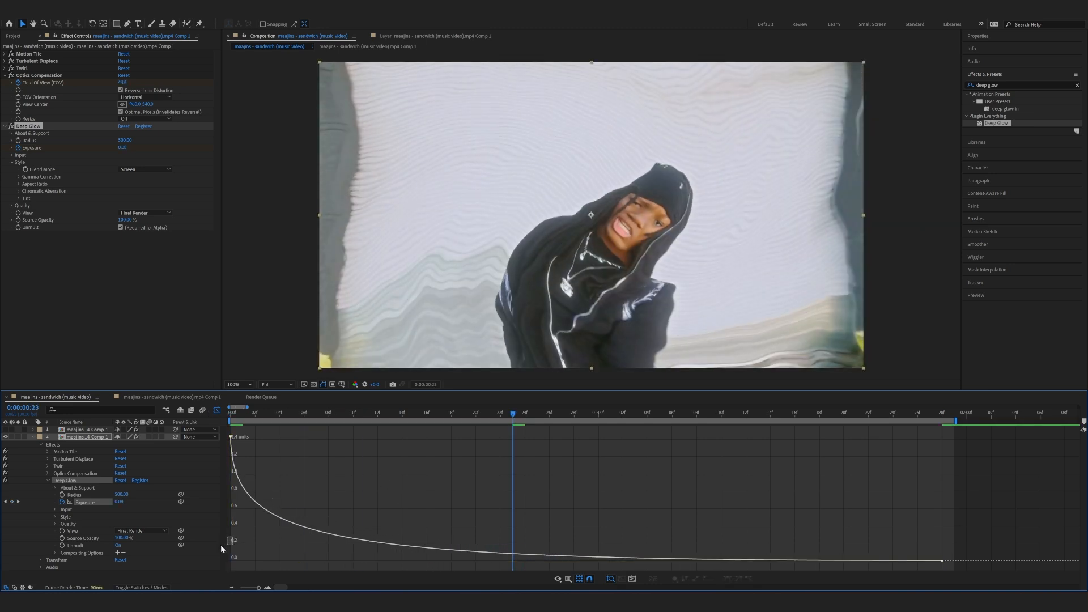
left_click(283, 513)
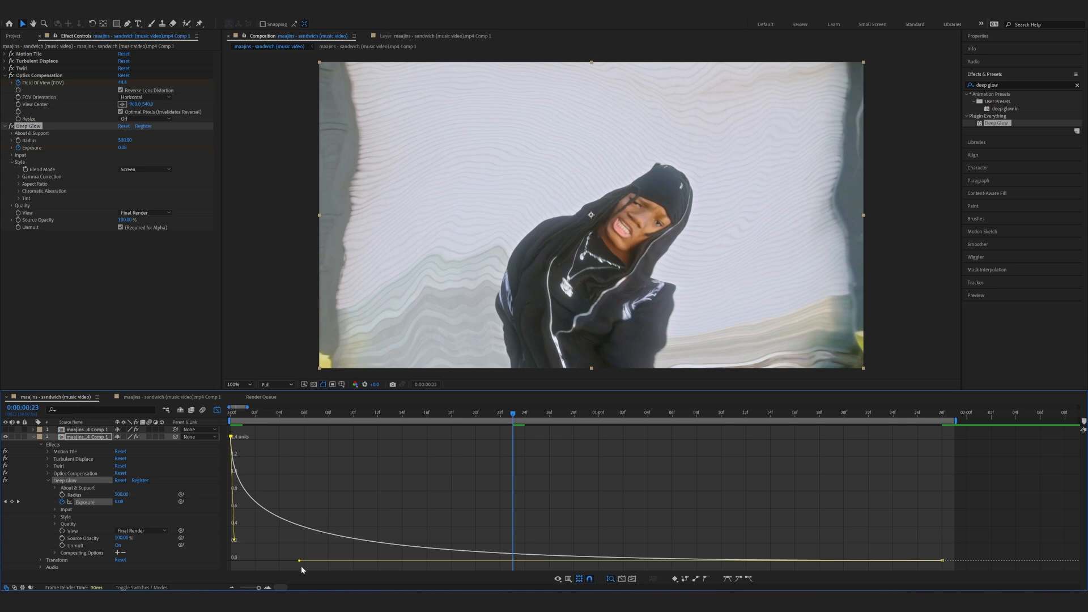
left_click_drag(293, 560, 268, 559)
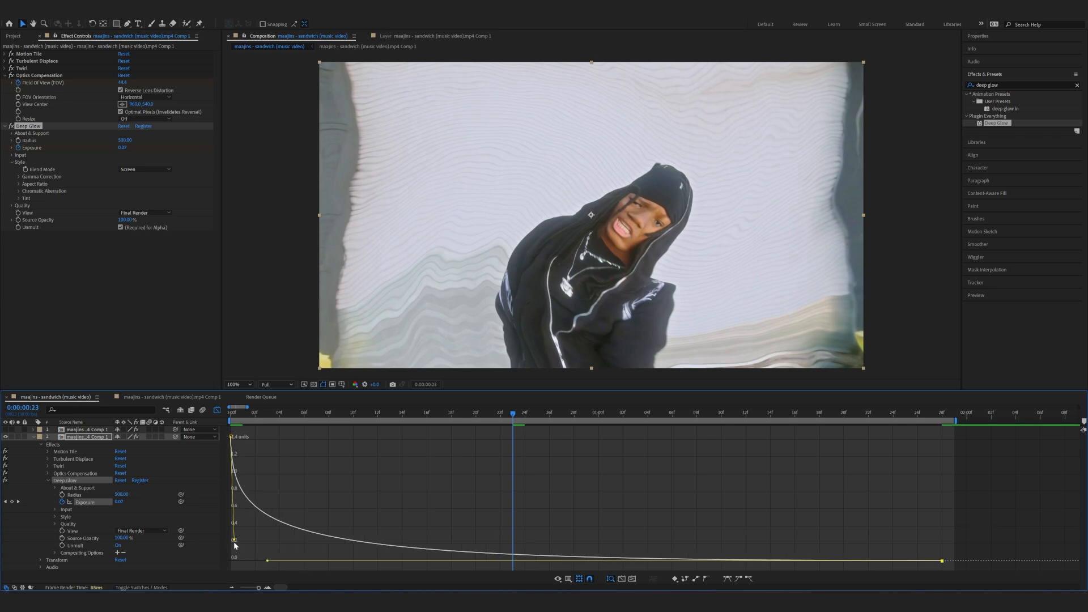
key("space")
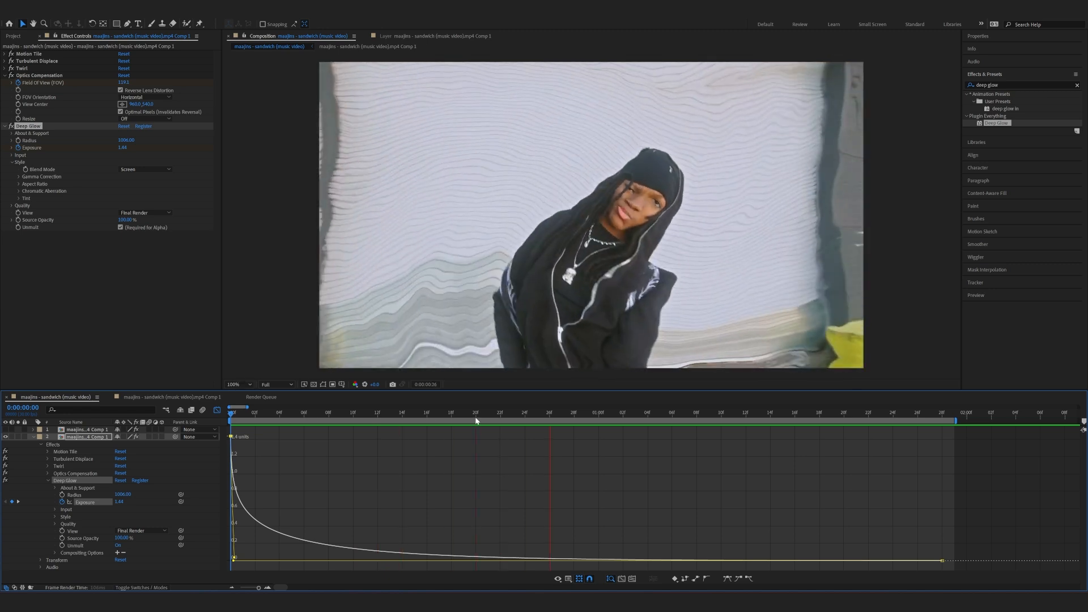
key("space")
key("Home")
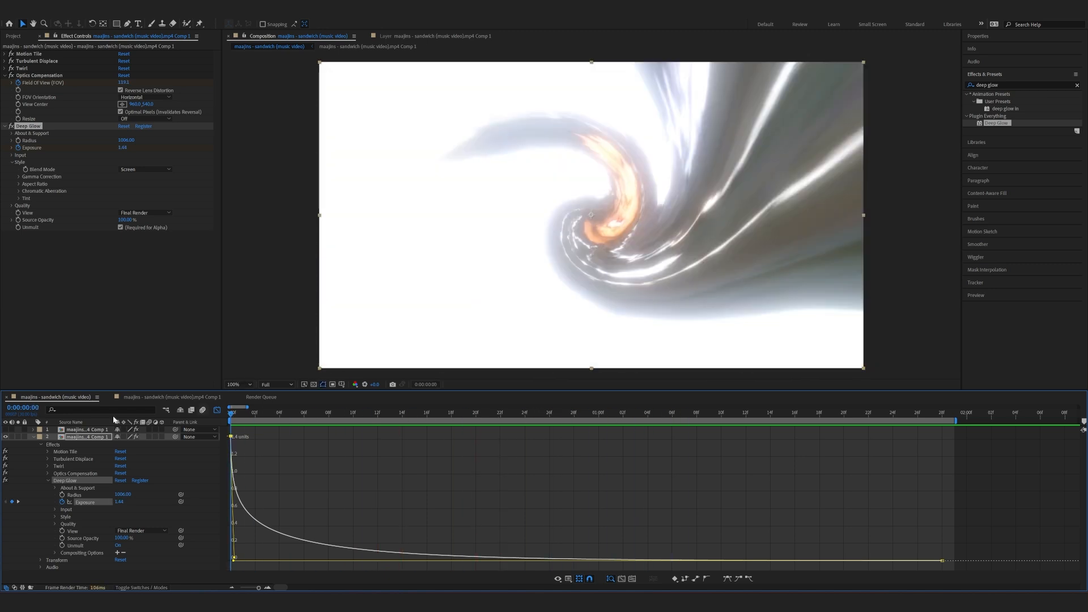
Collapse the background layer, leave the Graph Editor, and add an adjustment layer between the cutout and the background layers
left_click(33, 438)
left_click(87, 450)
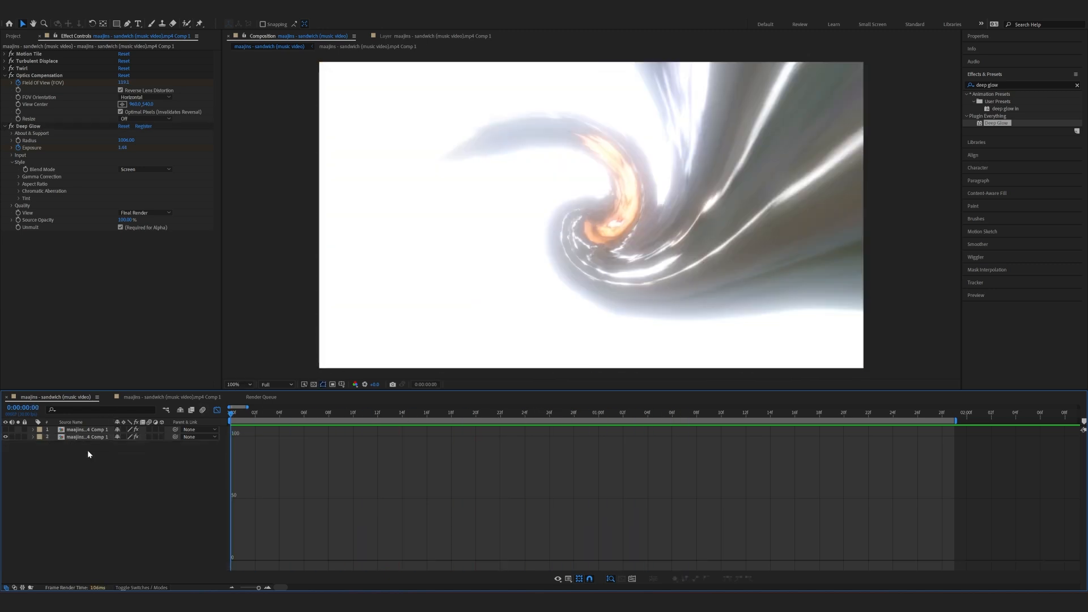
left_click(218, 411)
right_click(178, 484)
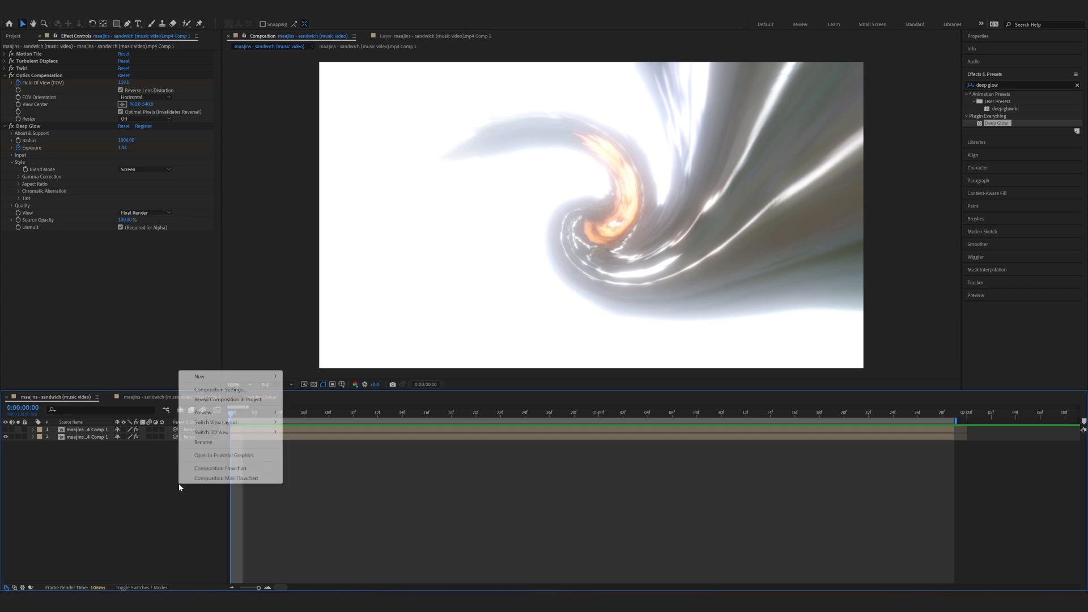
mouse_move(239, 376)
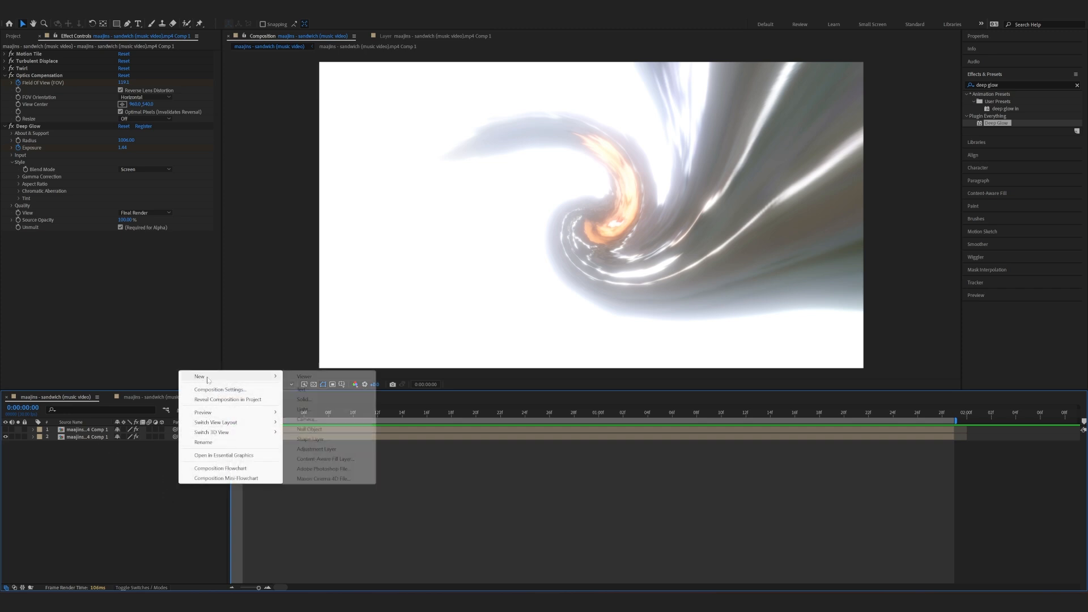
left_click(335, 449)
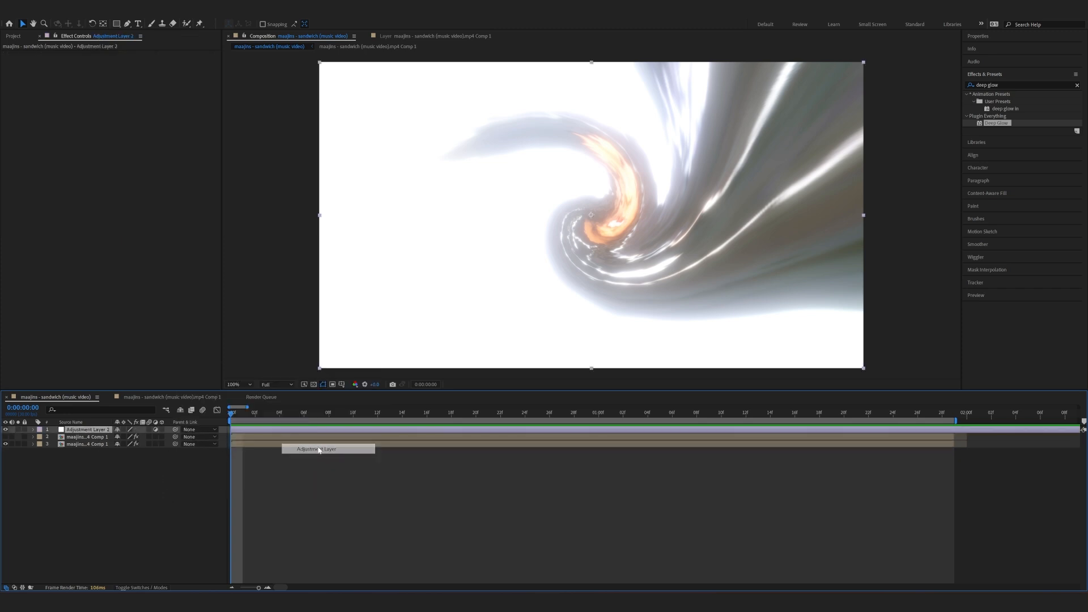
left_click_drag(85, 433, 85, 440)
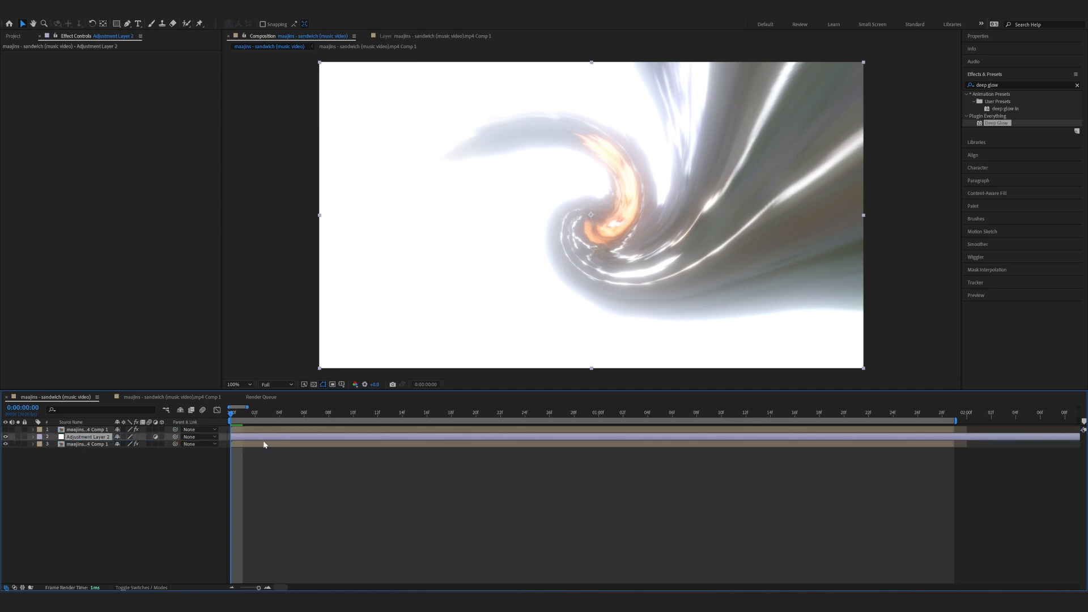
Find the Hue/Saturation effect and apply it to the adjustment layer
left_click(1010, 83)
type("hue")
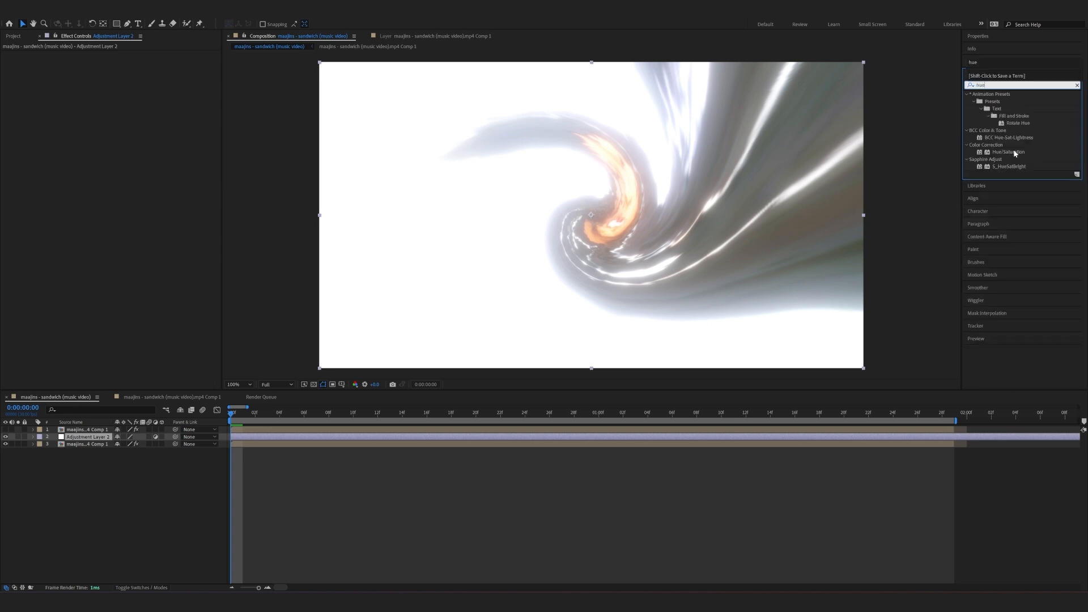
left_click_drag(1016, 153, 270, 438)
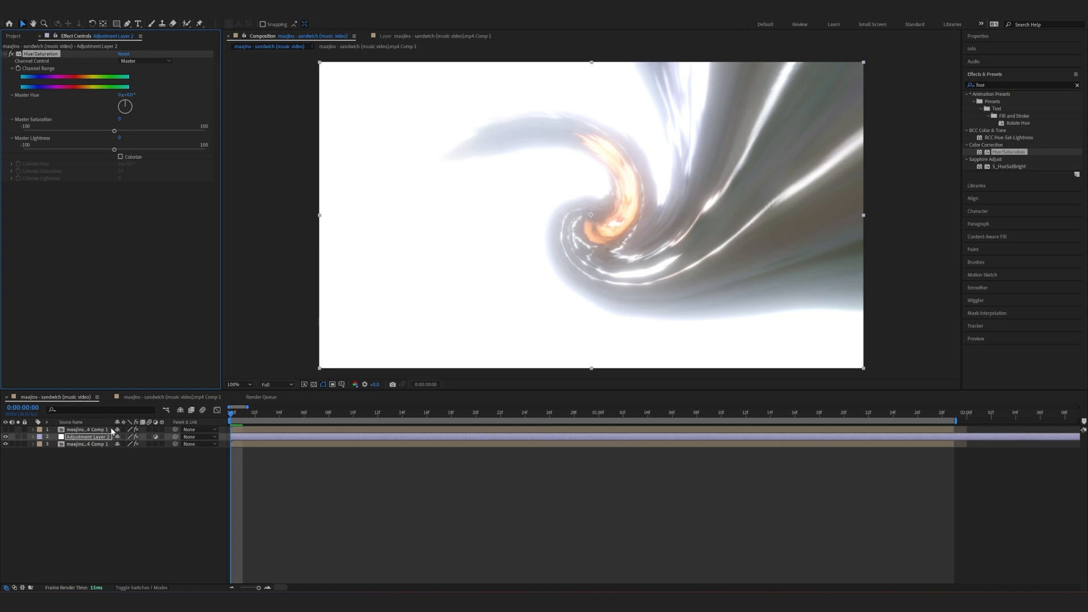
left_click(96, 441)
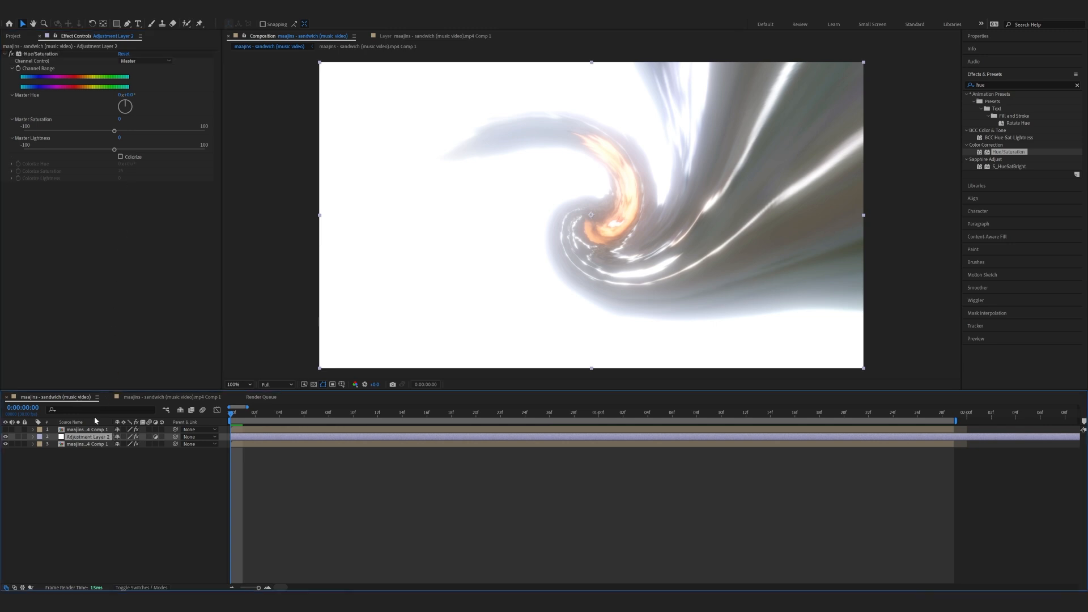
Enable Colorize in Hue/Saturation and set the Colorize Saturation to 90
left_click(121, 157)
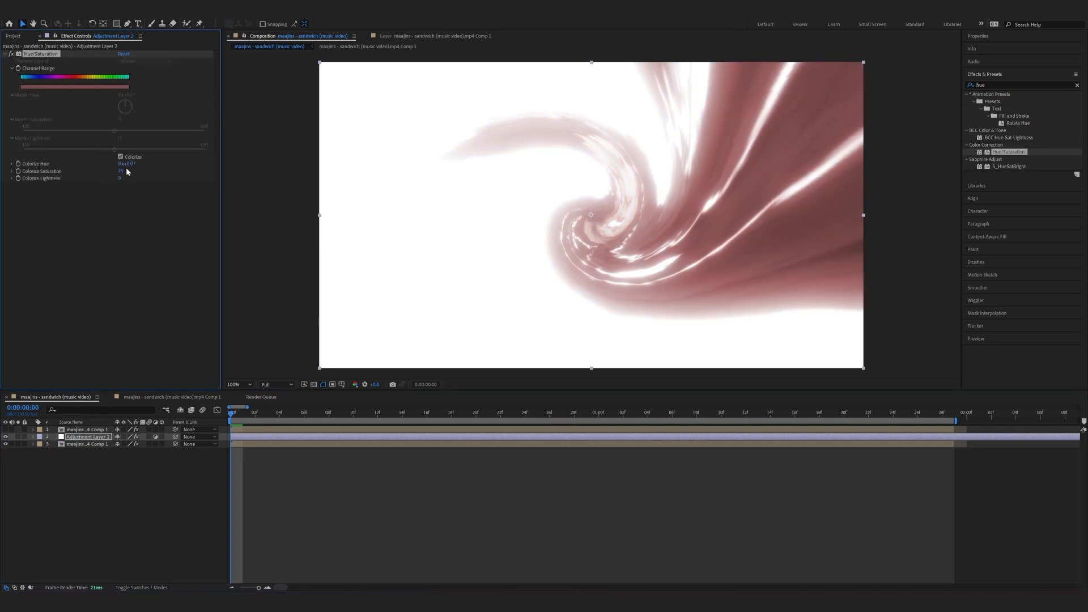
left_click(122, 170)
type("90")
key("Return")
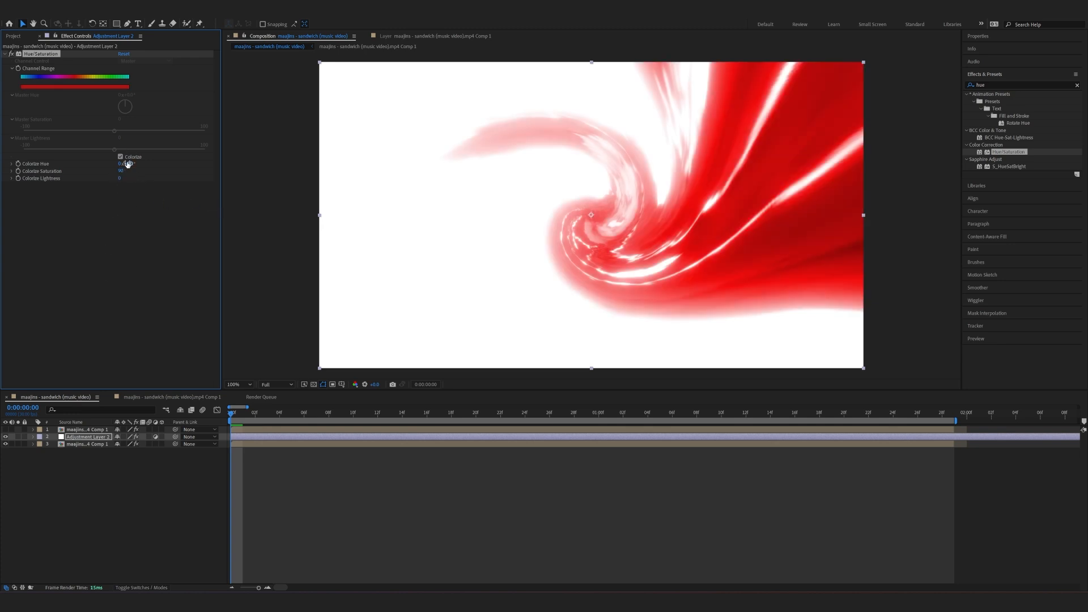
Try different Colorize Hue values and settle on a purple of about 280°
mouse_move(128, 164)
left_mouse_down()
mouse_move(147, 169)
mouse_move(130, 177)
left_mouse_up()
key("ctrl+z")
left_click_drag(127, 164, 244, 192)
key("ctrl+z")
left_click_drag(128, 164, 256, 171)
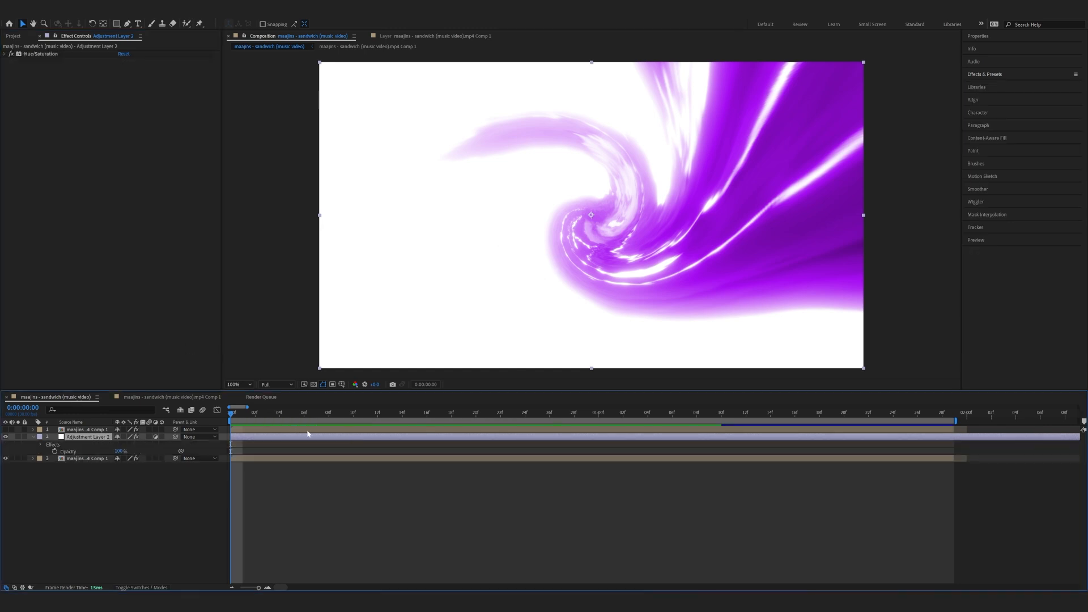
Keyframe the adjustment layer's Opacity at 100% on the first frame and at 0% at 0:00:01:28
key("t")
key("t")
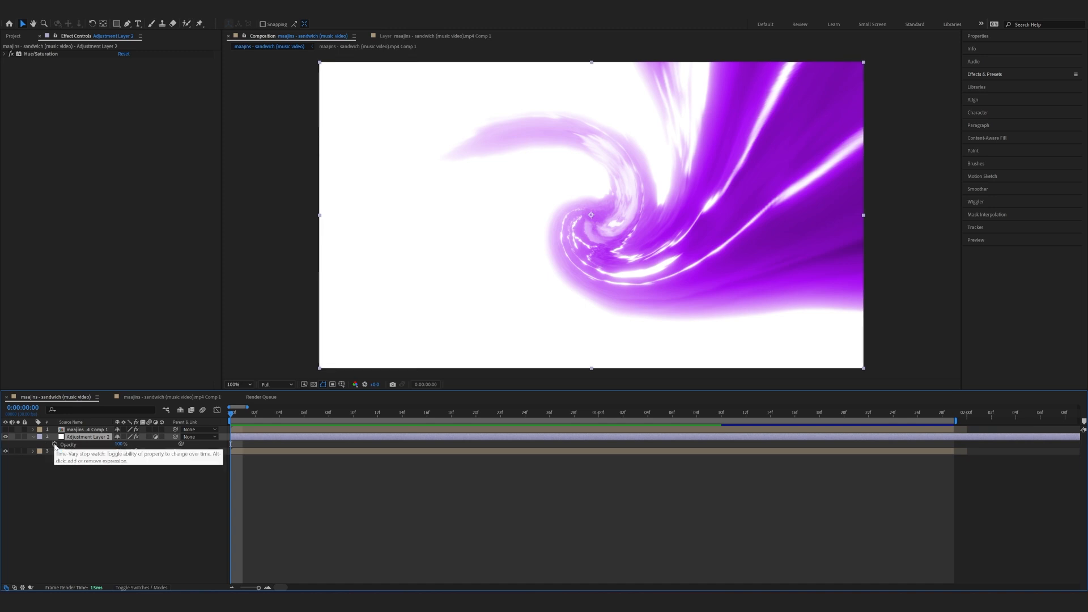
left_click(55, 445)
left_click_drag(231, 414, 948, 443)
left_click(120, 445)
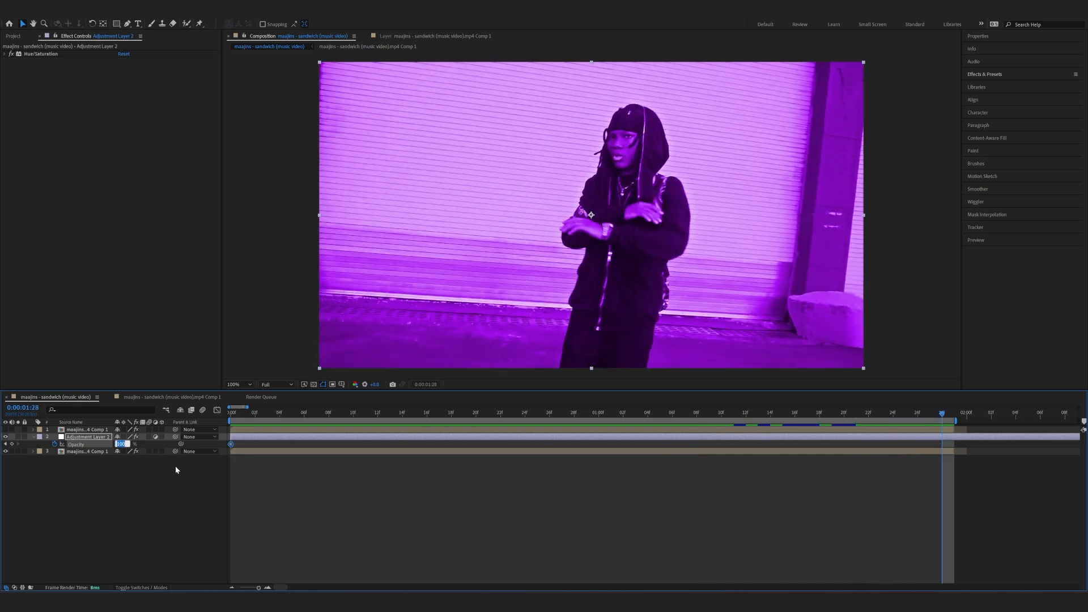
type("0")
key("Return")
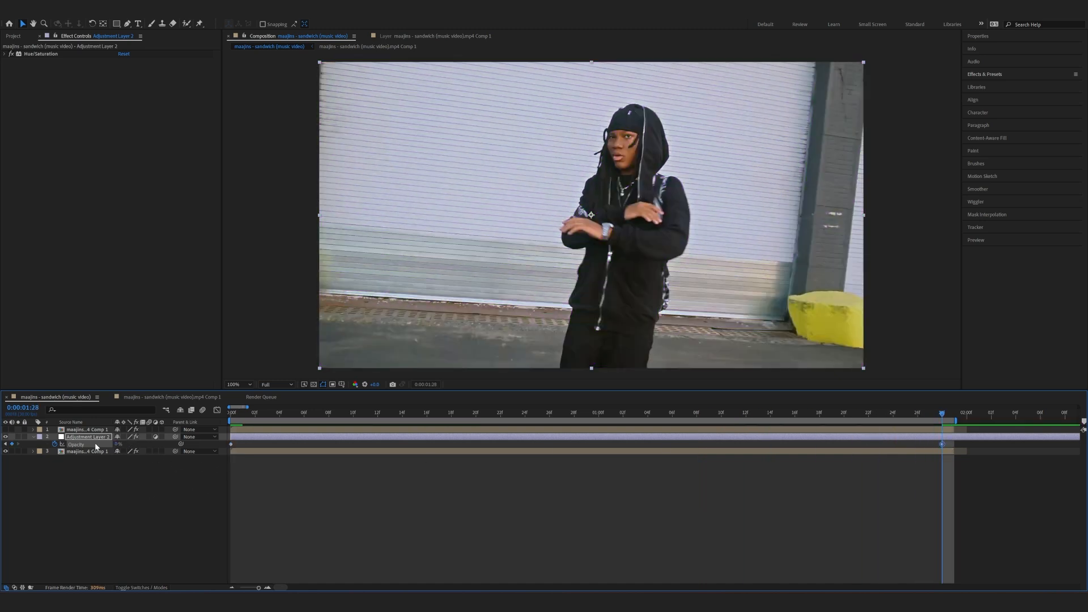
Easy Ease the Opacity keyframes, pull their curve's start handle steeply down and its end handle back to about 0:00:00:10, and play back
key("F9")
left_click(218, 410)
left_click_drag(285, 490, 224, 426)
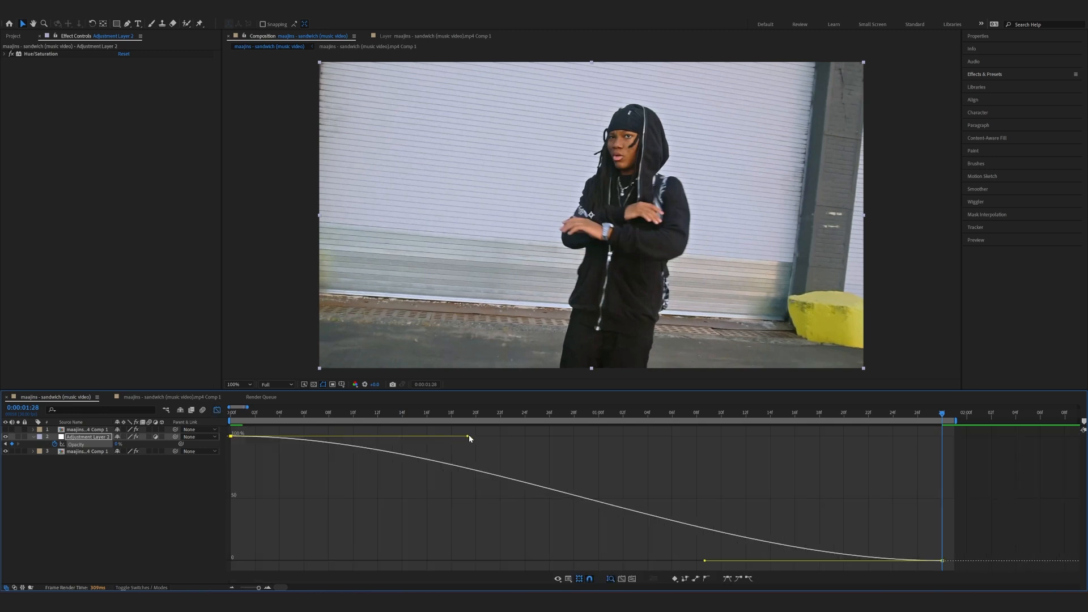
left_click_drag(468, 436, 238, 553)
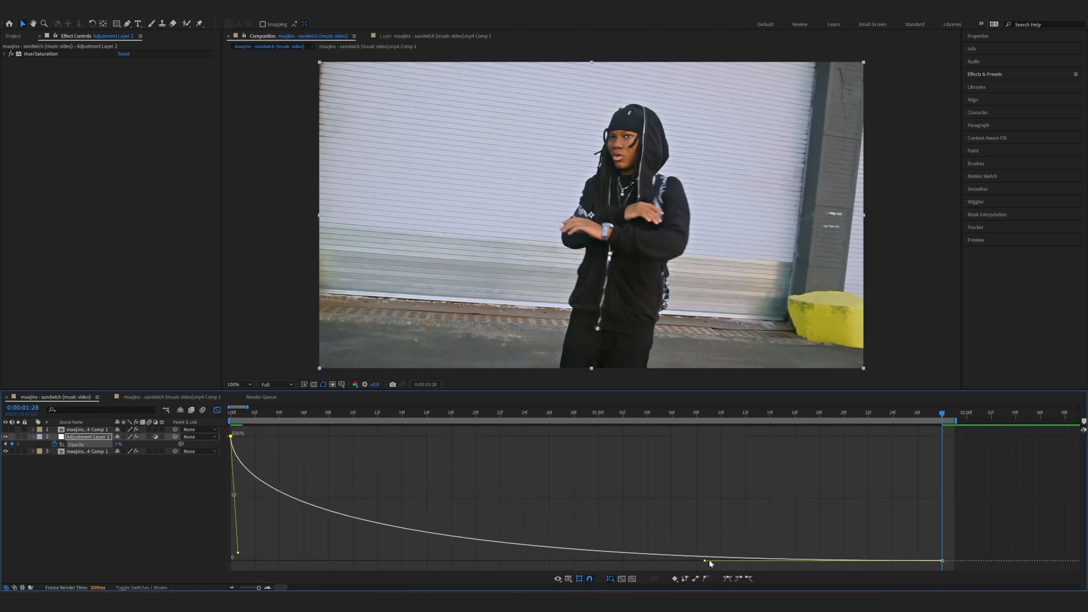
left_click_drag(711, 562, 355, 561)
key("space")
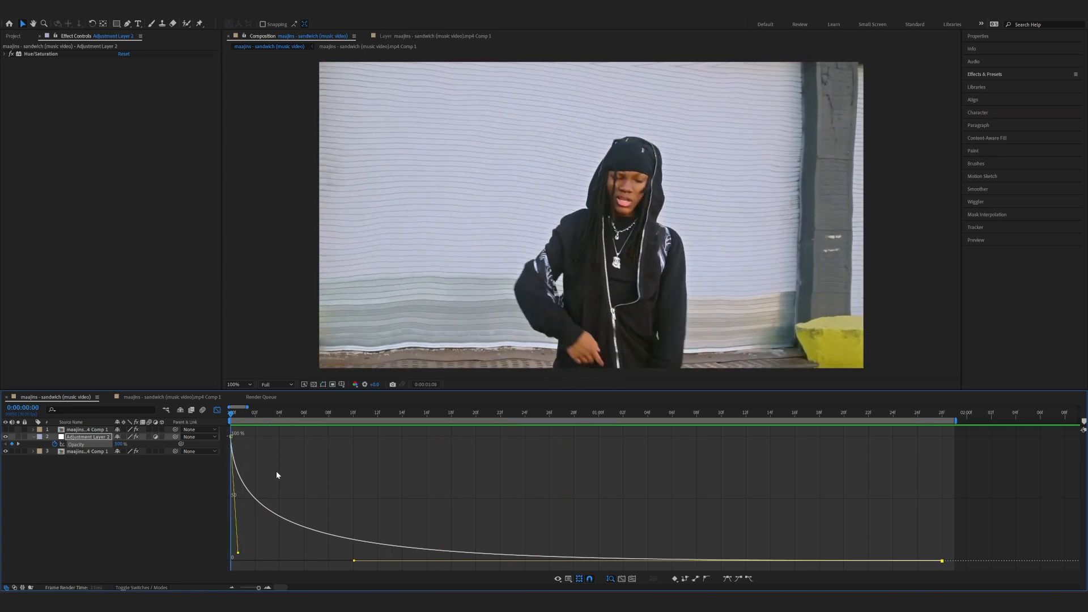
key("space")
Shorten the Opacity curve's end handle so it reaches back only to about 0:00:00:26, and play back from the start
left_click_drag(353, 562, 481, 561)
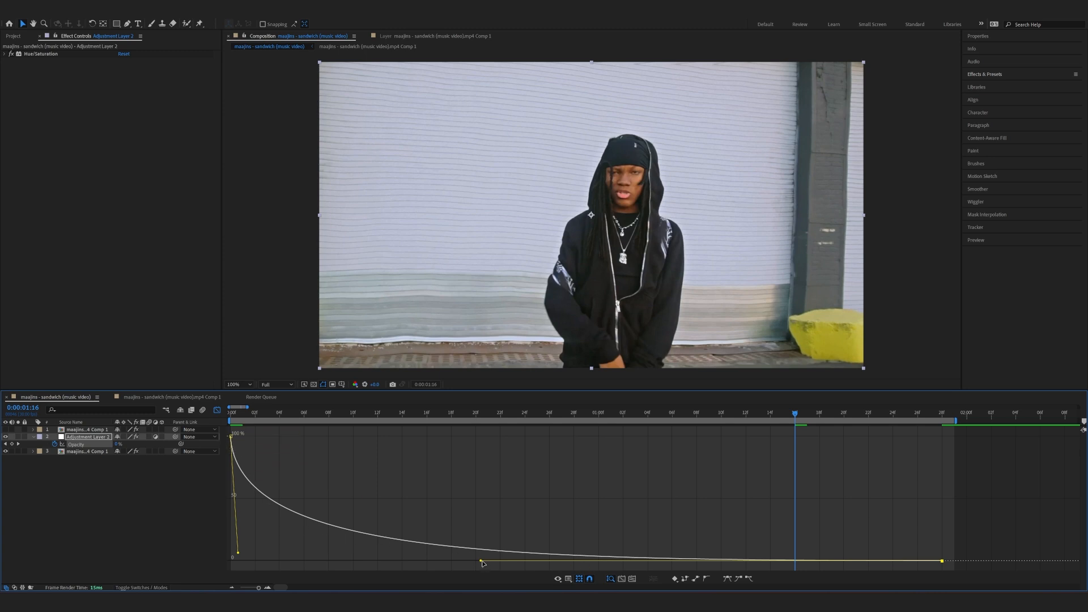
left_click_drag(482, 563, 550, 572)
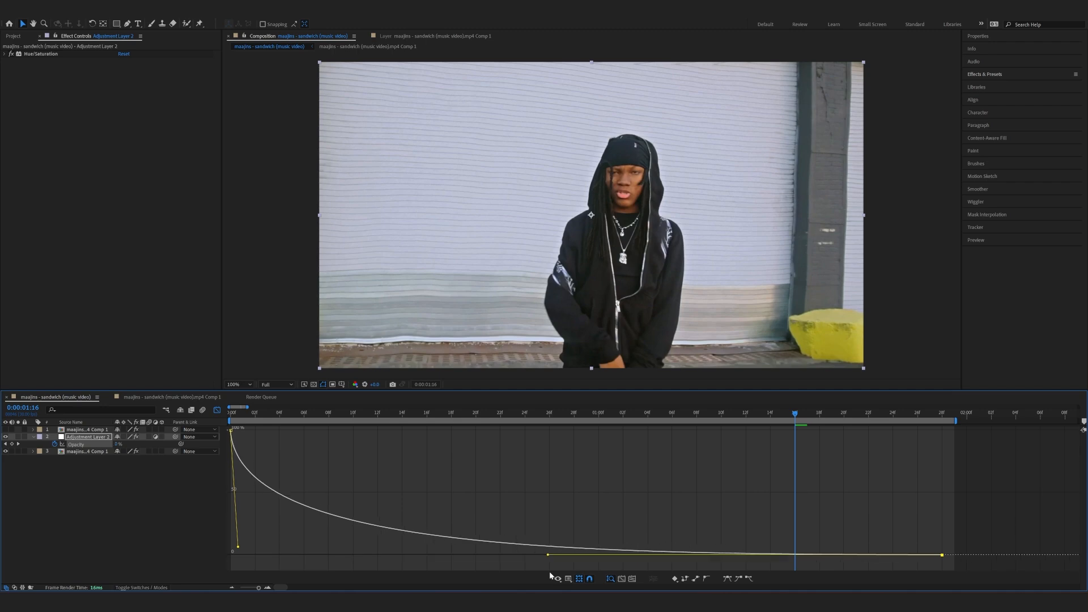
left_click_drag(367, 419, 133, 435)
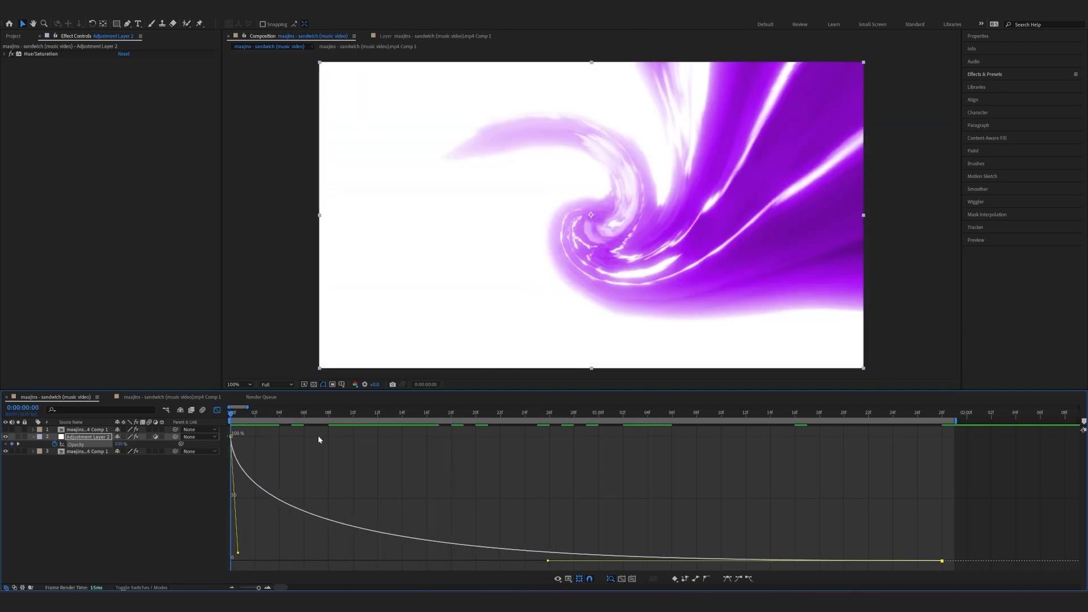
key("space")
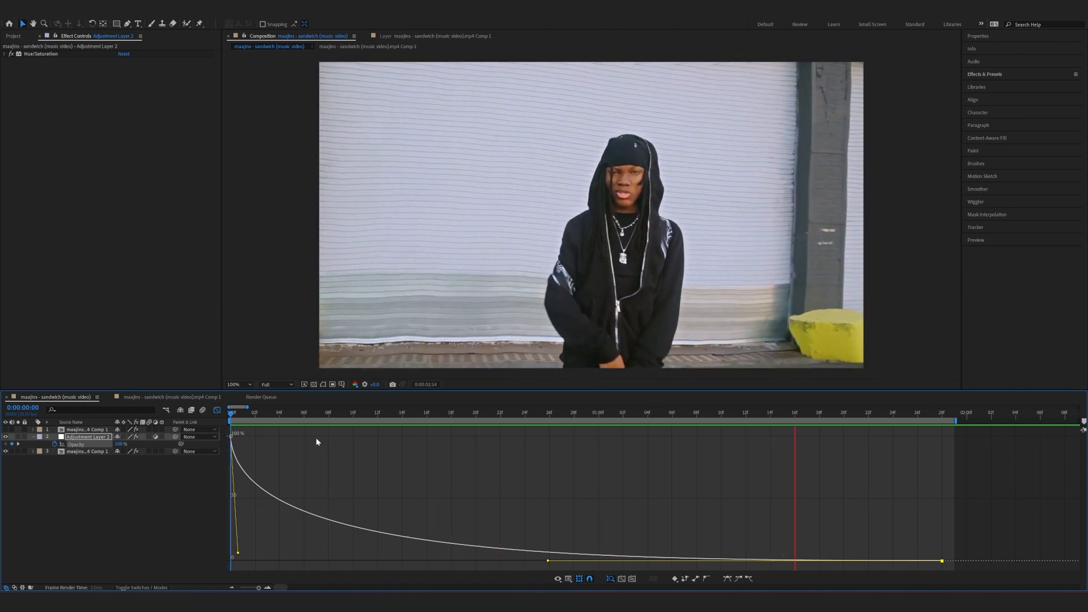
key("space")
Leave the Graph Editor, make the performer cutout layer visible again, and preview the composite
key("shift+F3")
left_click(124, 484)
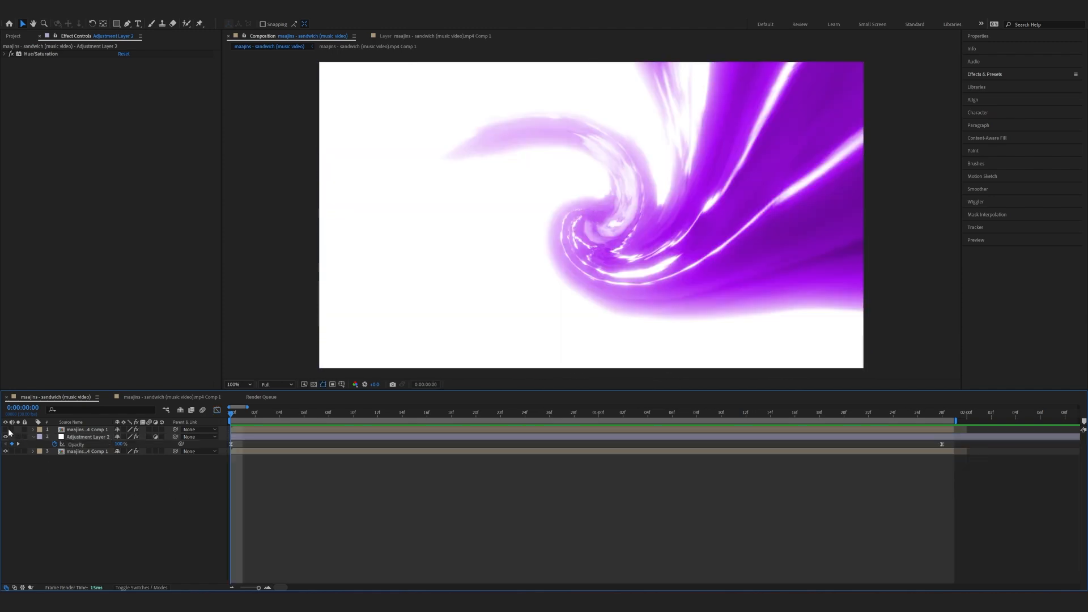
key("space")
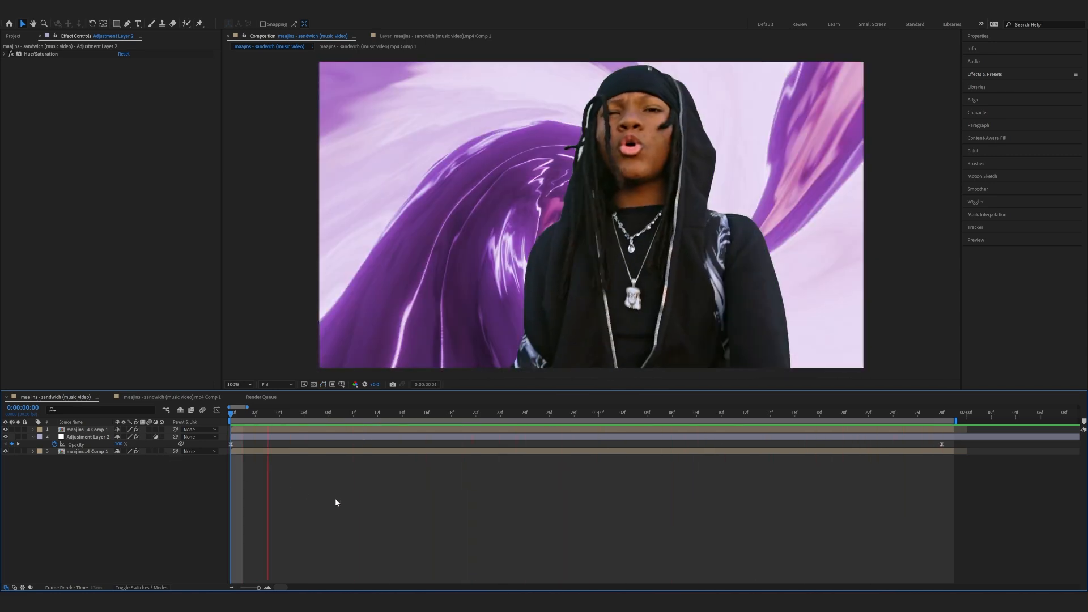
key("space")
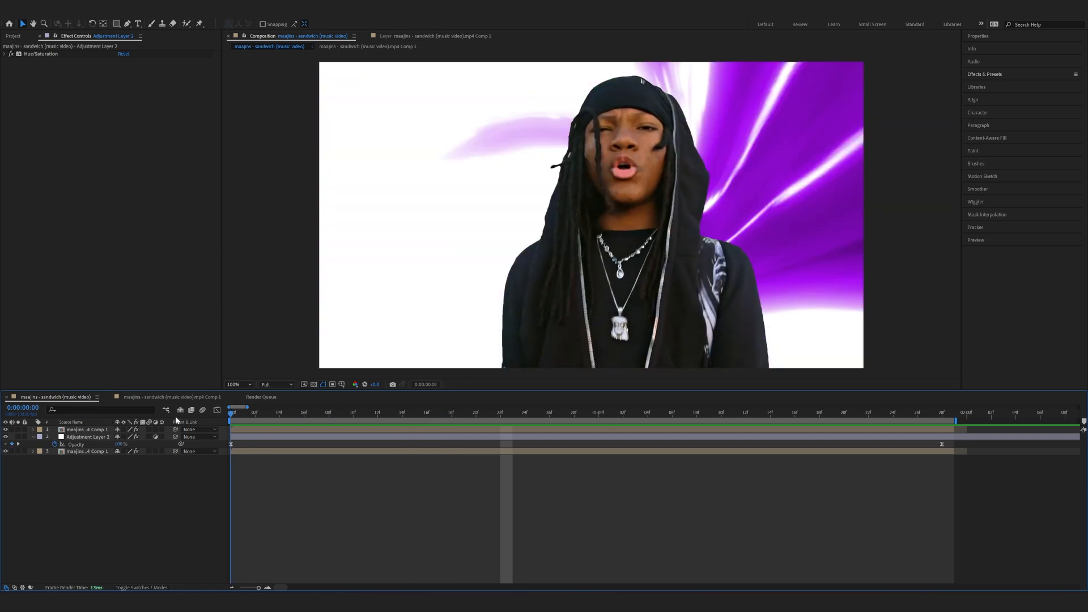
Duplicate the adjustment layer, place the copy above the performer cutout layer, and preview the tint over the whole frame
left_click(246, 430)
left_click(95, 437)
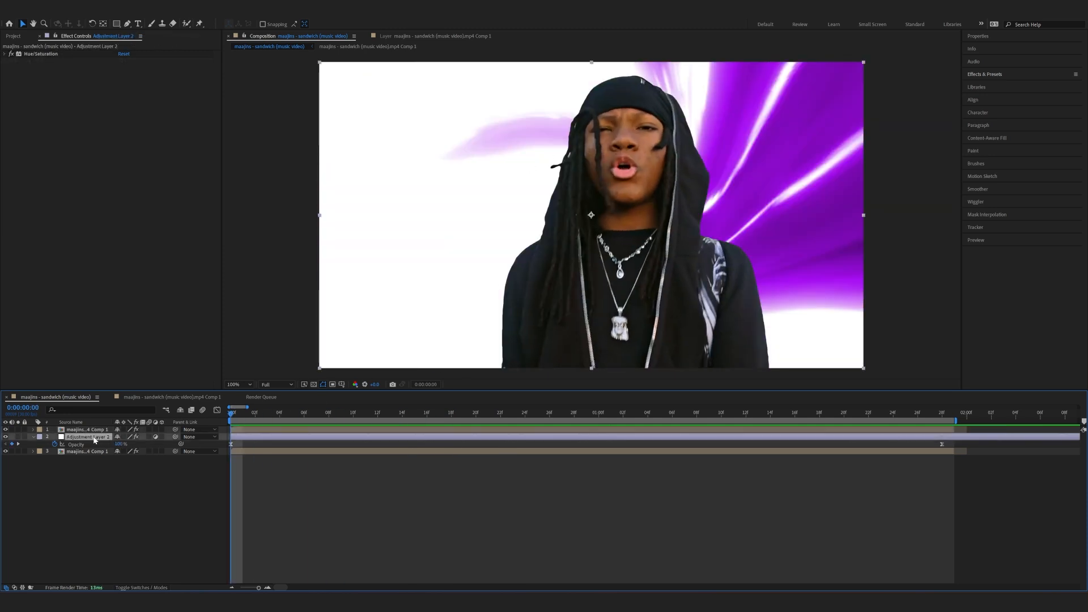
left_click_drag(94, 440, 93, 428)
key("ctrl+z")
key("ctrl+d")
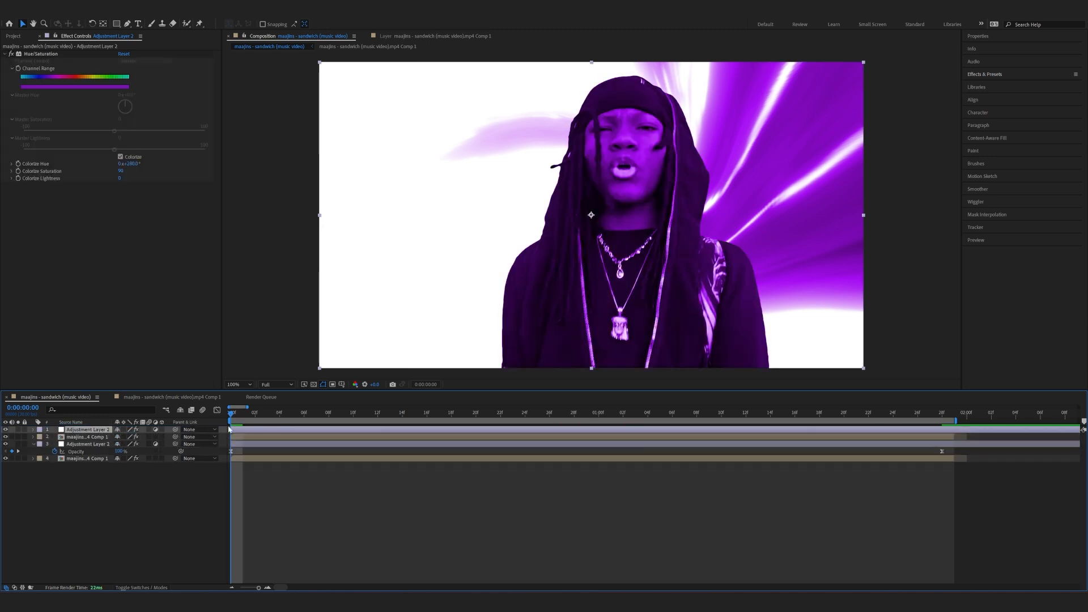
key("space")
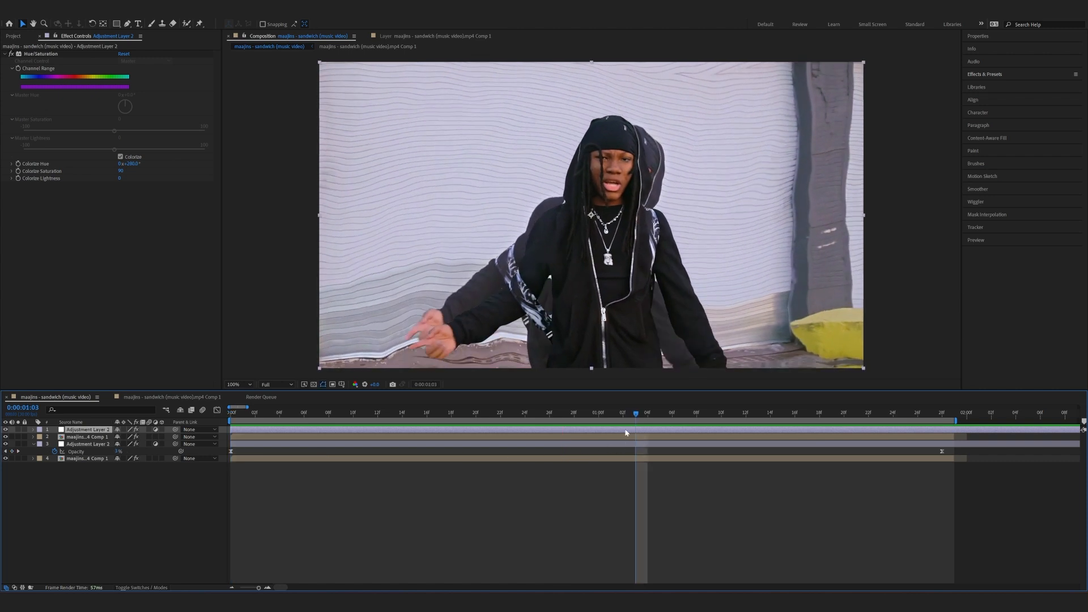
key("space")
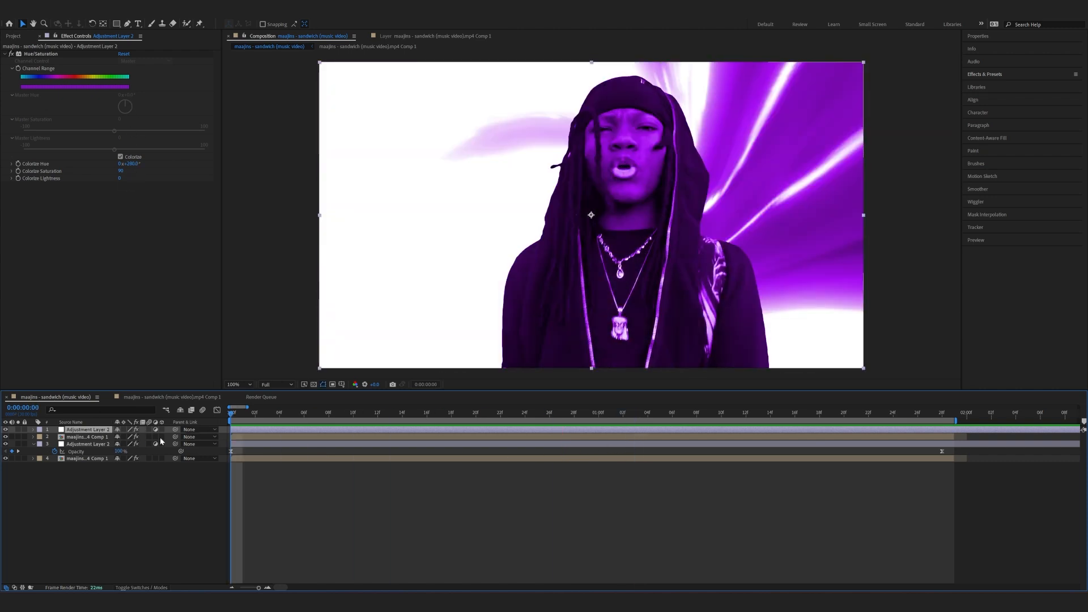
Lower the top adjustment layer's first Opacity keyframe to about 30% and play back the result
key("t")
left_click_drag(120, 436, 95, 439)
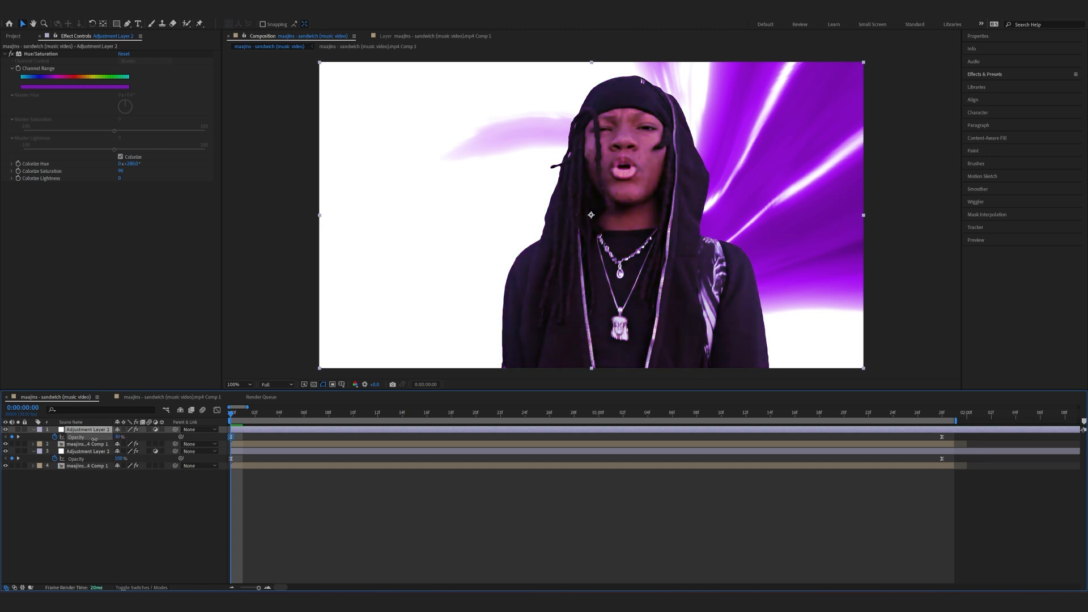
key("space")
key("space")
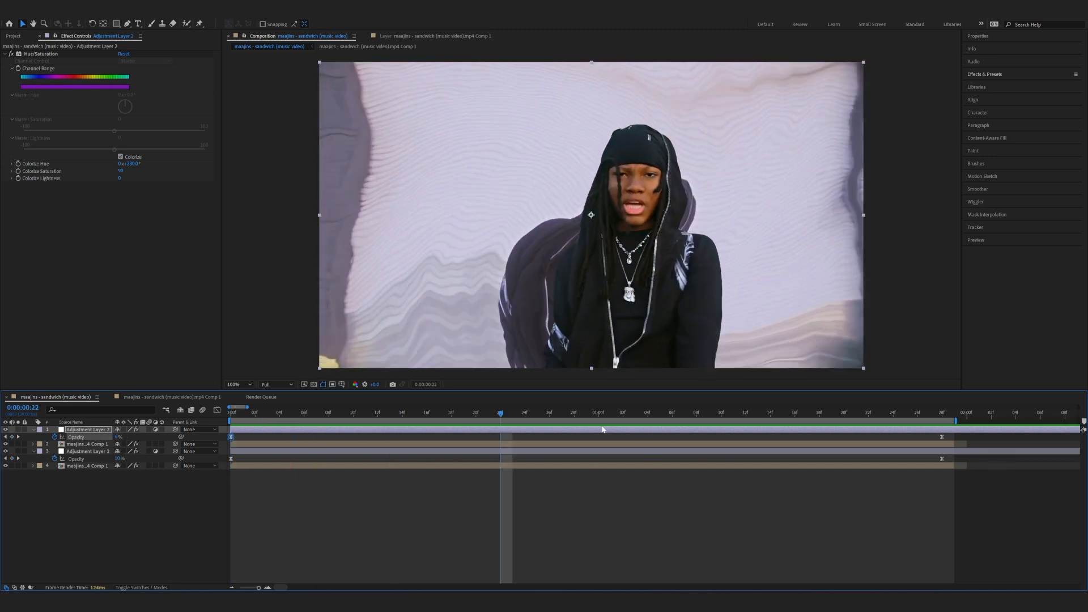
Reshape the top adjustment layer's Opacity curve to fall quickly from its first keyframe and ease out, preview it, and collapse the layer
key("Home")
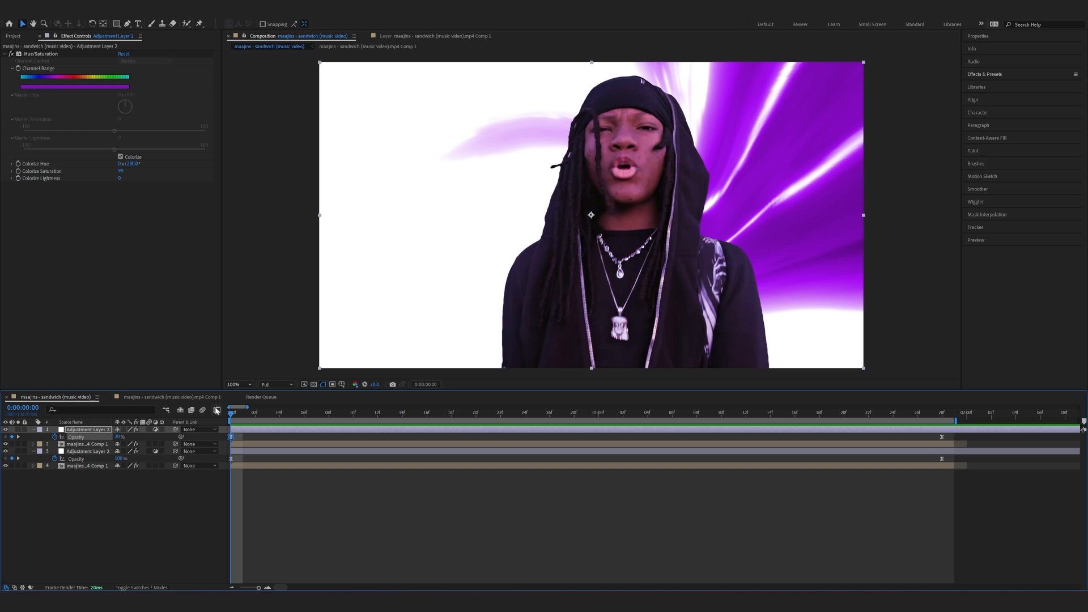
key("shift+F3")
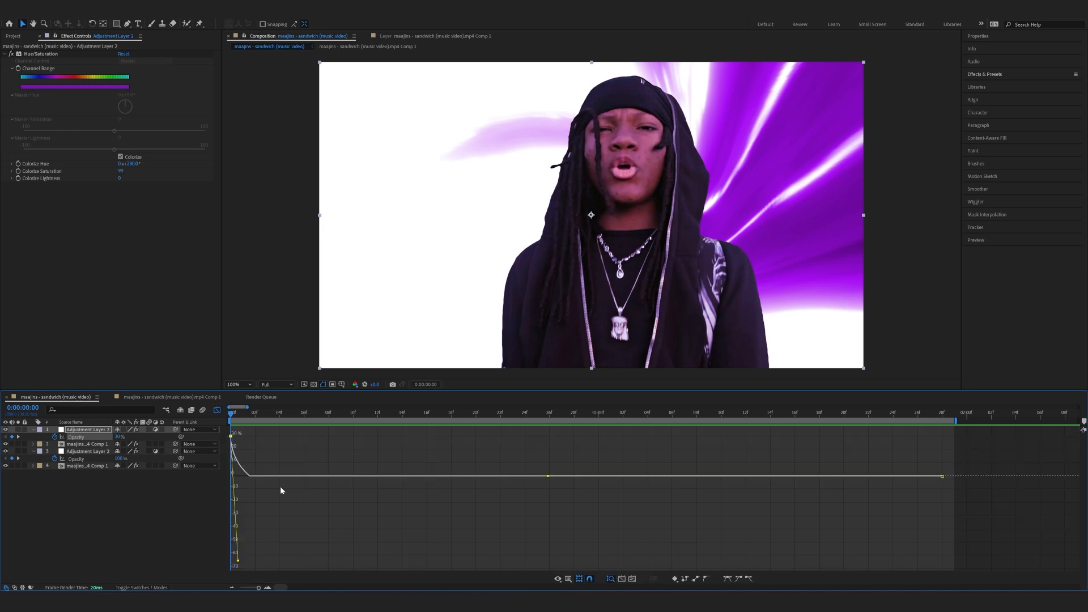
left_click_drag(238, 563, 223, 457)
key("space")
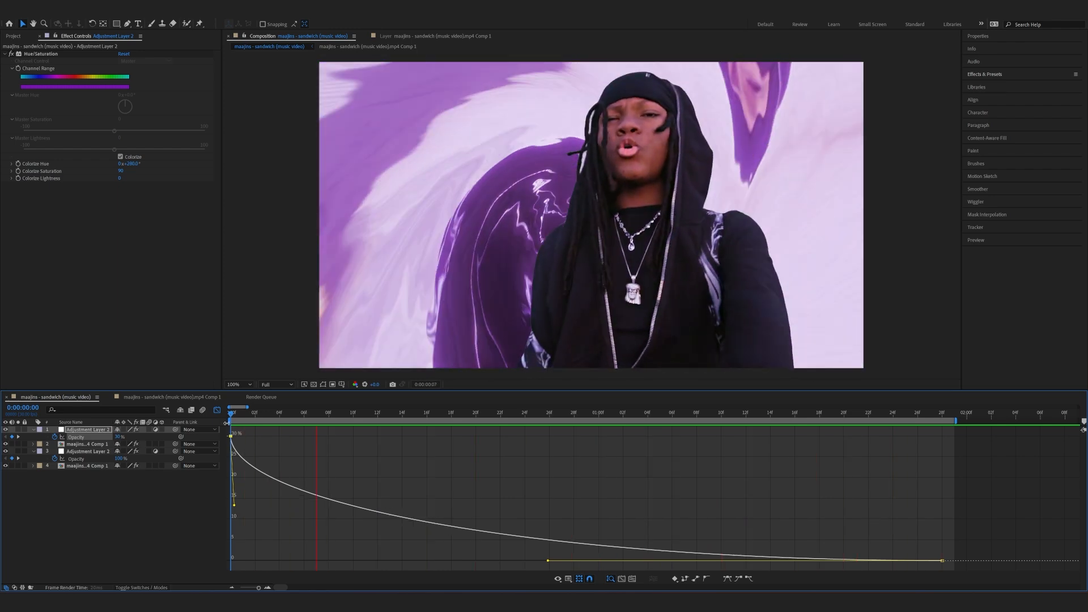
key("space")
left_click(217, 410)
left_click_drag(453, 415, 62, 430)
left_click(33, 430)
Find the Deep Glow effect and apply it to the performer cutout layer
left_click(79, 437)
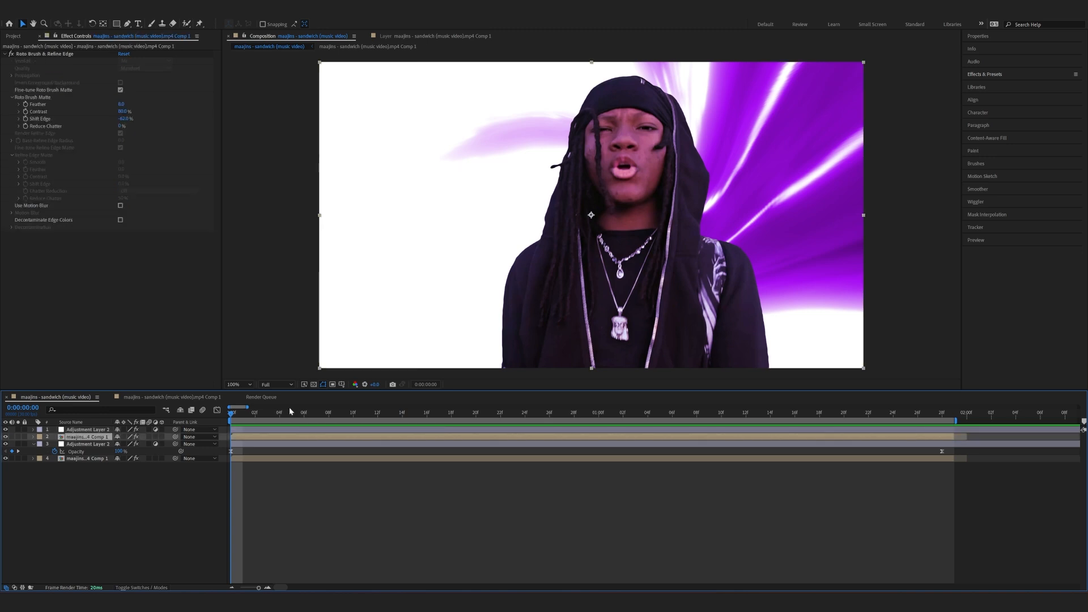
left_click(985, 74)
left_click(991, 85)
type("d")
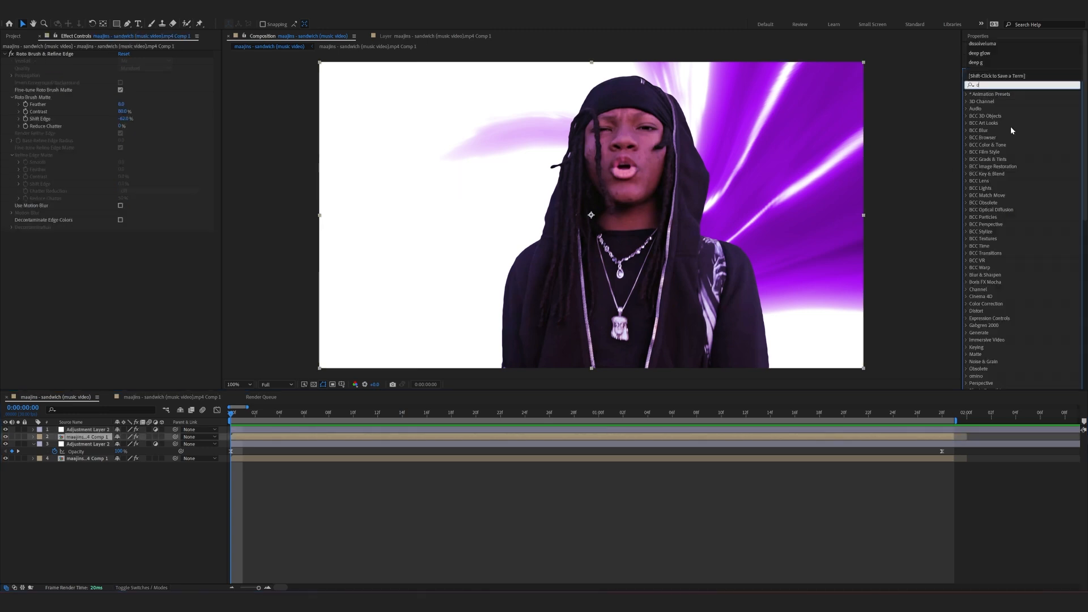
type("eep g")
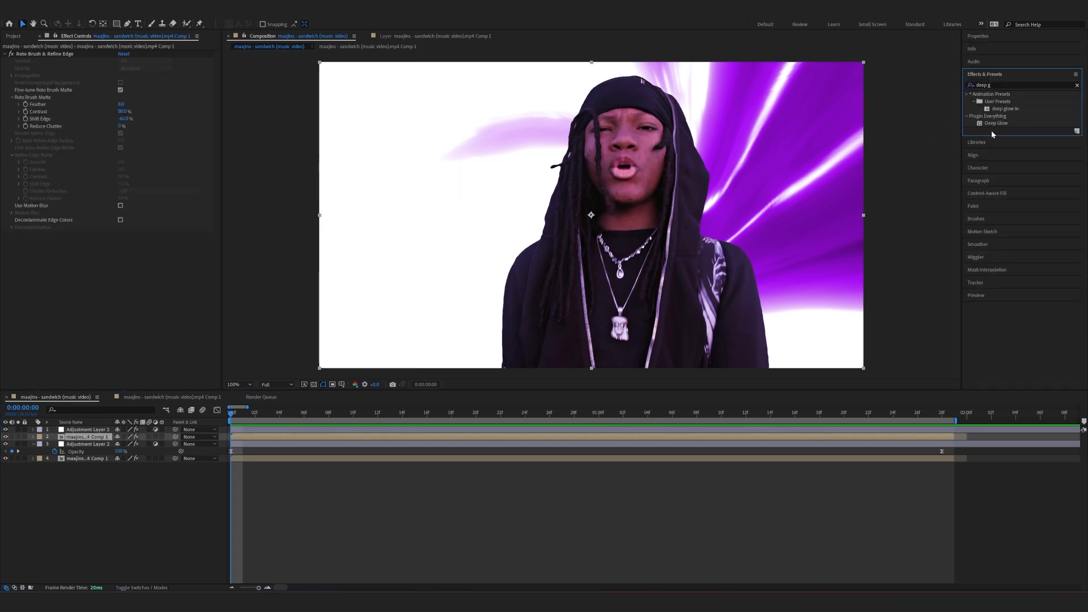
left_click_drag(996, 123, 296, 427)
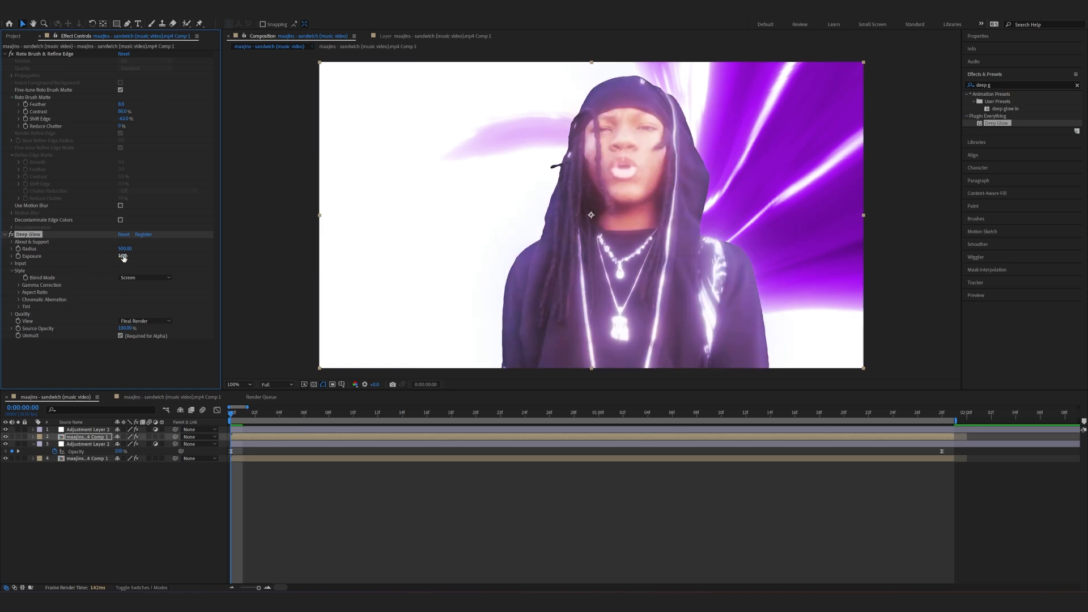
Keyframe the Deep Glow Exposure on the performer cutout from 0.60 at the first frame to 0 at 0:00:01:28
mouse_move(46, 236)
left_mouse_down()
mouse_move(34, 56)
mouse_move(25, 233)
mouse_move(13, 234)
mouse_move(34, 246)
left_mouse_up()
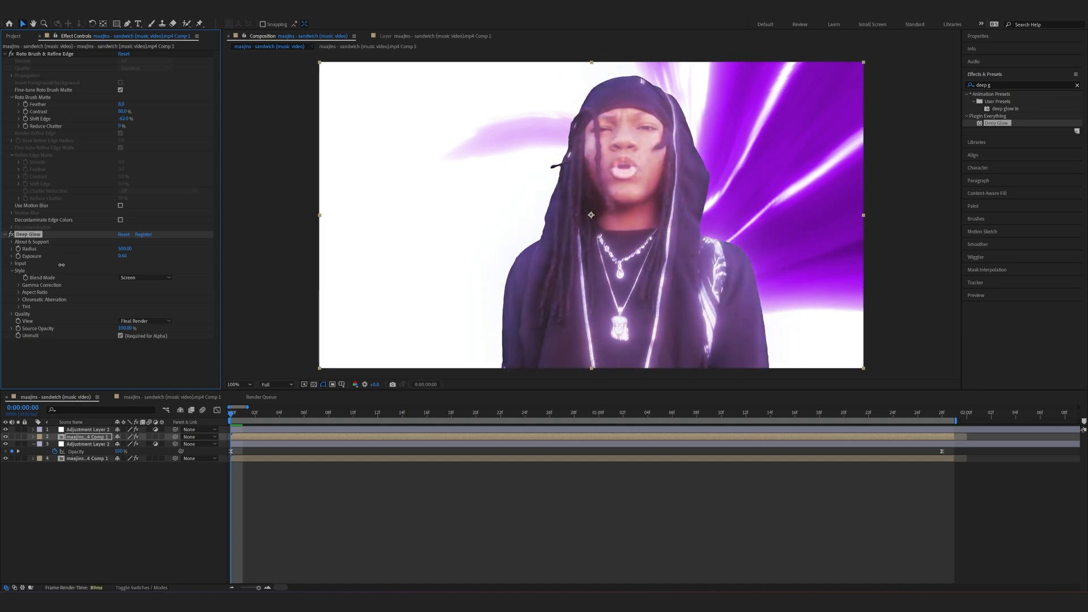
left_click(941, 417)
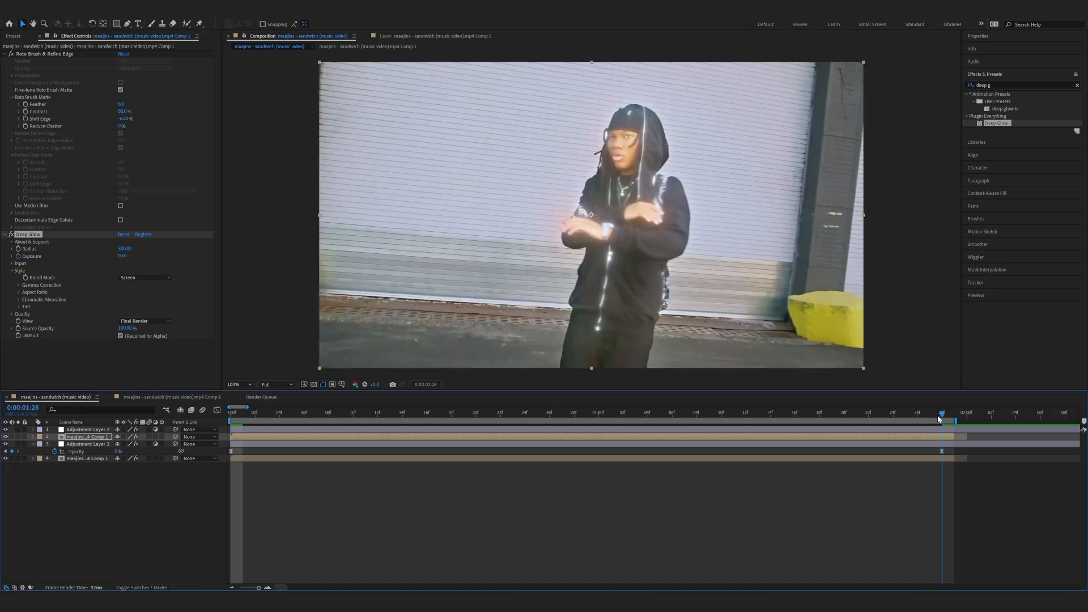
left_click(125, 256)
type("0")
key("Return")
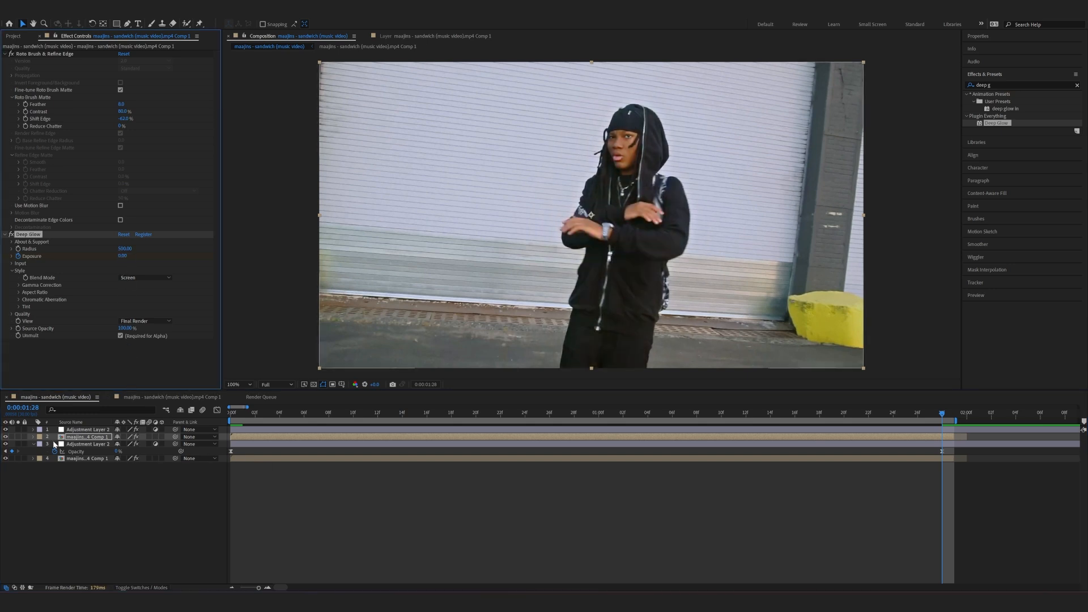
Ease the Deep Glow Exposure keyframes, pull the start handle steeply down in the Graph Editor for a fast initial drop, and preview
left_click(35, 442)
left_click(34, 438)
left_click(41, 445)
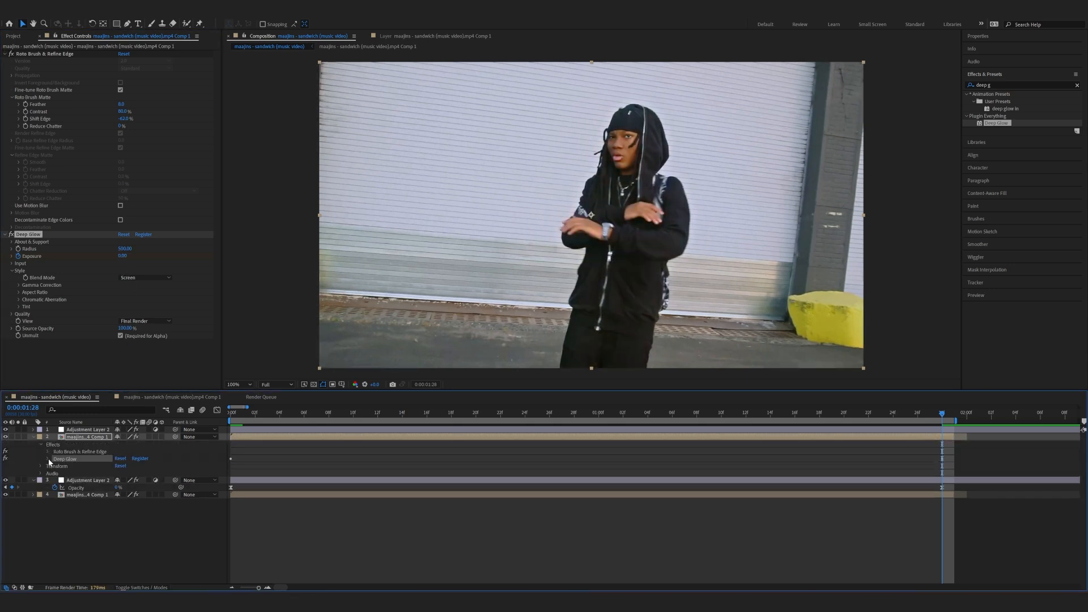
left_click(49, 459)
left_click(94, 480)
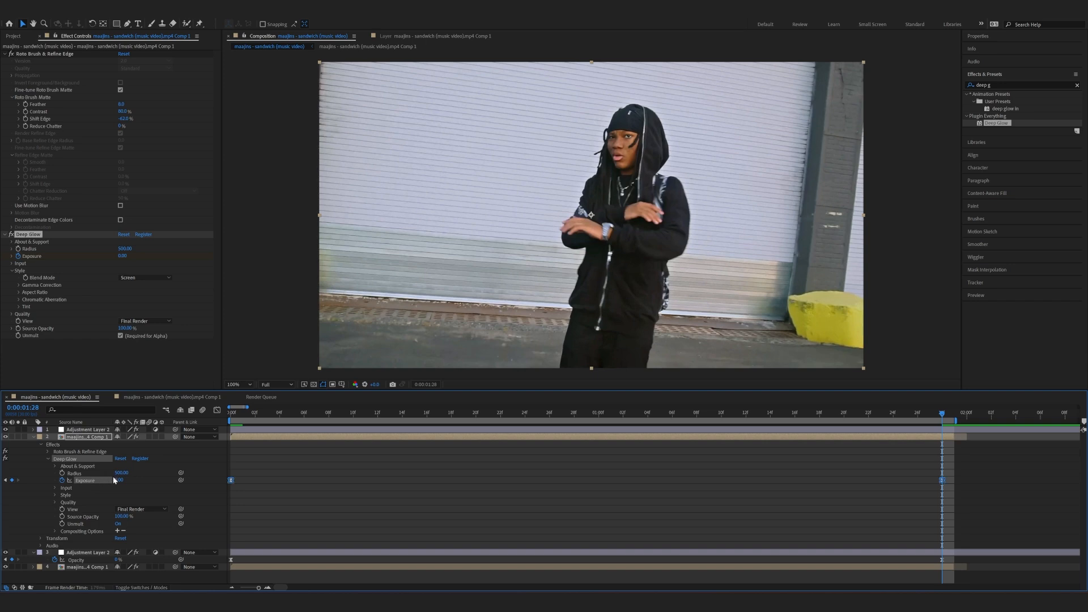
left_click(217, 410)
left_click(423, 454)
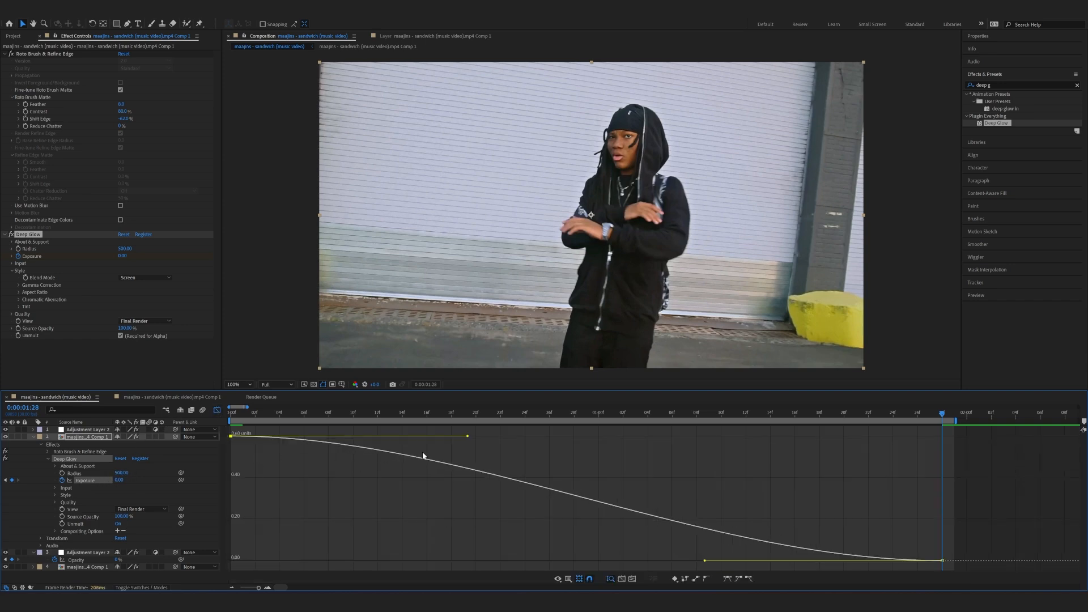
left_click_drag(468, 436, 211, 529)
key("space")
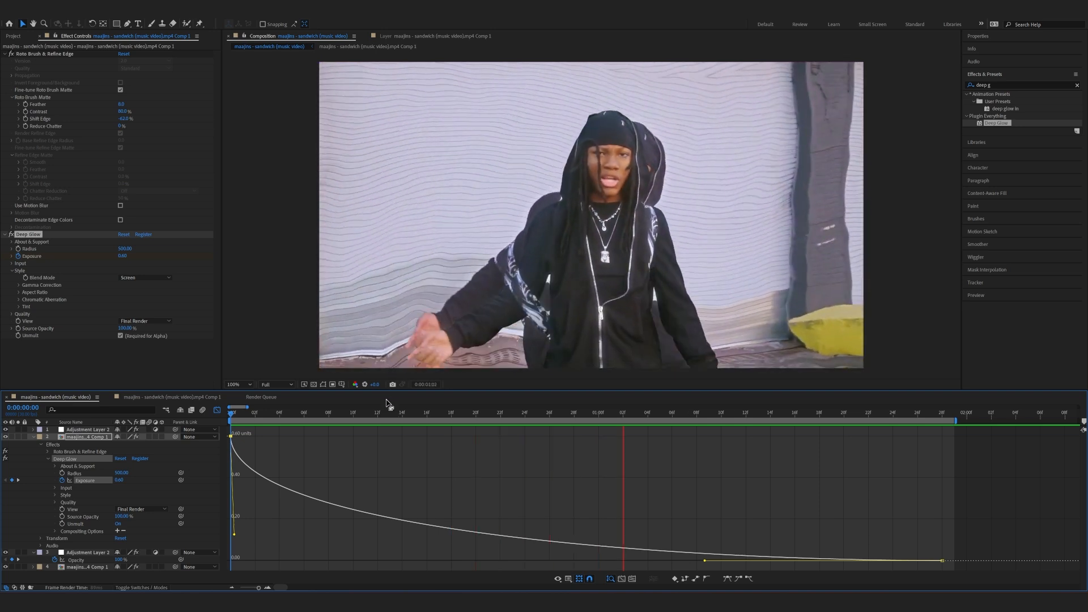
Leave the Graph Editor, collapse the performer cutout's effects and the open layer properties, and deselect all layers
left_click(217, 410)
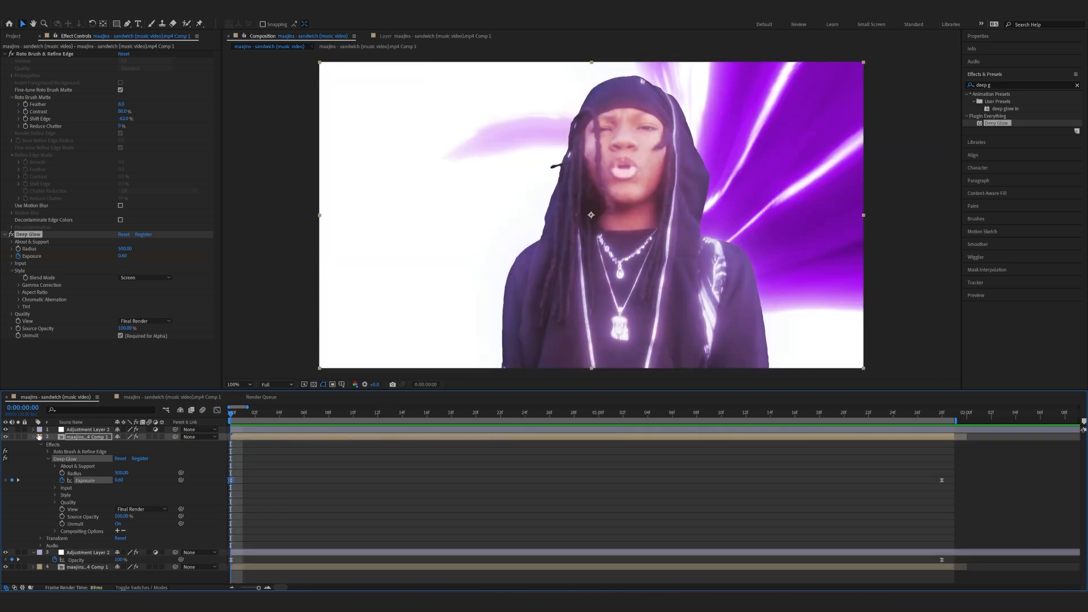
left_click(32, 436)
left_click(5, 54)
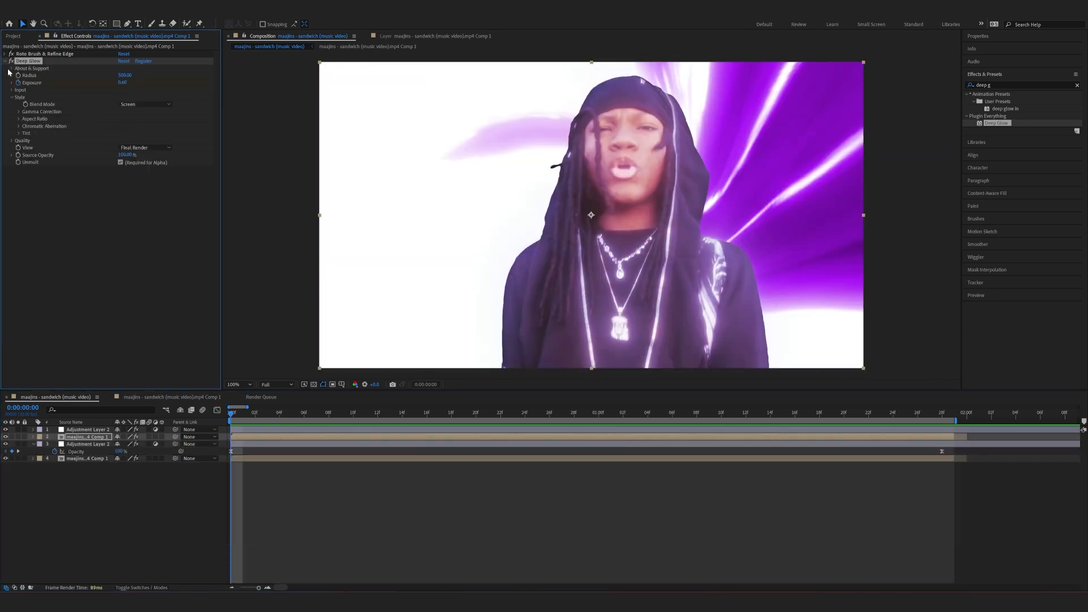
left_click(5, 61)
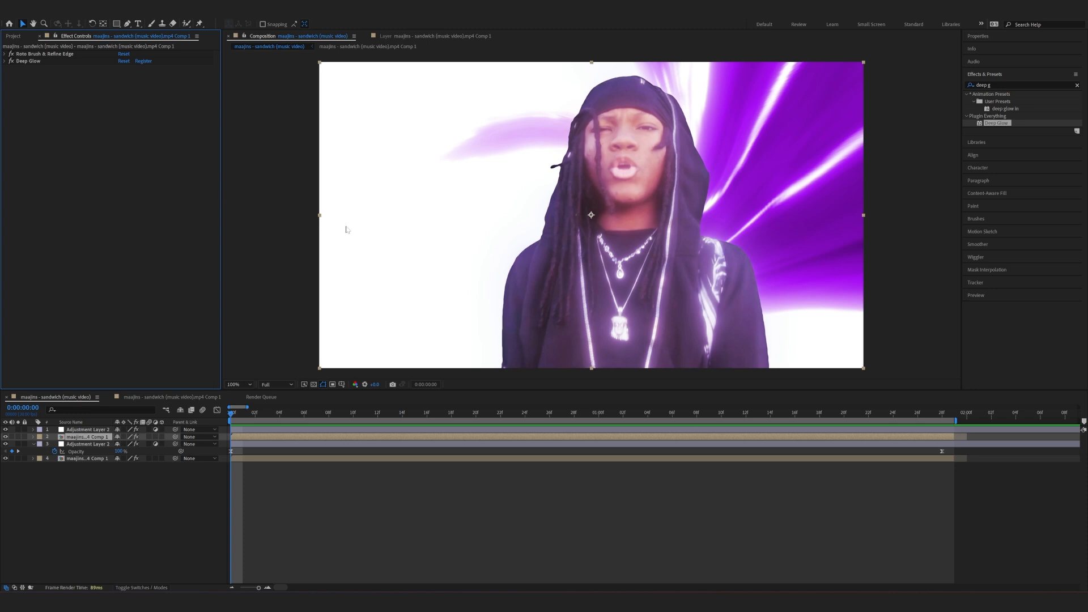
left_click(33, 444)
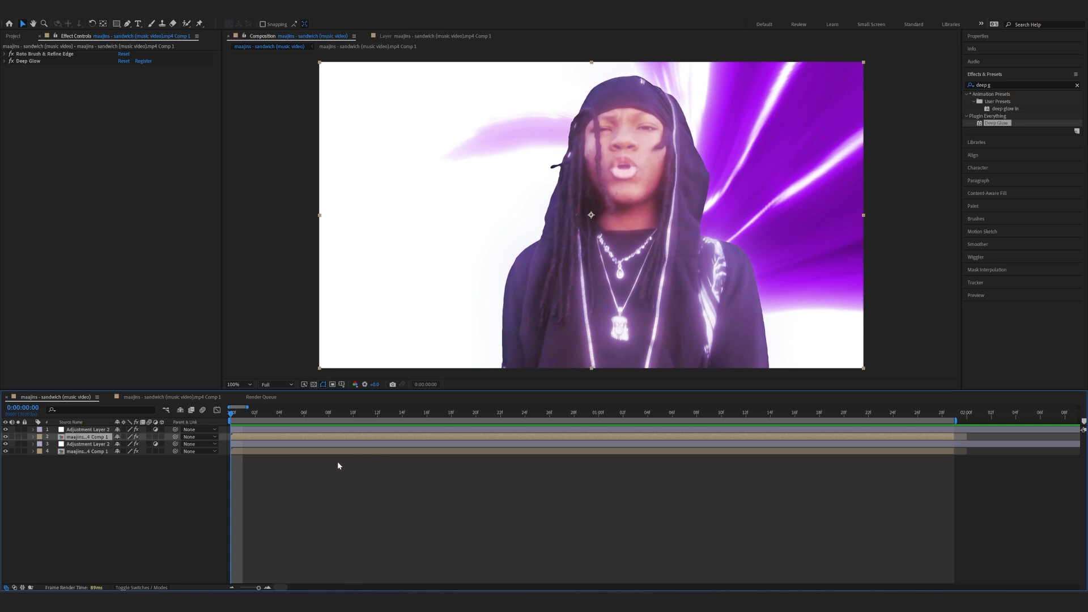
left_click(303, 454)
Search the effects for "light wrap" and select BCC Light Wrap
left_click(1003, 85)
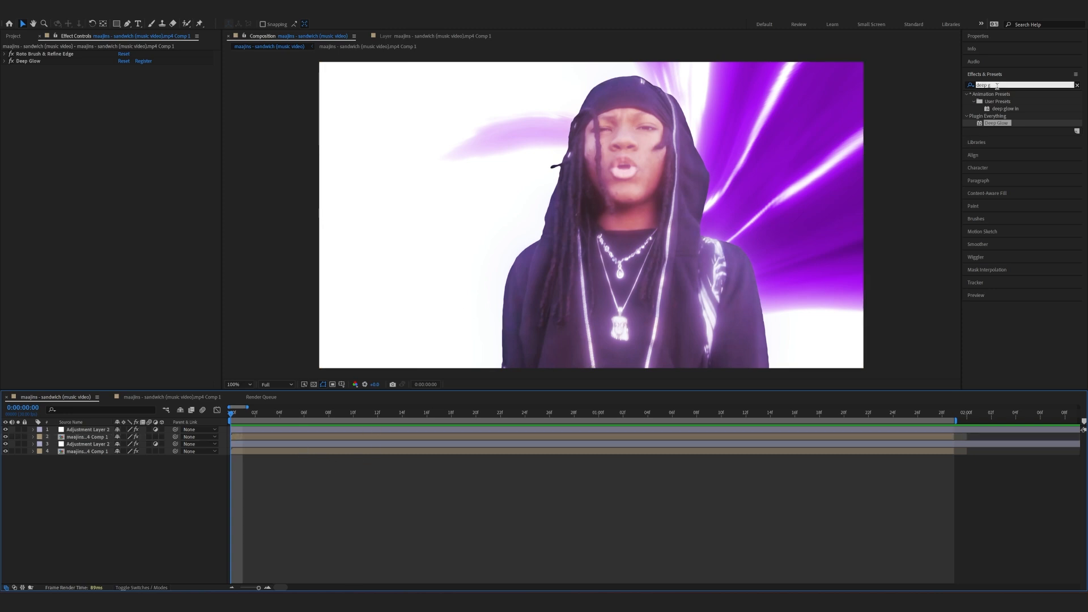
key("BackSpace")
type("light")
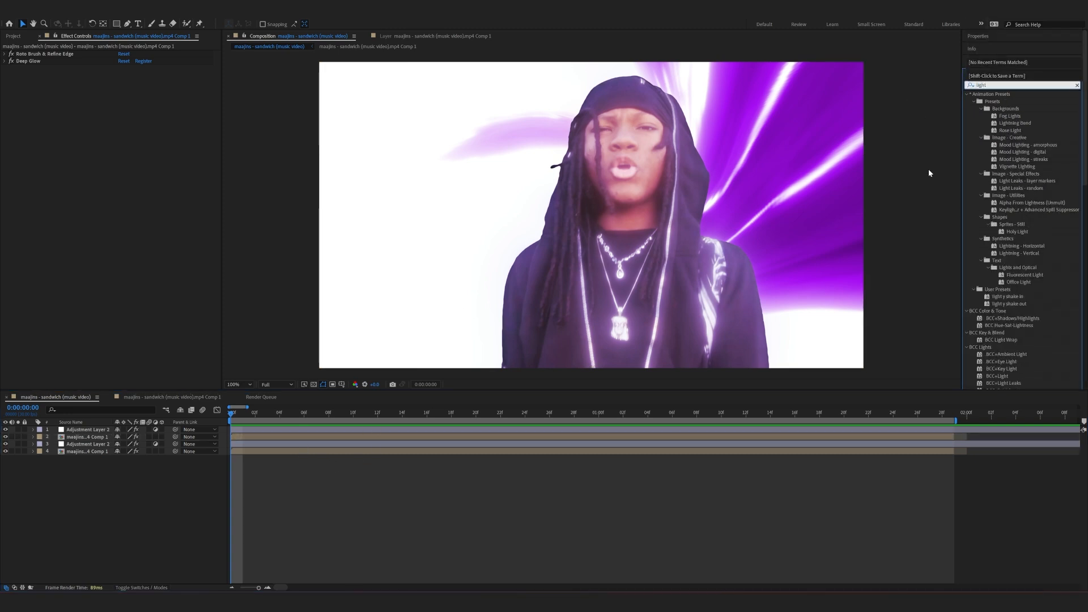
type(" wrap")
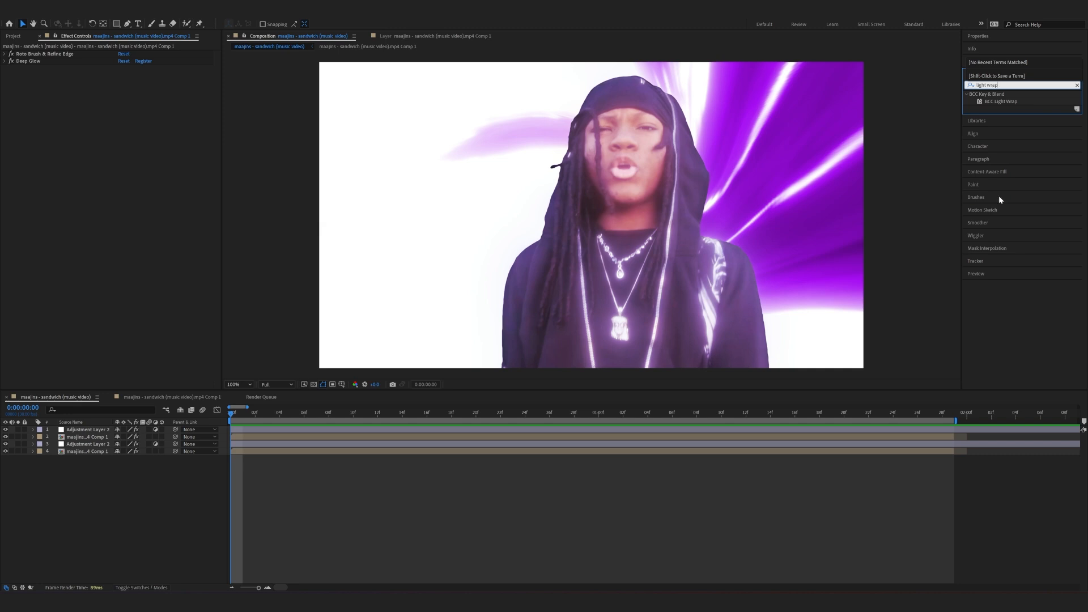
left_click(999, 103)
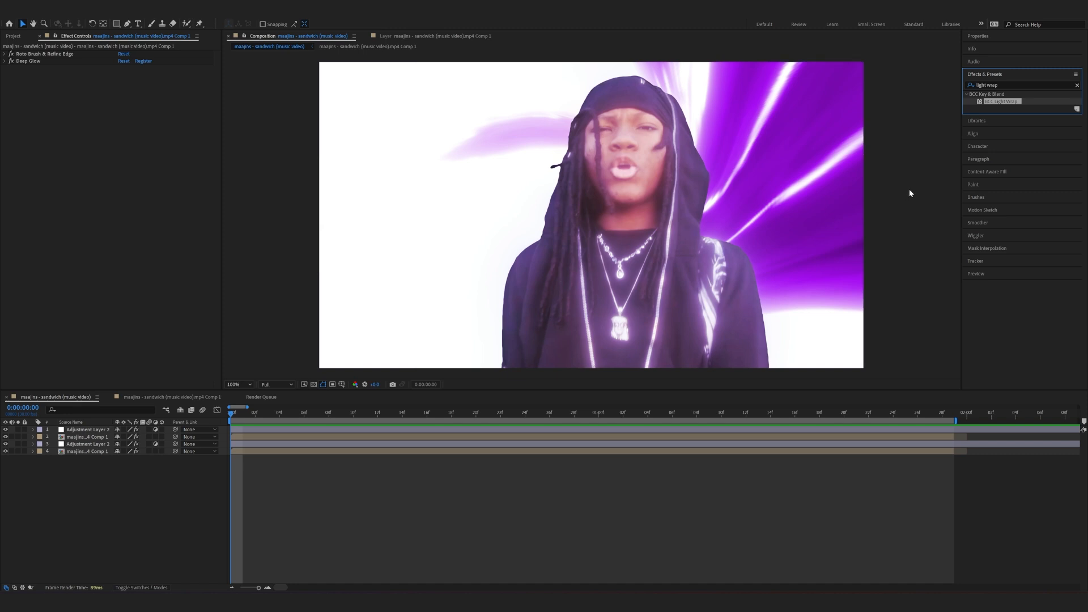
Pre-compose the lower adjustment layer and the background clip together, moving all attributes into a new composition with the default name
left_click(258, 447)
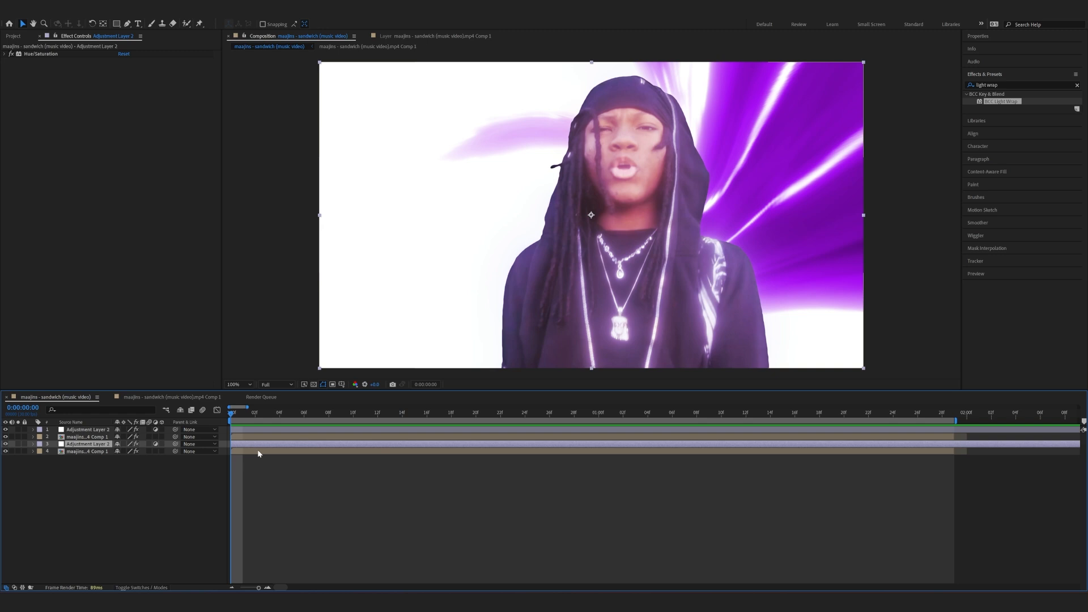
right_click(259, 451)
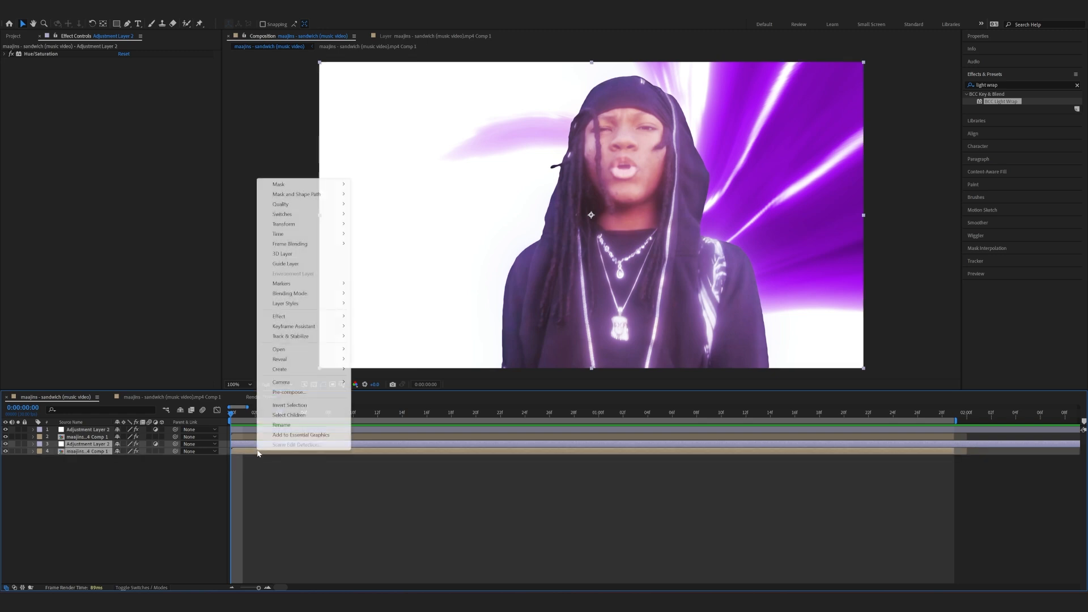
left_click(288, 392)
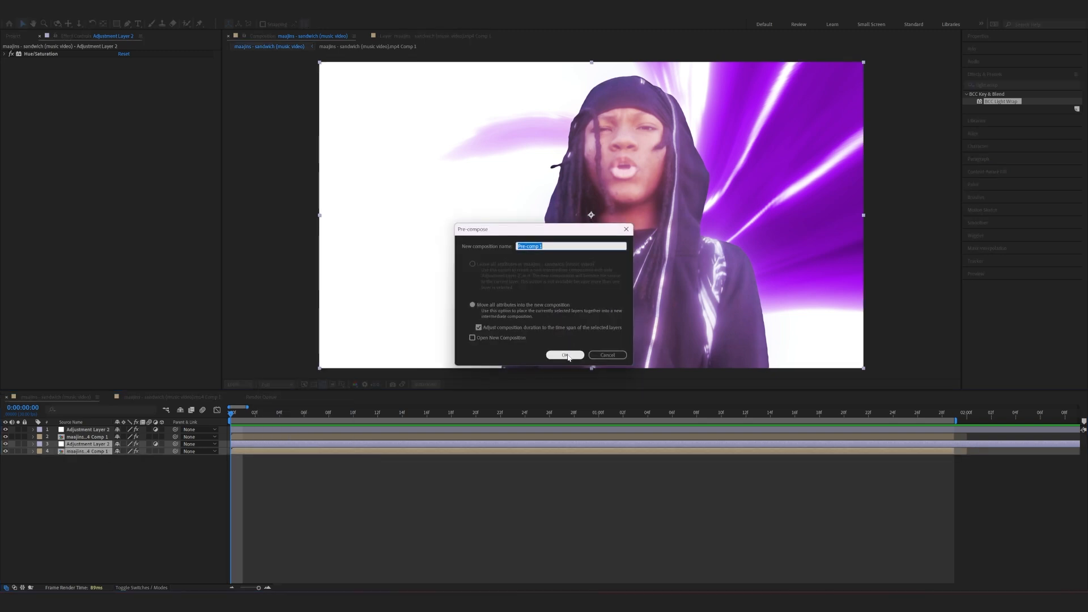
left_click(566, 355)
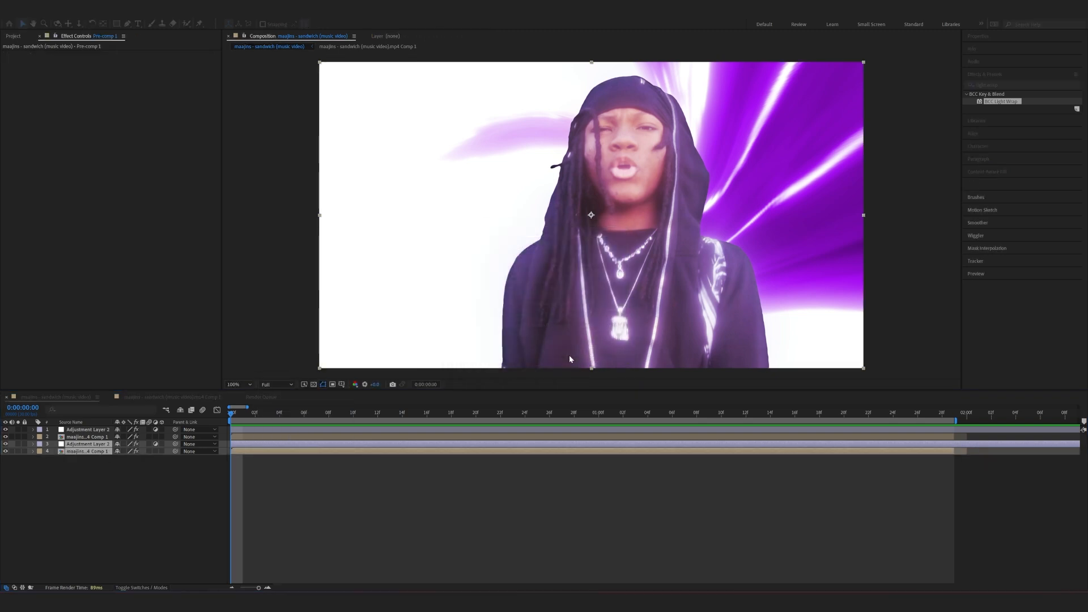
Apply BCC Light Wrap to the performer cutout layer and place it between Roto Brush & Refine Edge and Deep Glow
left_click(89, 438)
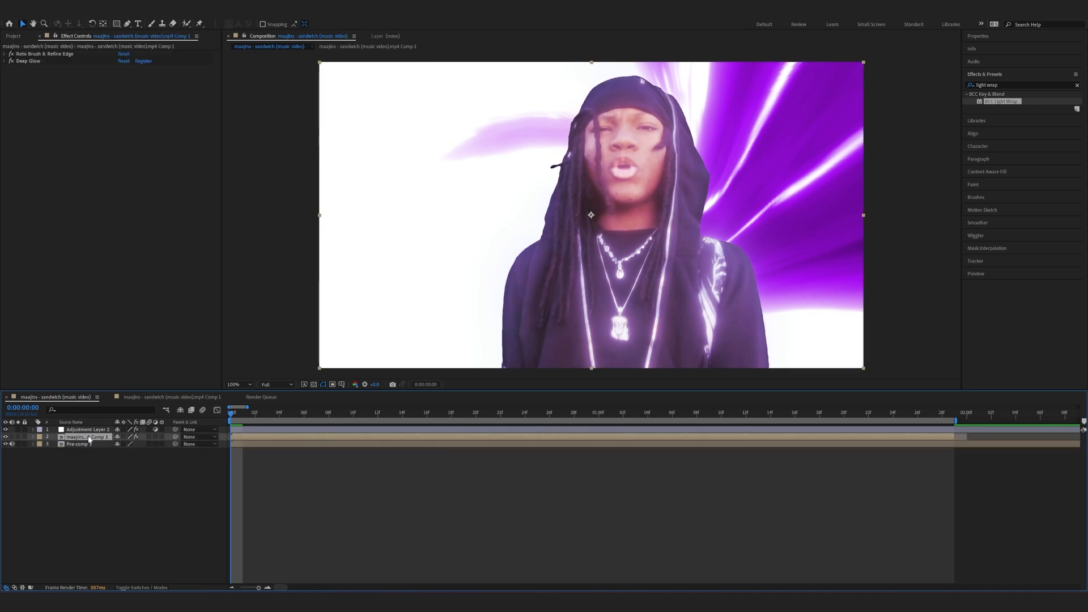
left_click_drag(999, 102, 287, 437)
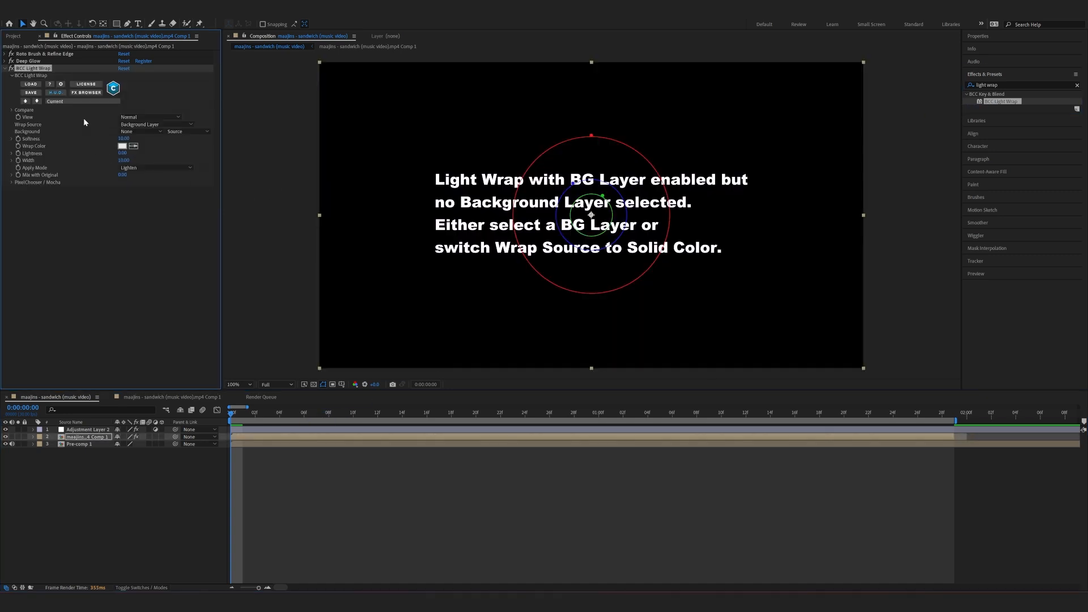
left_click(4, 69)
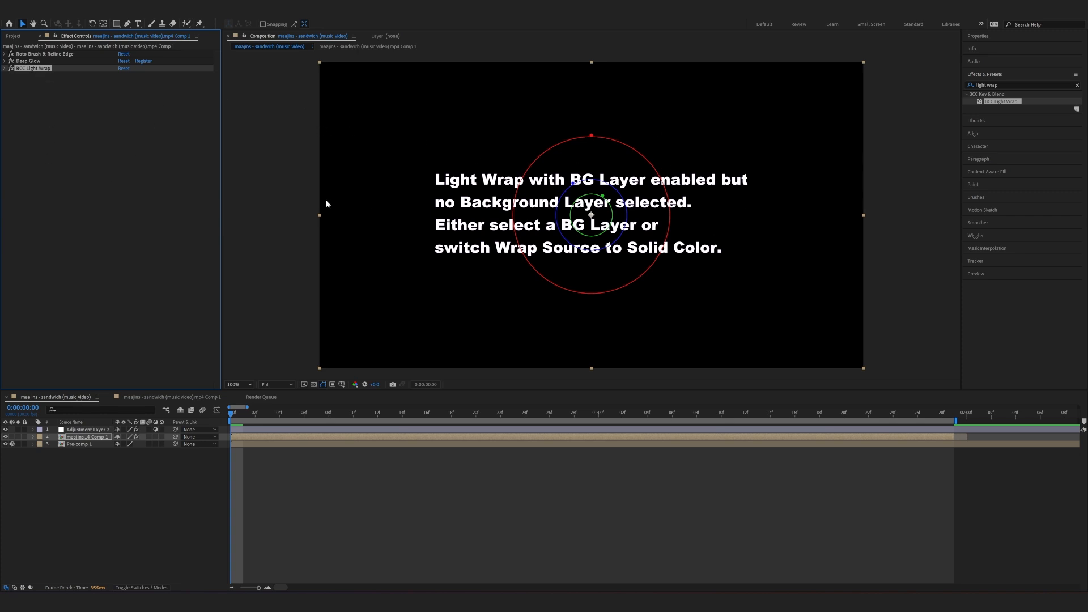
left_click_drag(35, 69, 39, 63)
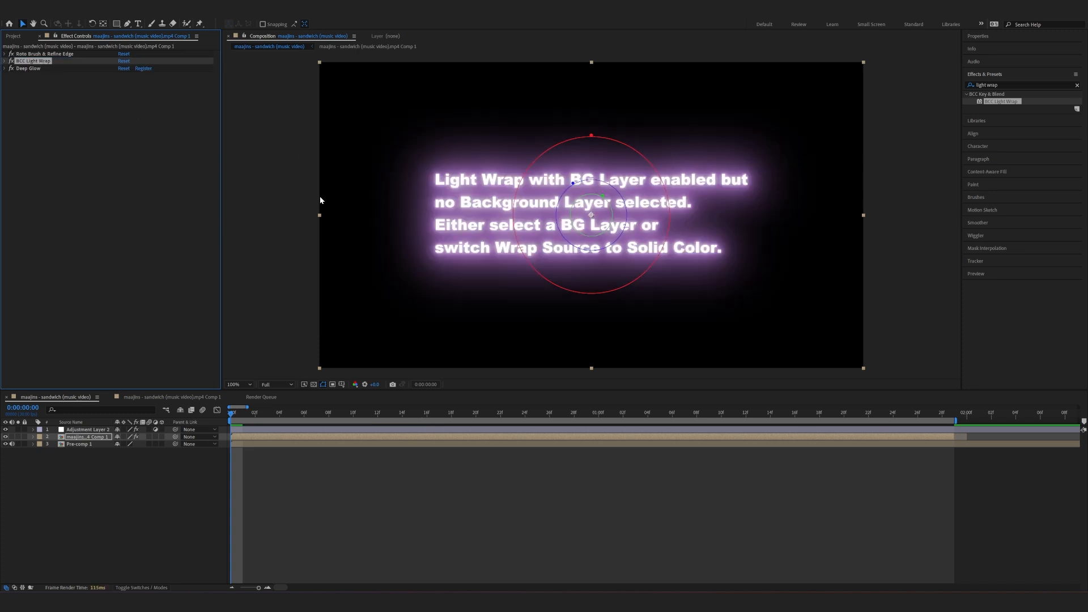
Expand BCC Light Wrap on the performer cutout and choose Pre-comp 1 as its background layer
left_click(5, 61)
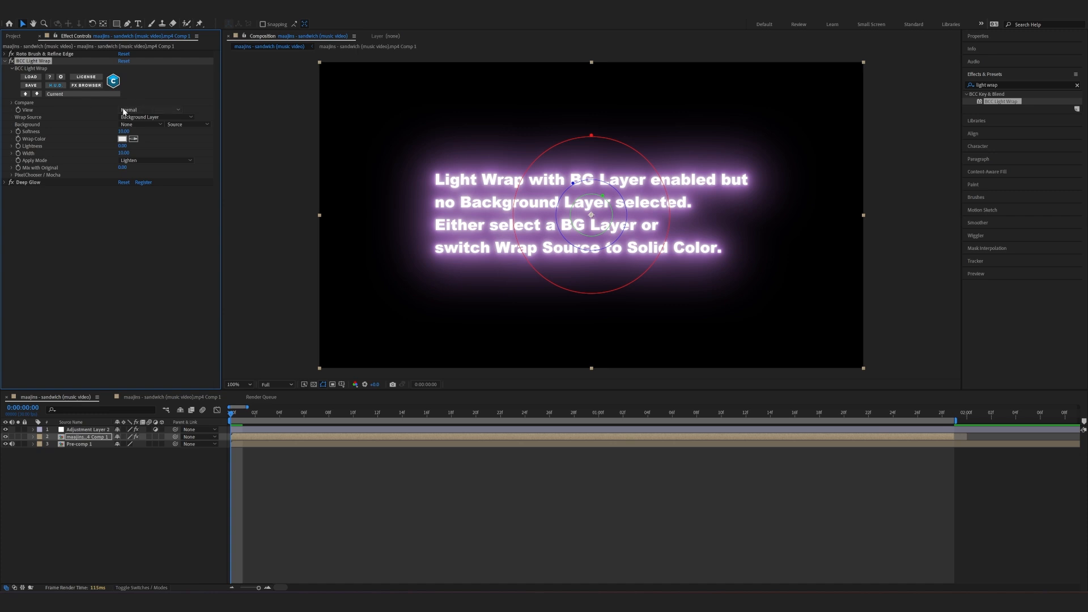
left_click(129, 118)
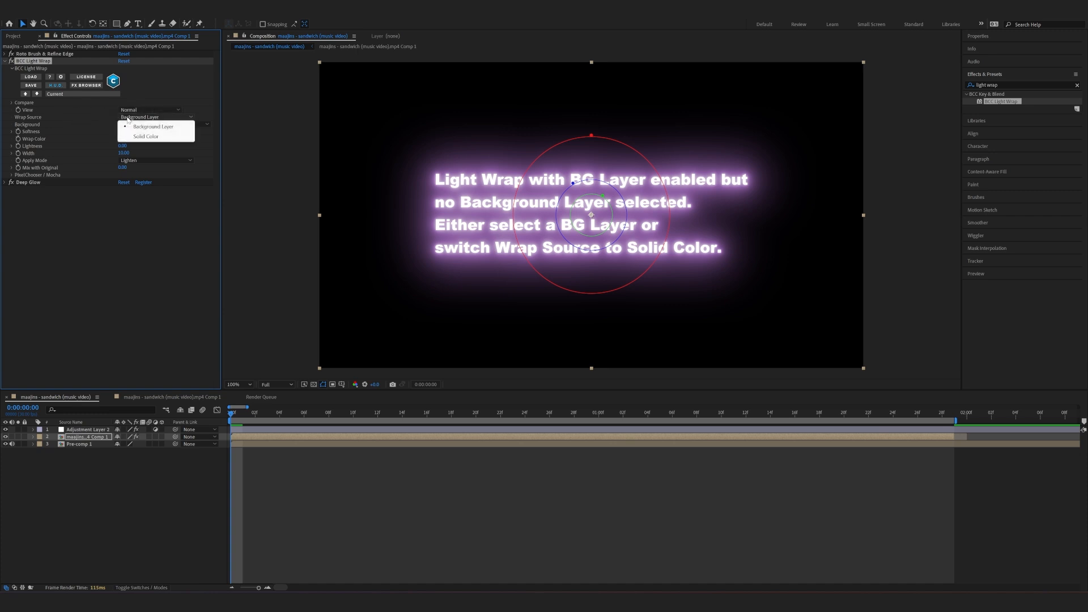
left_click(131, 111)
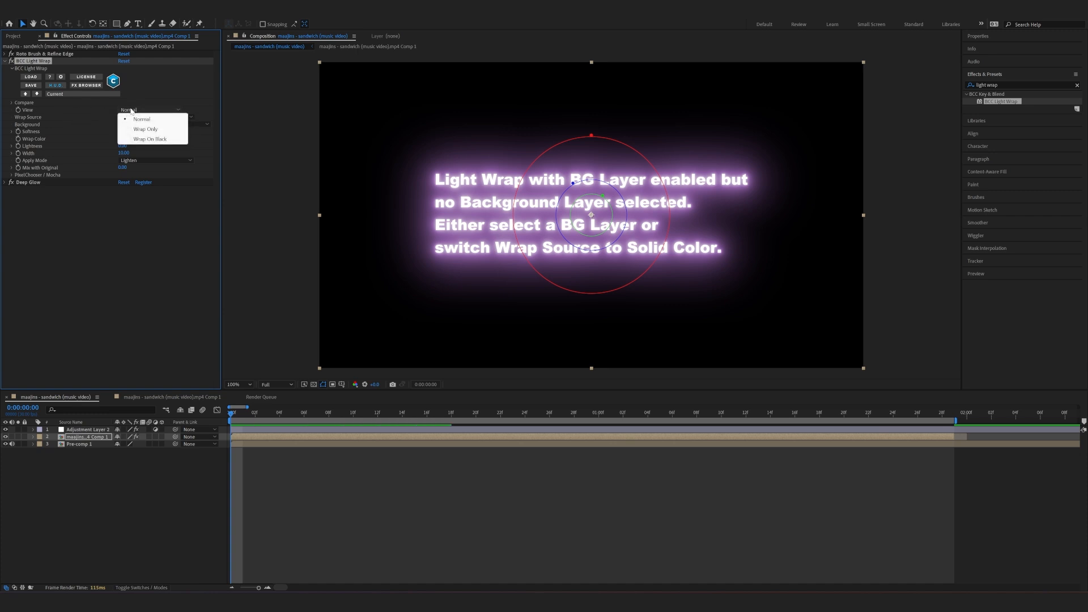
left_click(131, 111)
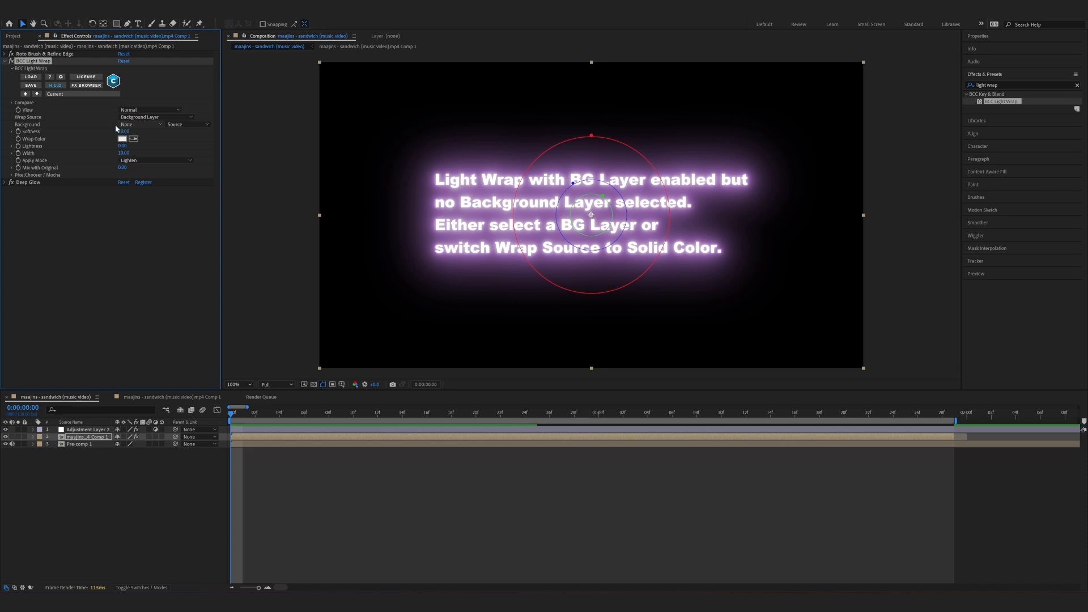
left_click(139, 124)
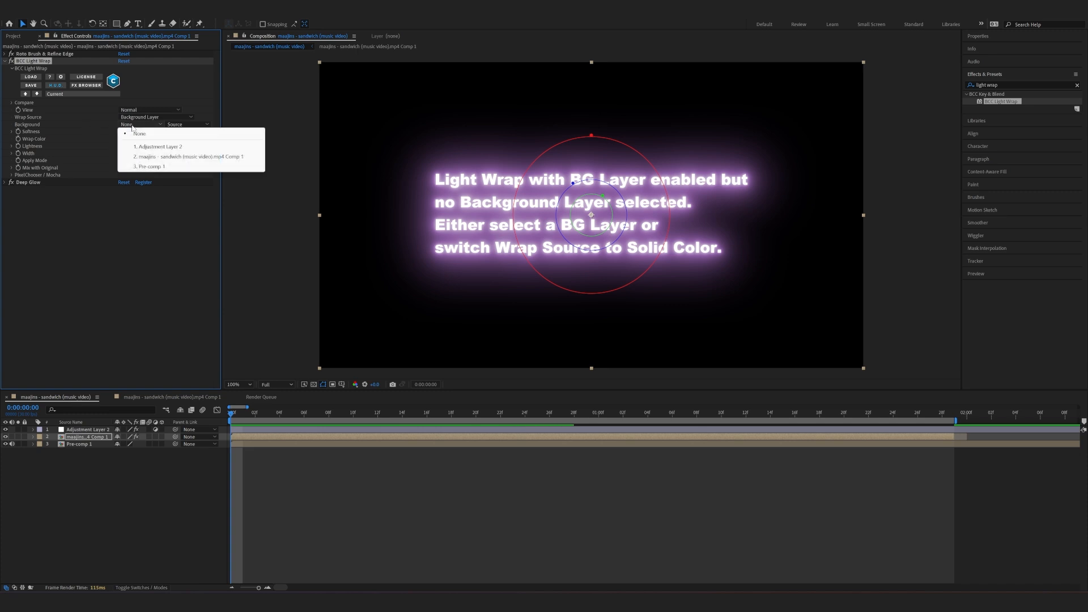
left_click(150, 167)
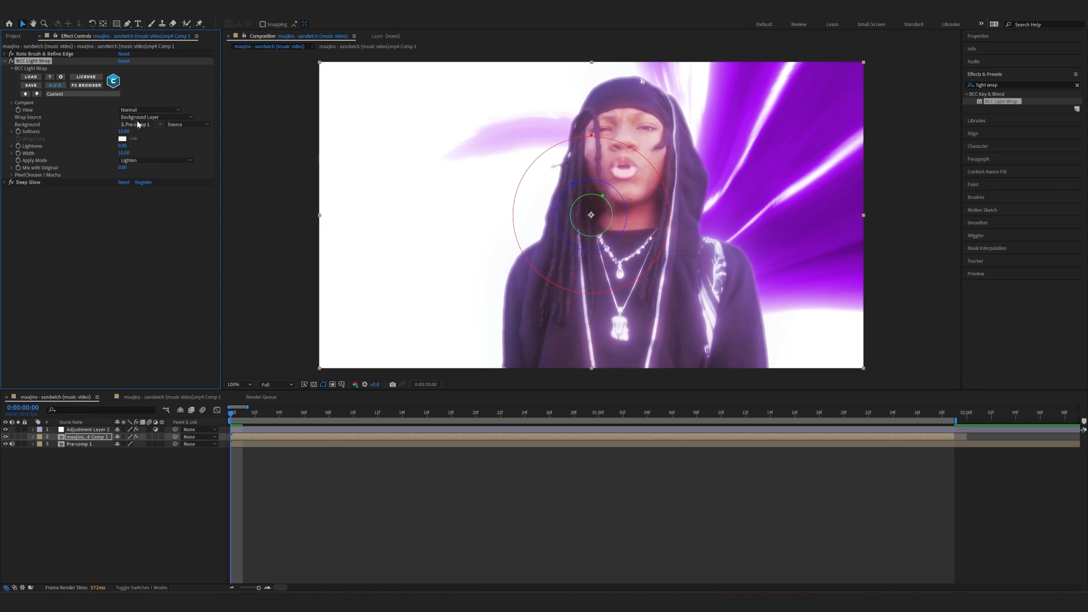
Show the light wrap as Wrap On Black, raise its Width to about 100 and keyframe it on the first frame
left_click(150, 110)
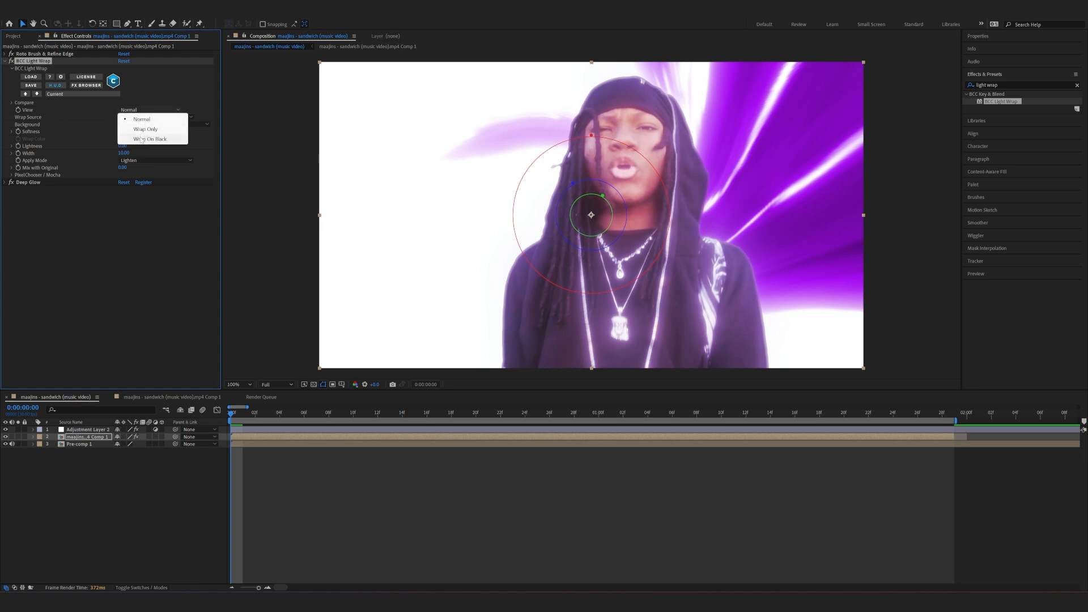
left_click(145, 141)
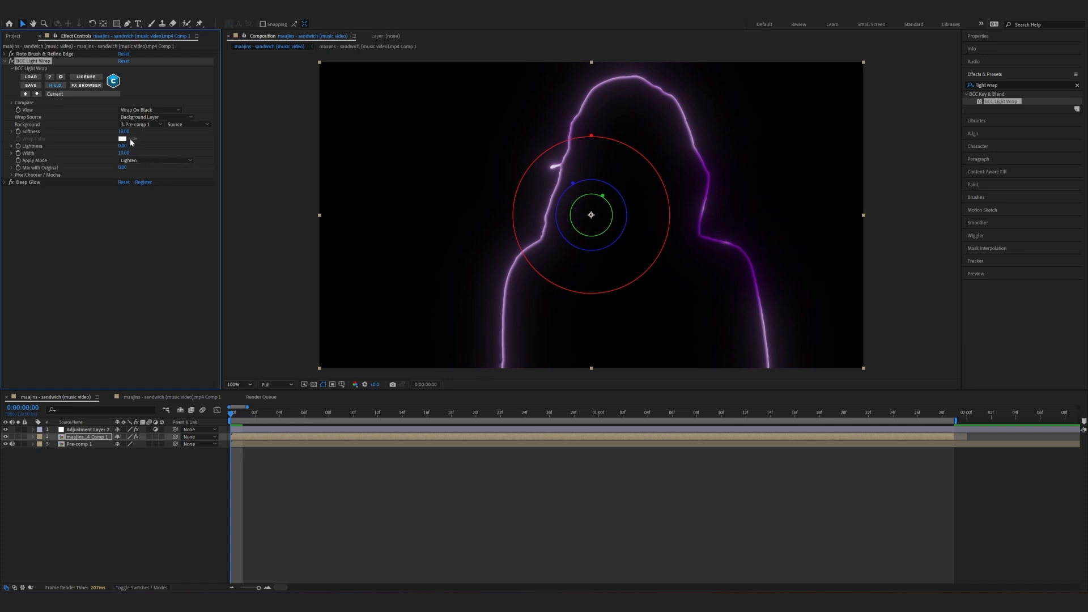
left_click_drag(124, 153, 531, 145)
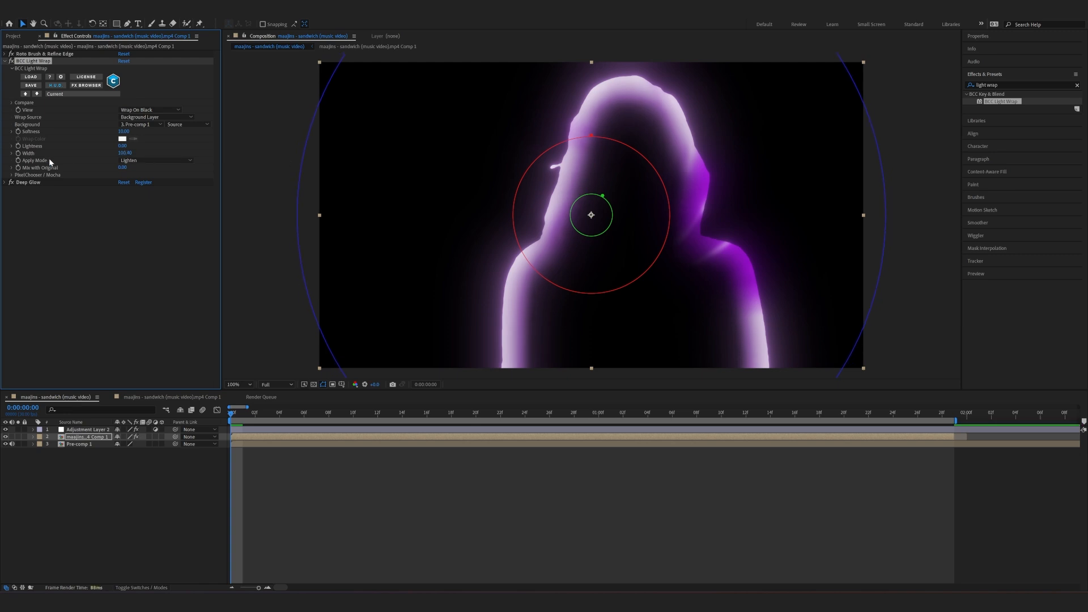
left_click(19, 153)
Set the light wrap's Width to 0 at 0:00:01:28 to animate it down
left_click(942, 415)
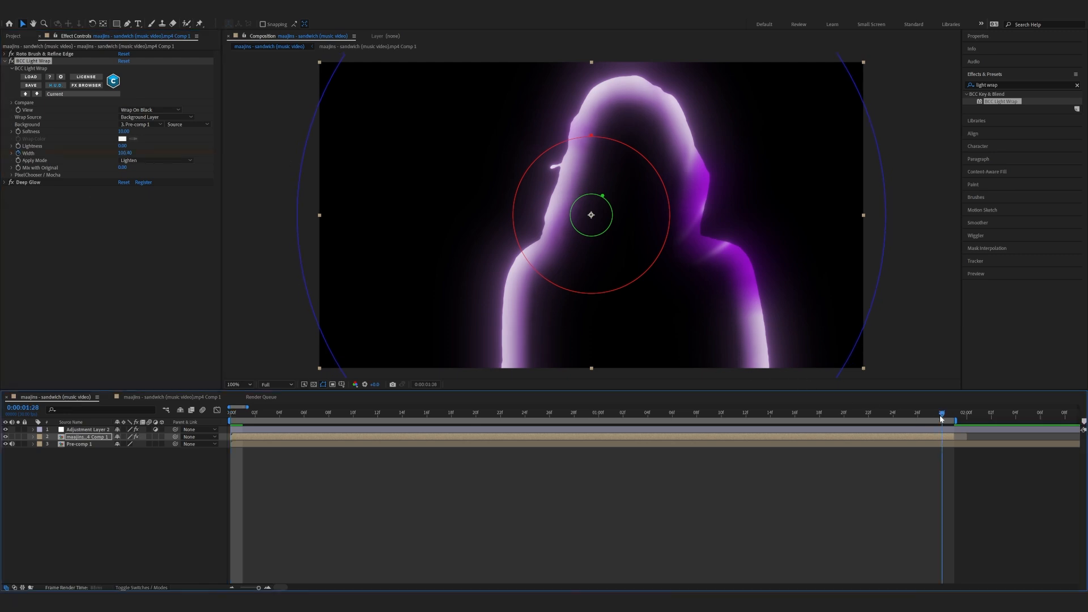
left_click(125, 153)
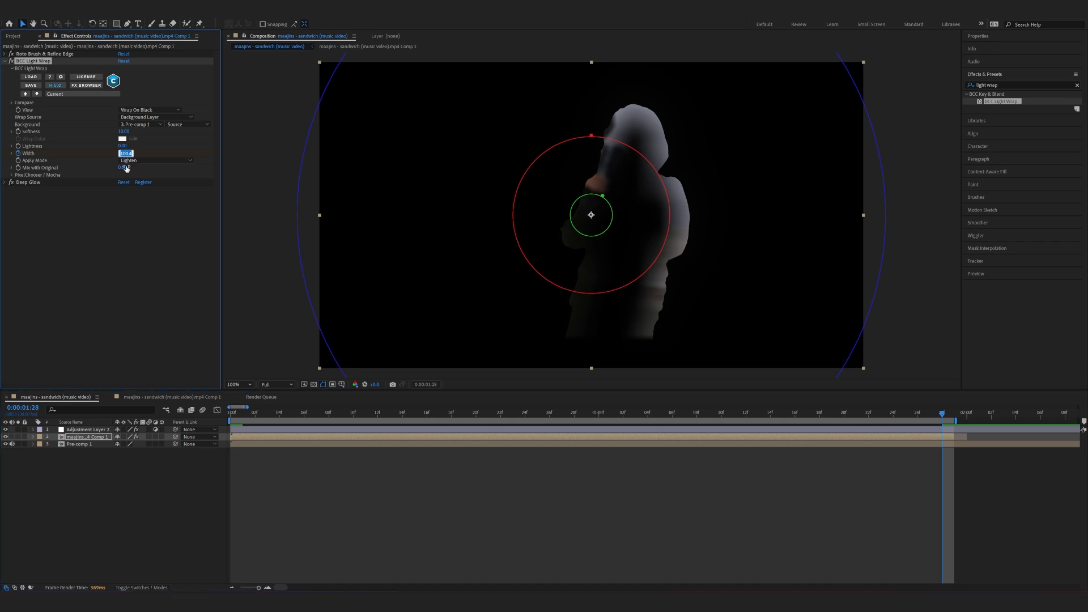
type("0")
key("Return")
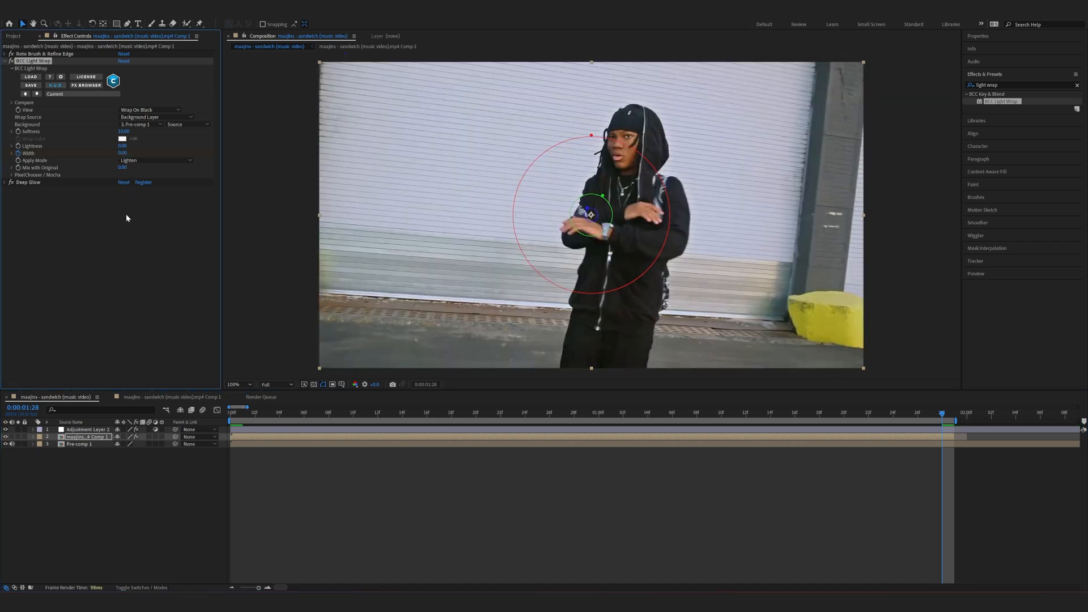
Switch the light wrap's View back to Normal and return to the first frame
left_click(149, 110)
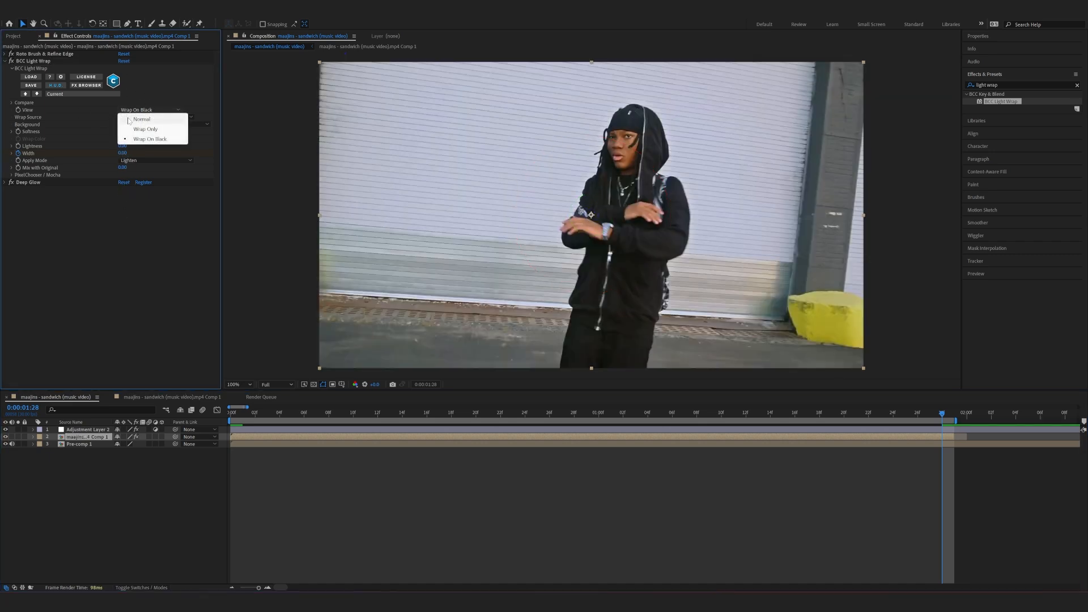
left_click(140, 120)
left_click_drag(292, 413, 229, 409)
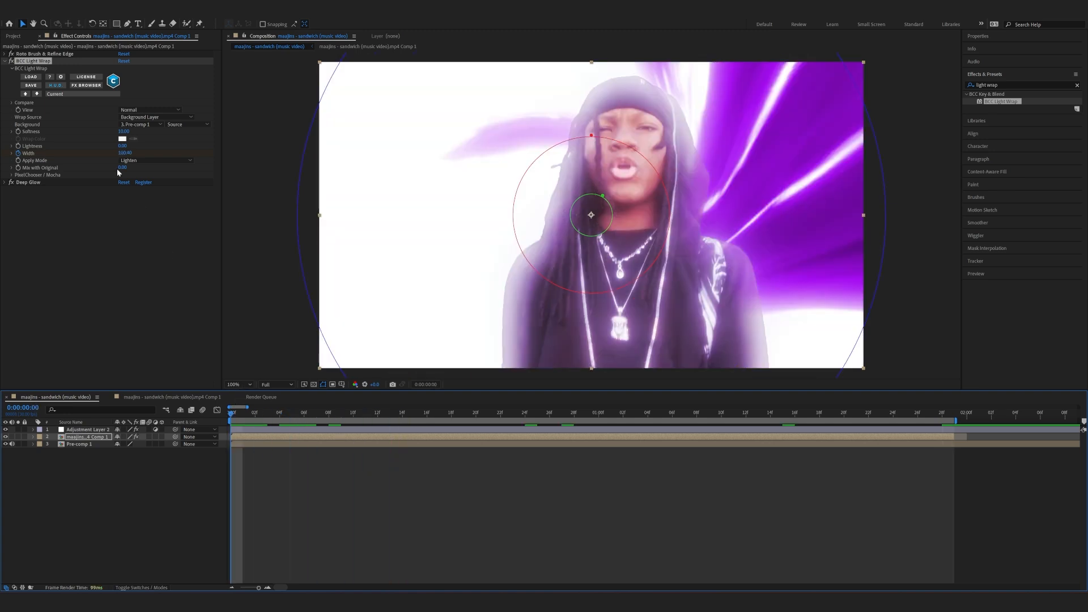
Collapse BCC Light Wrap and toggle the effect off and on to compare the cutout's edges
left_click(5, 61)
left_click(11, 61)
left_click(11, 61)
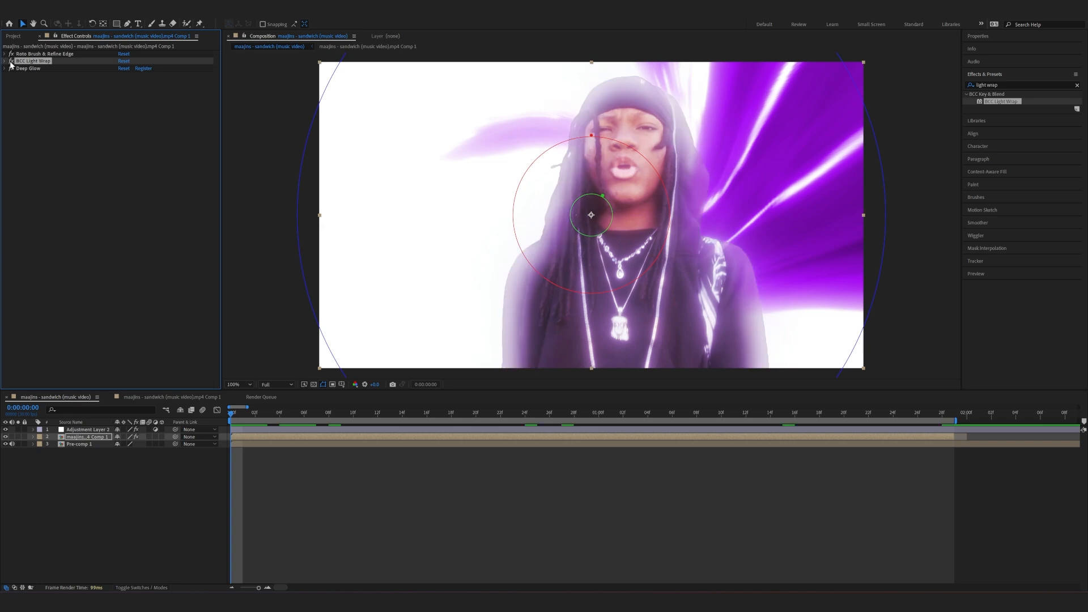
left_click(11, 61)
left_click(12, 61)
left_click(12, 62)
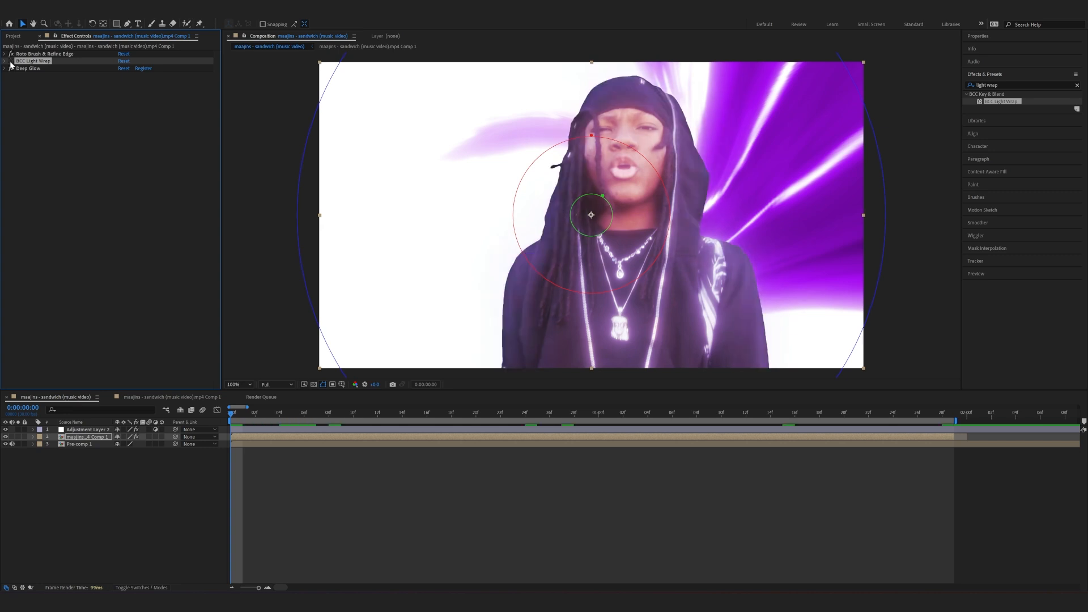
left_click(11, 61)
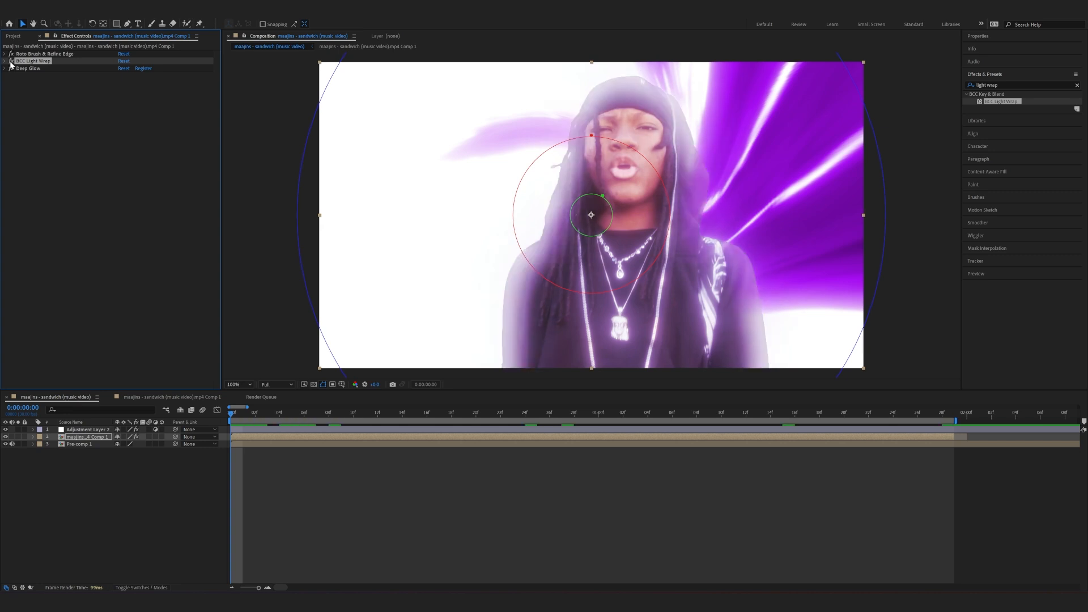
Expand BCC Light Wrap again and raise its Softness to about 62
left_click(5, 61)
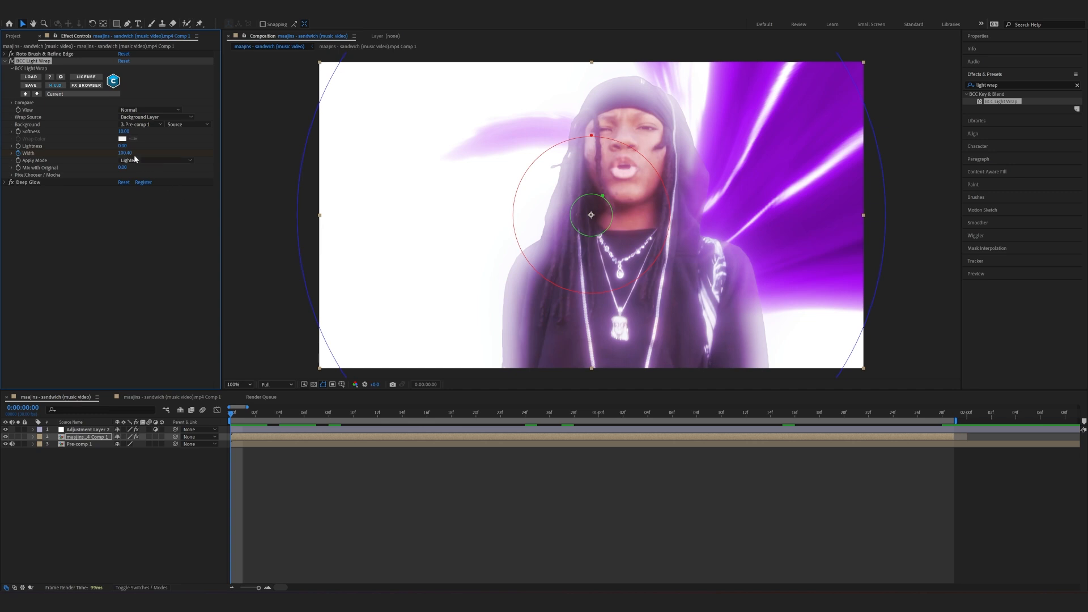
left_click_drag(124, 131, 146, 127)
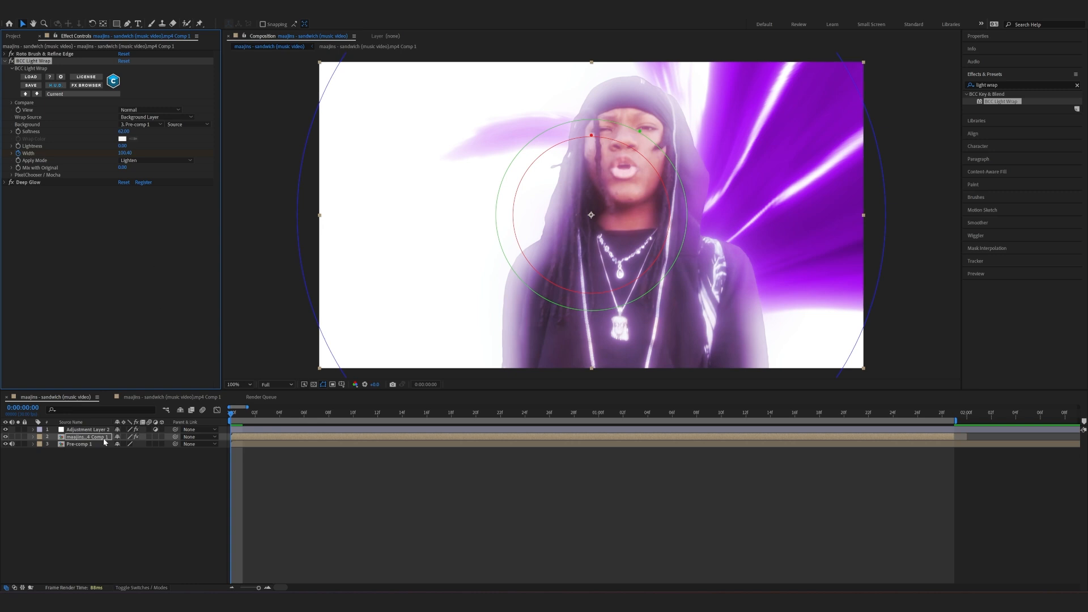
Reveal the light wrap's Width keyframes in the Graph Editor and shape the curve to drop steeply at first, then flatten out
left_click(33, 437)
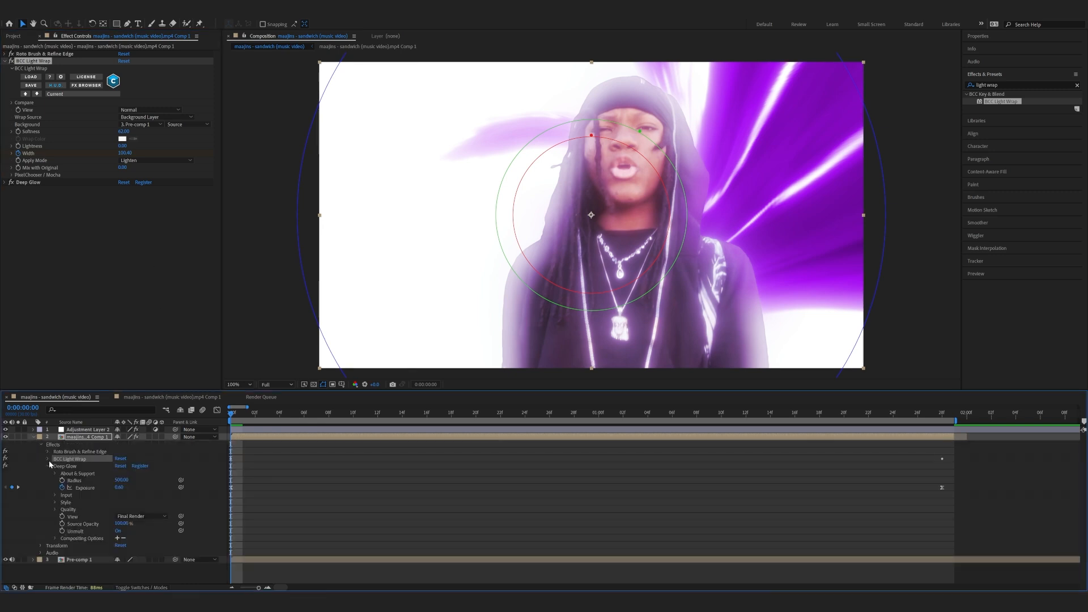
left_click(48, 460)
scroll(48, 455, "down", 2)
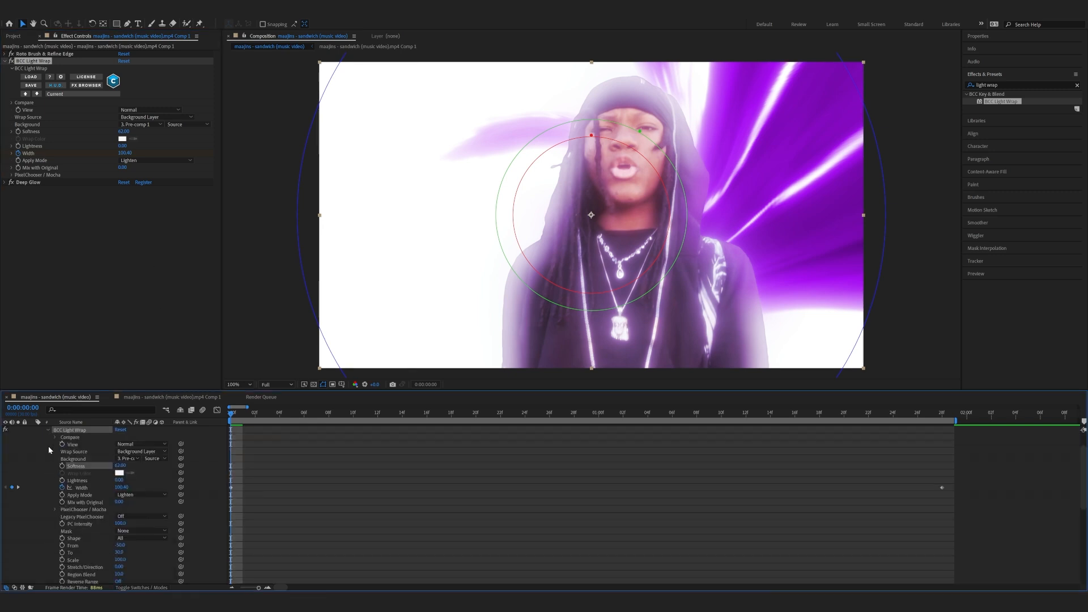
left_click(82, 487)
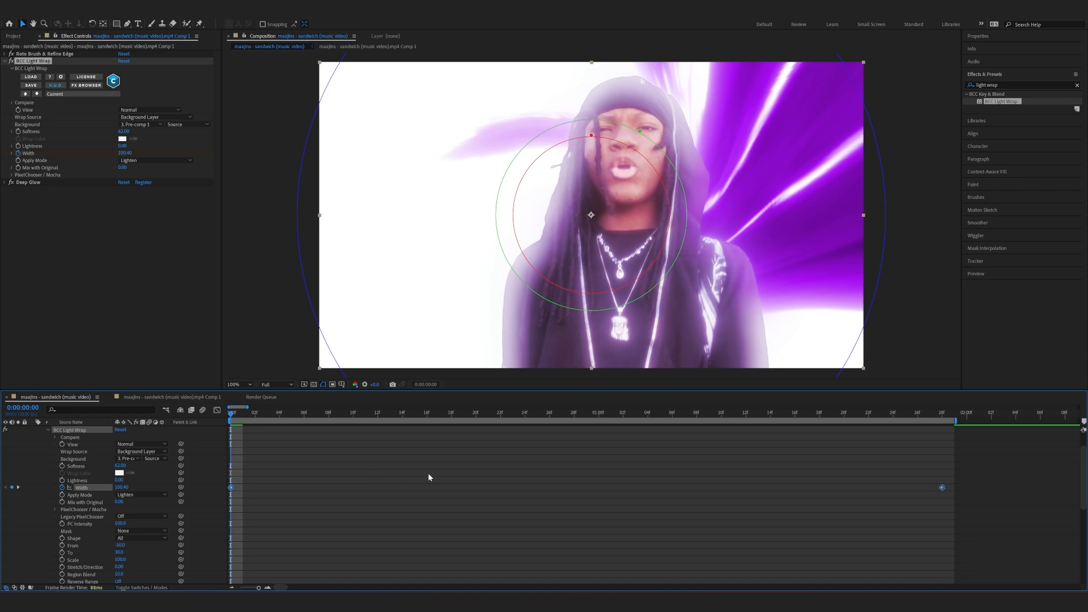
left_click(217, 409)
left_click_drag(262, 484, 221, 429)
left_click_drag(465, 435, 293, 512)
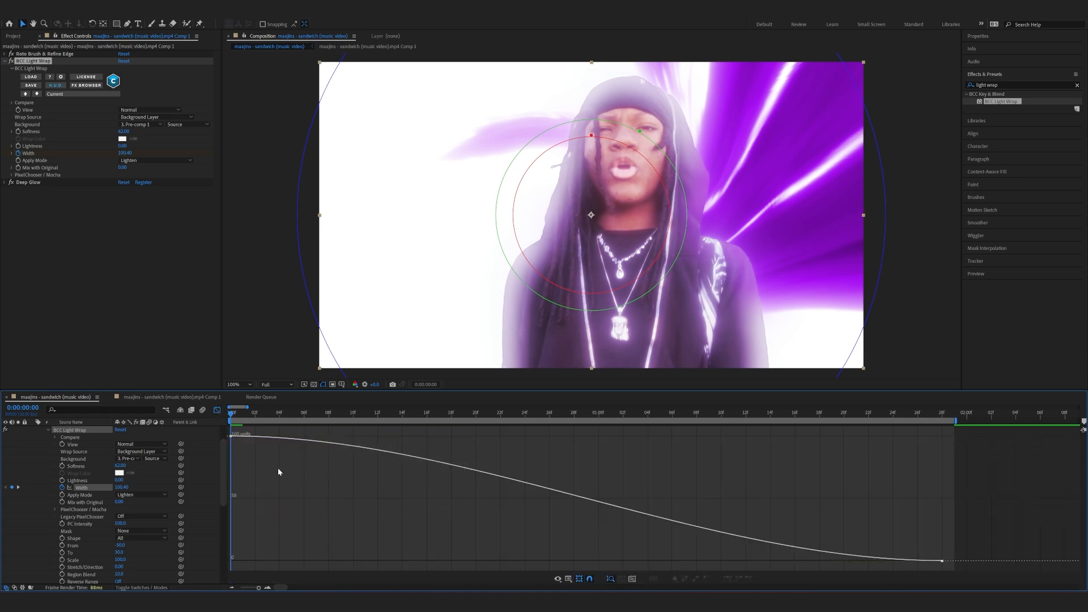
left_click_drag(244, 472, 224, 429)
left_click_drag(467, 437, 243, 539)
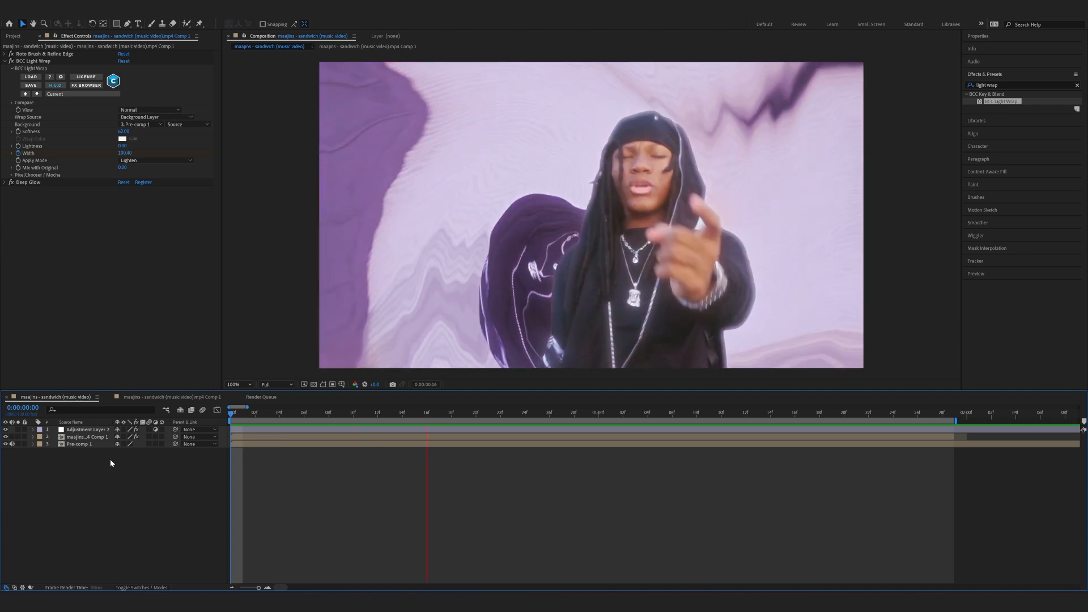
Stop the preview and pre-compose all three layers, moving all attributes into a new composition with the default name
key("space")
left_click_drag(109, 460, 88, 428)
right_click(88, 428)
left_click(125, 369)
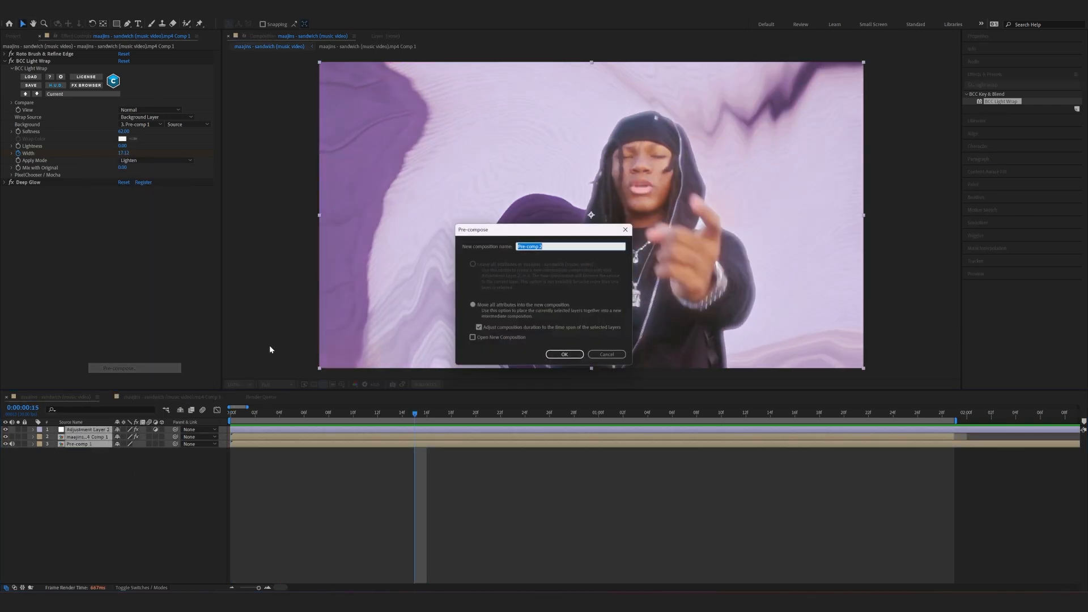
left_click(558, 348)
Return to the first frame, search the effects for "s_shake" and apply S_Shake to the new pre-comp layer
left_click_drag(415, 415, 212, 431)
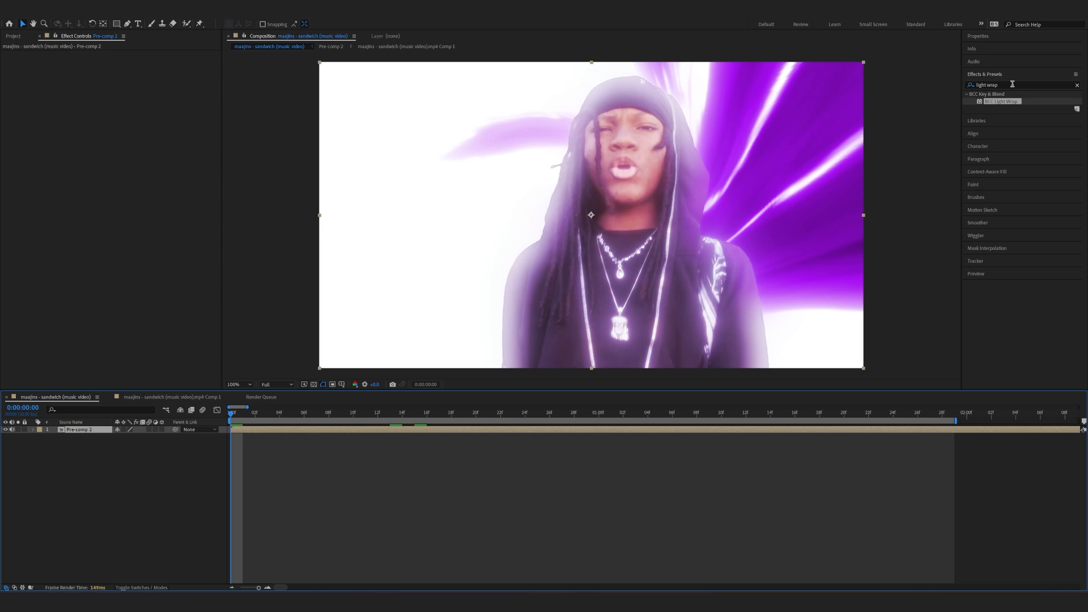
left_click(1012, 84)
type("s_shake")
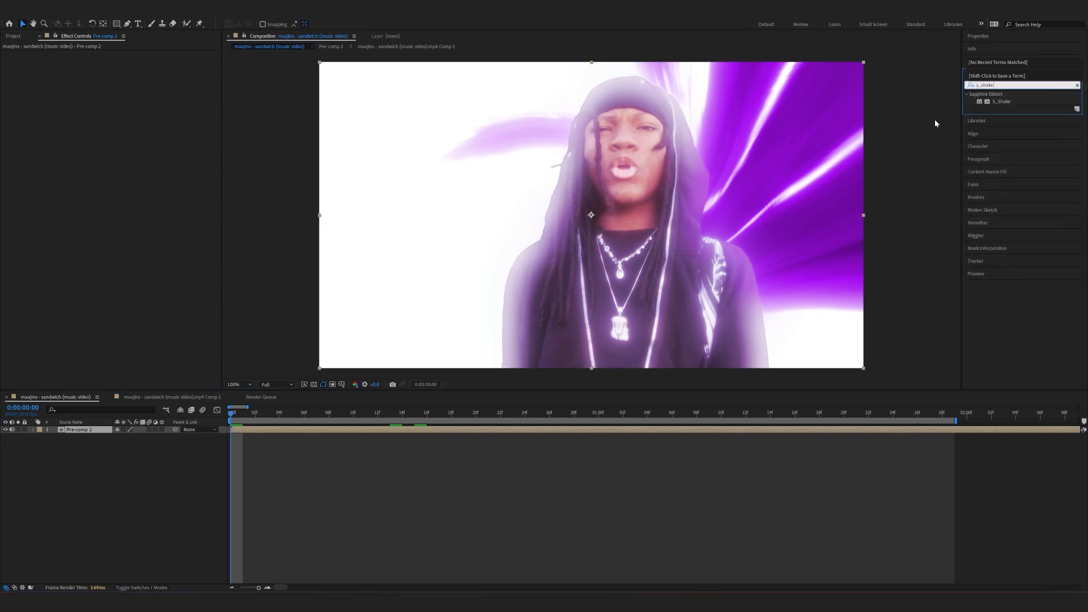
left_click_drag(1015, 102, 383, 434)
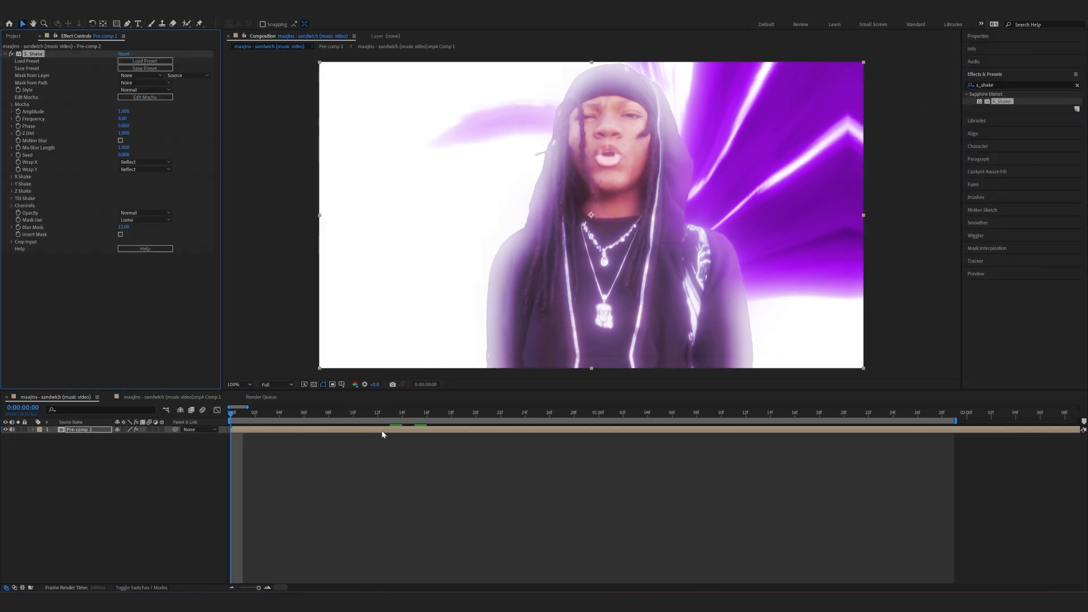
Turn on S_Shake's motion blur and set Amplitude to about 1.9, Frequency to 20 and Tilt Rand Amp to 10
left_click(120, 141)
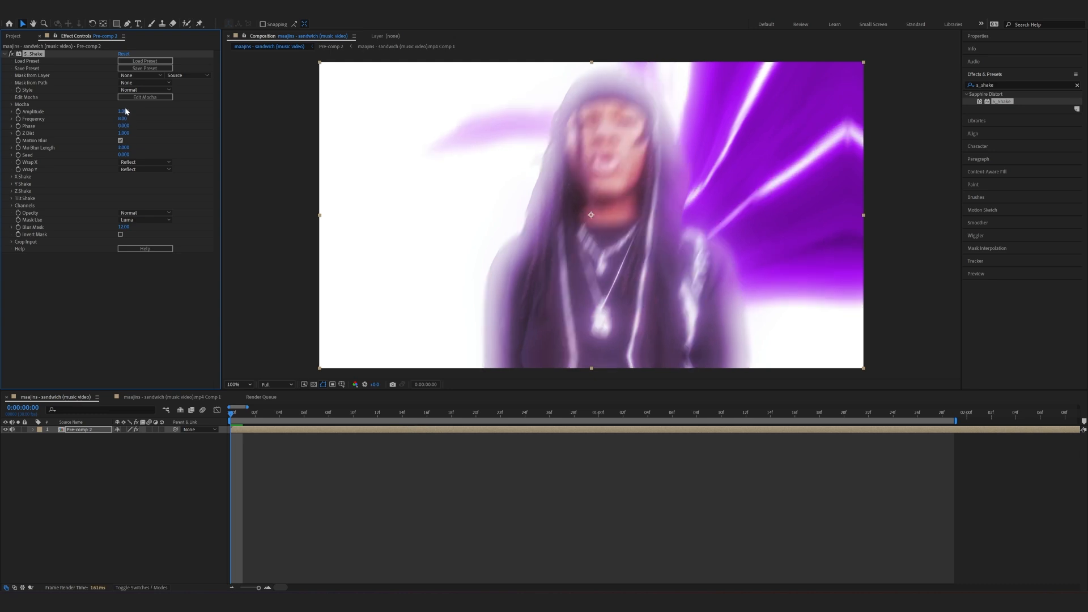
left_click_drag(132, 111, 161, 107)
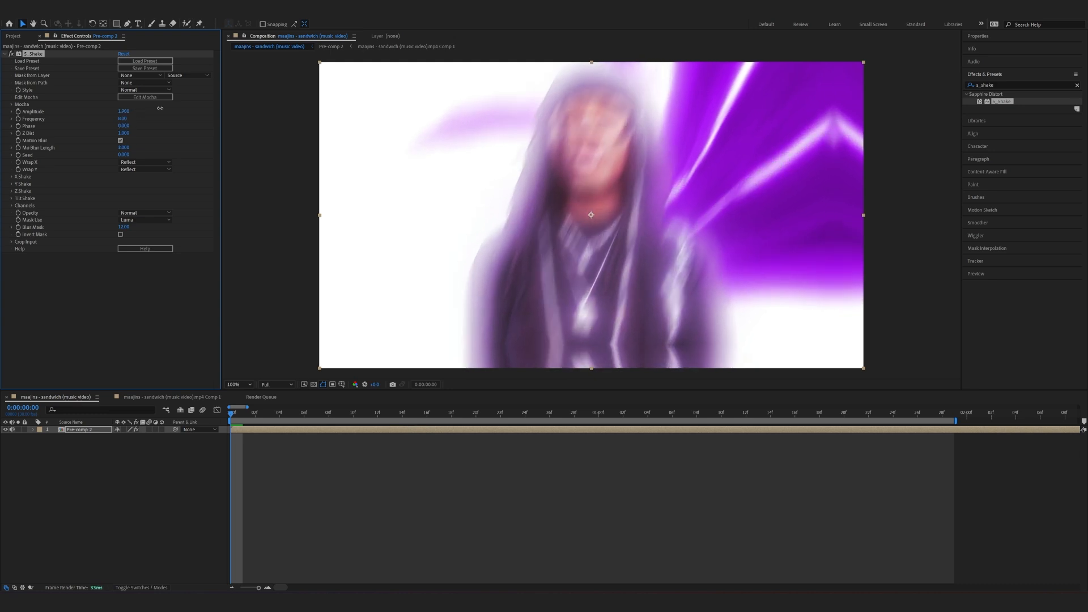
left_click(122, 120)
type("20")
key("Return")
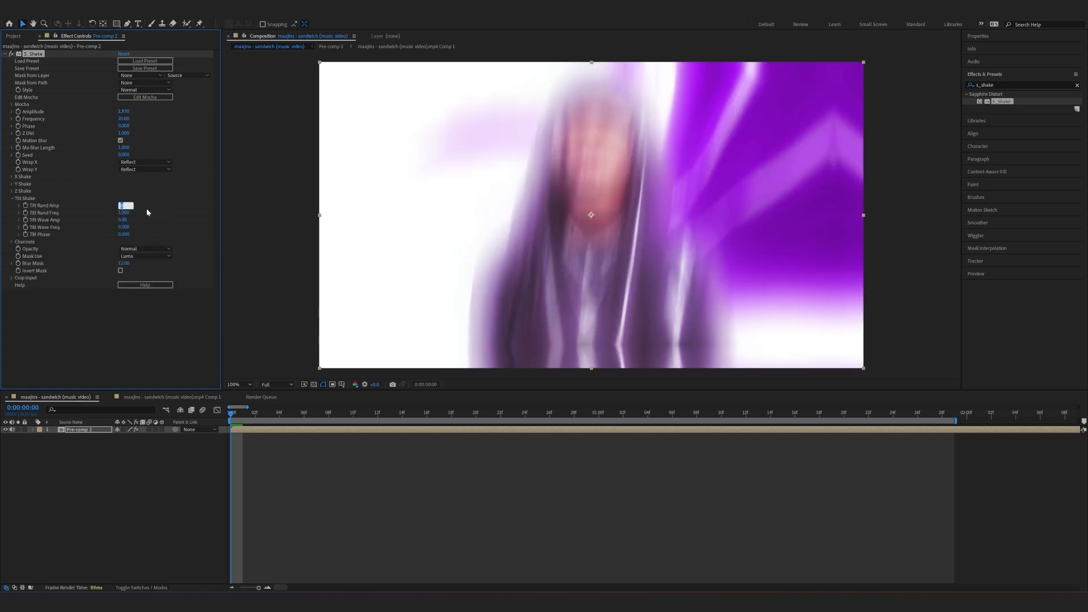
type("10")
key("Return")
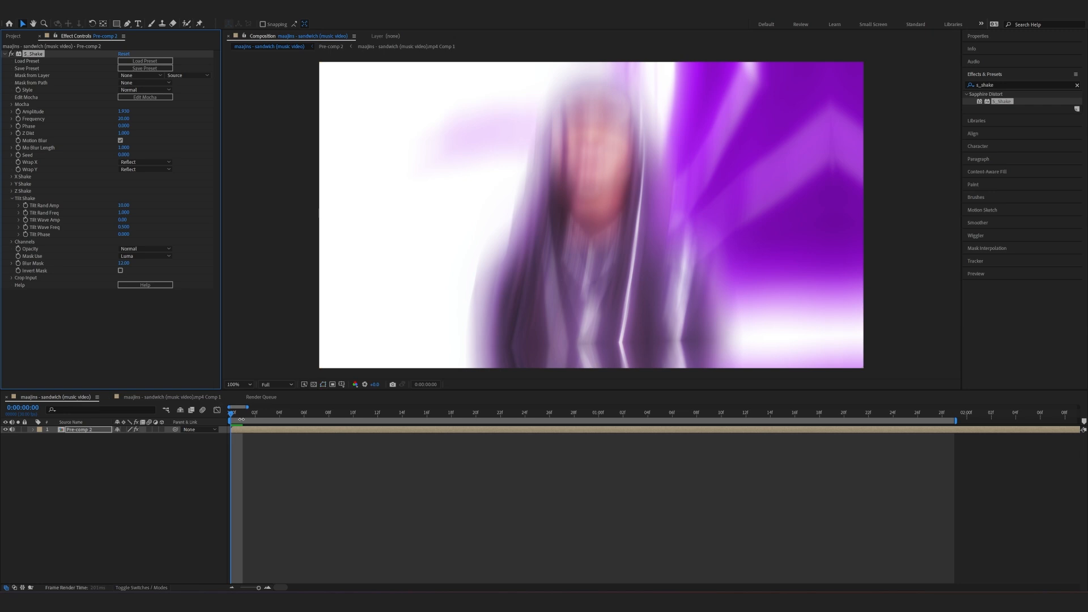
Keyframe S_Shake's Amplitude at the first frame, and set it to 0 at 0:00:01:28
key("space")
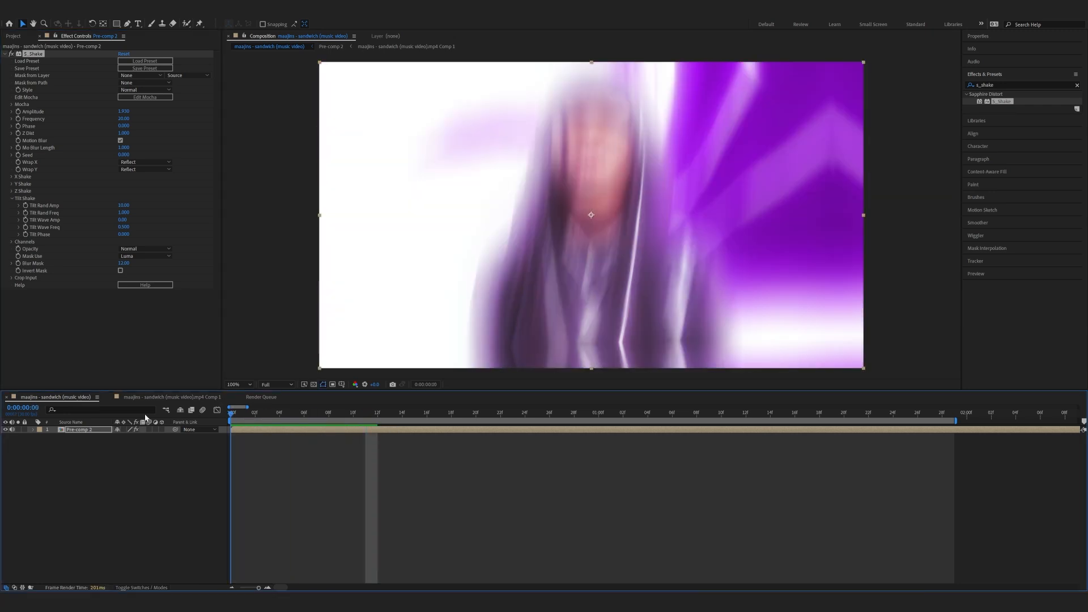
left_click(18, 111)
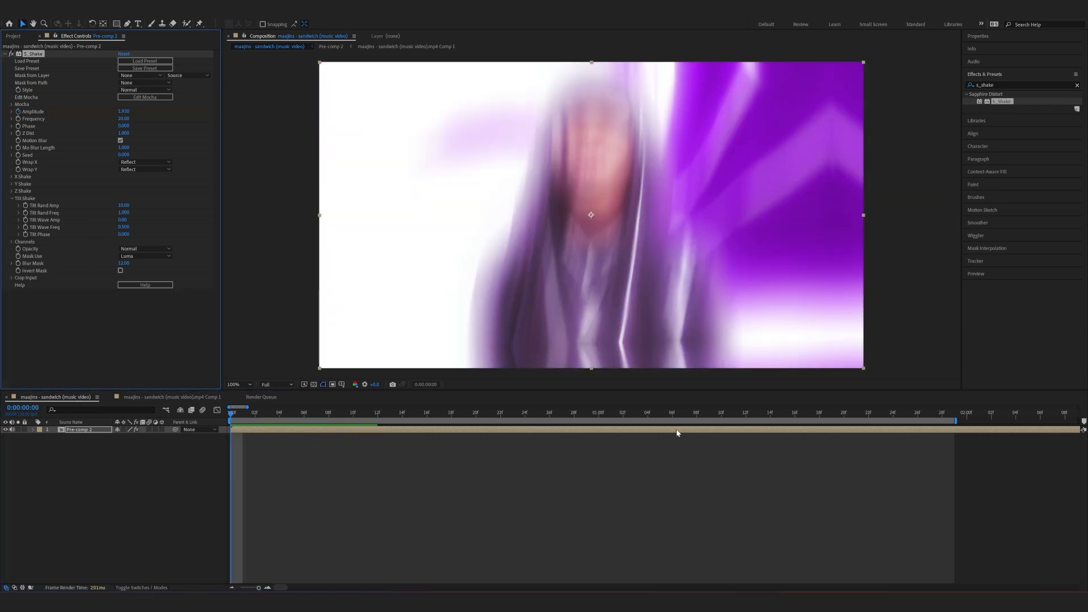
left_click(946, 413)
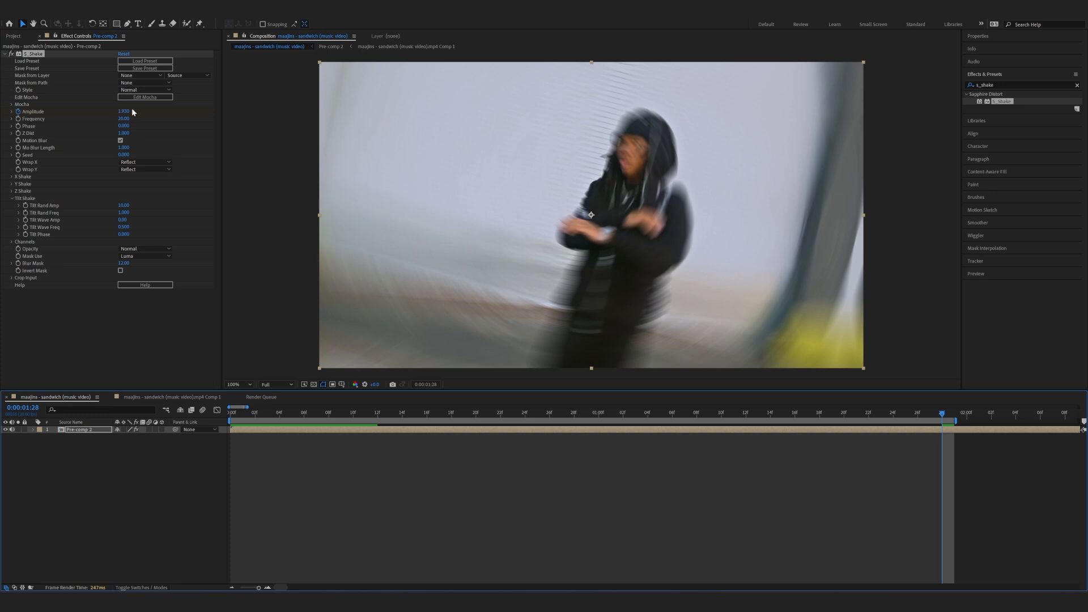
left_click(125, 112)
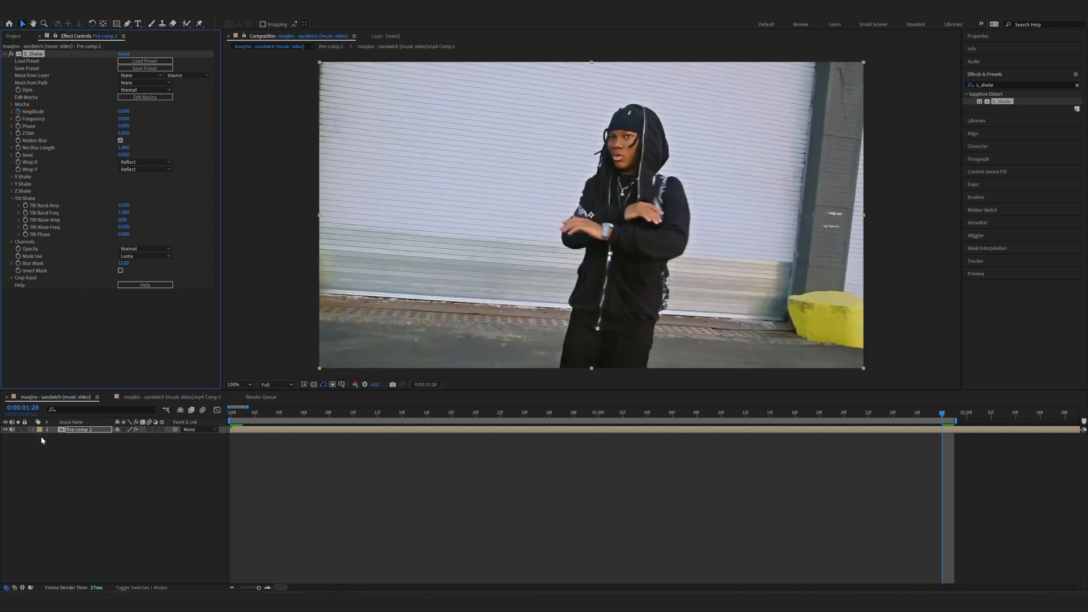
Reveal the shake's Amplitude keyframes in the Graph Editor and shape the curve to drop steeply at first, with a long flat tail
left_click(33, 430)
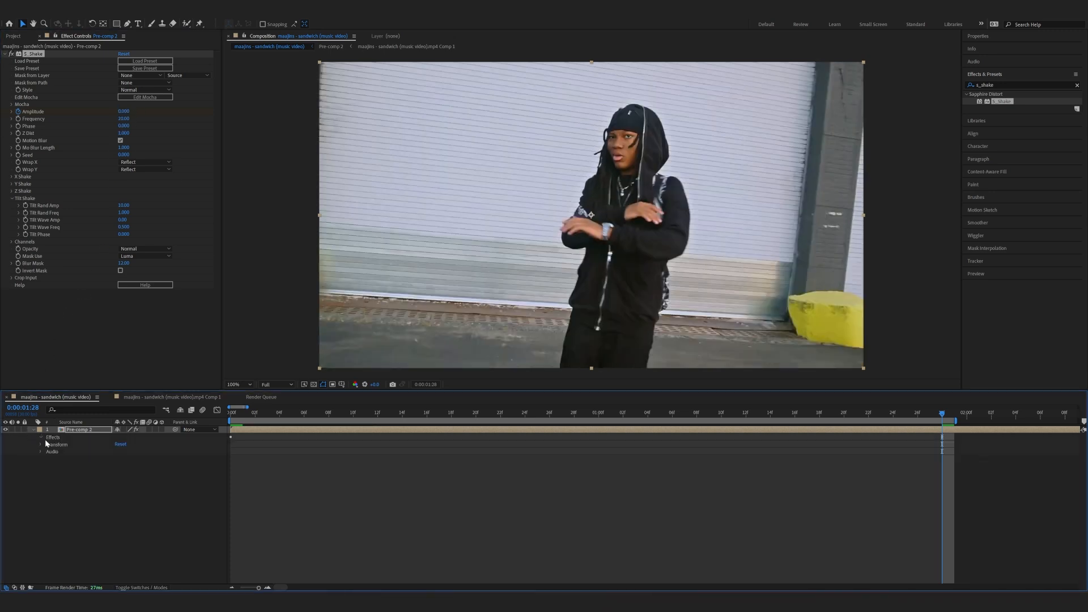
left_click(42, 437)
left_click(49, 445)
scroll(110, 467, "down", 1)
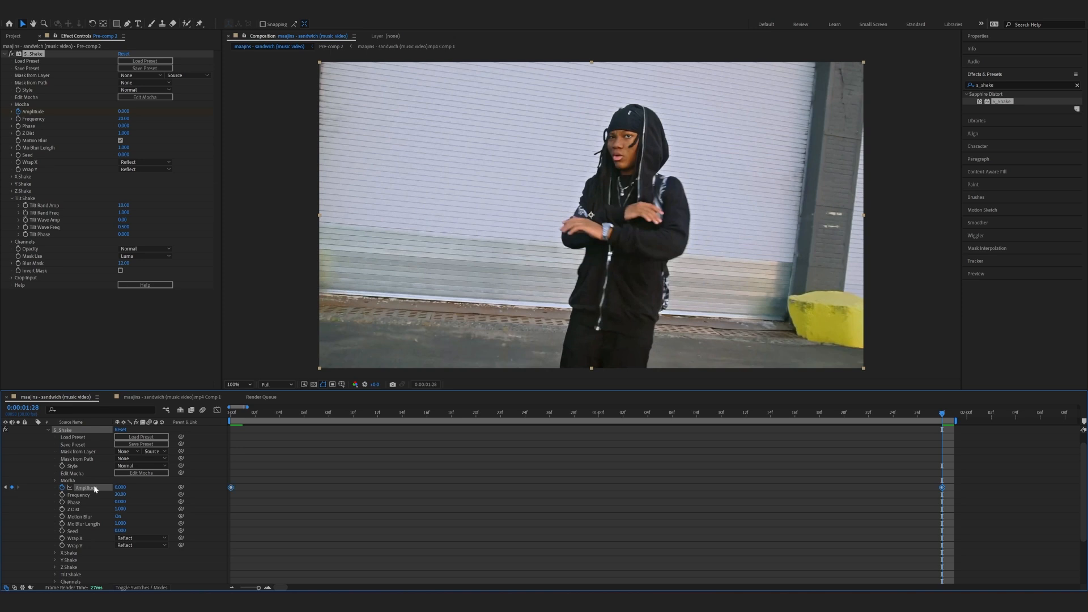
left_click(216, 411)
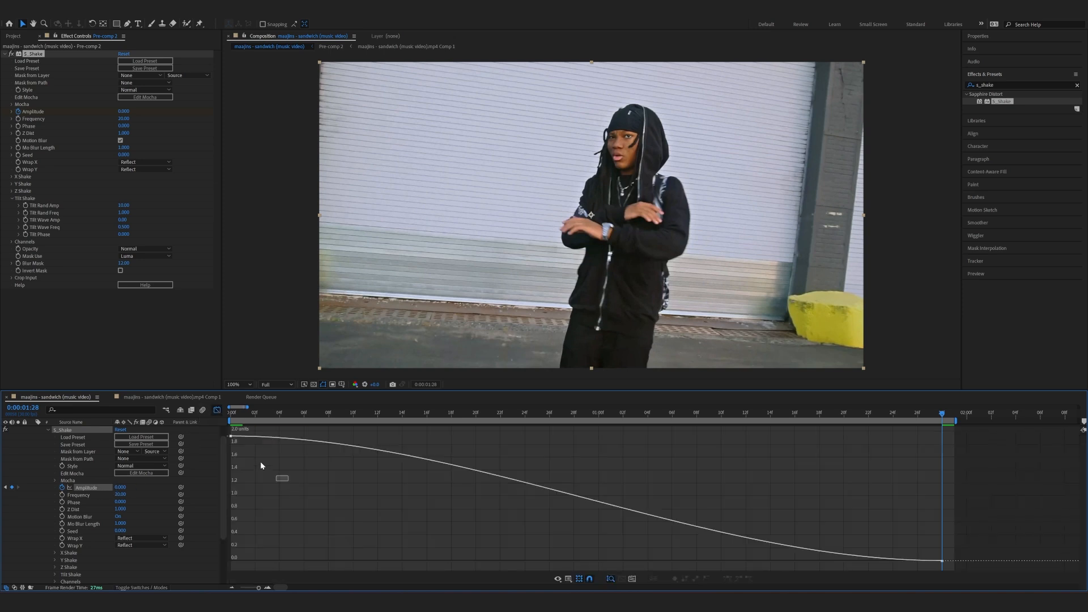
left_click_drag(469, 440, 173, 558)
left_click_drag(704, 562, 217, 548)
key("space")
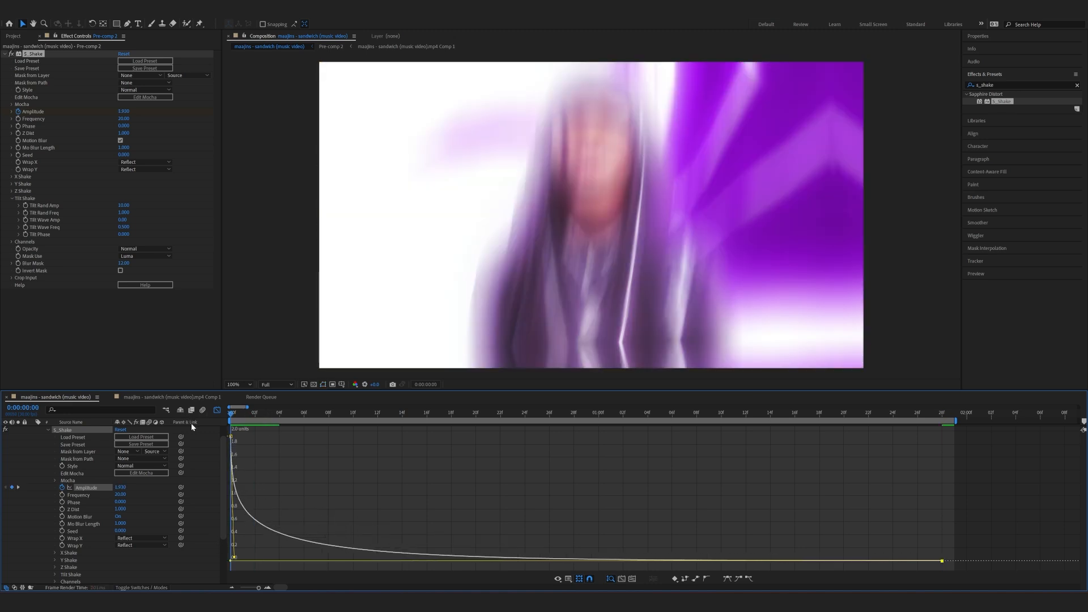
key("space")
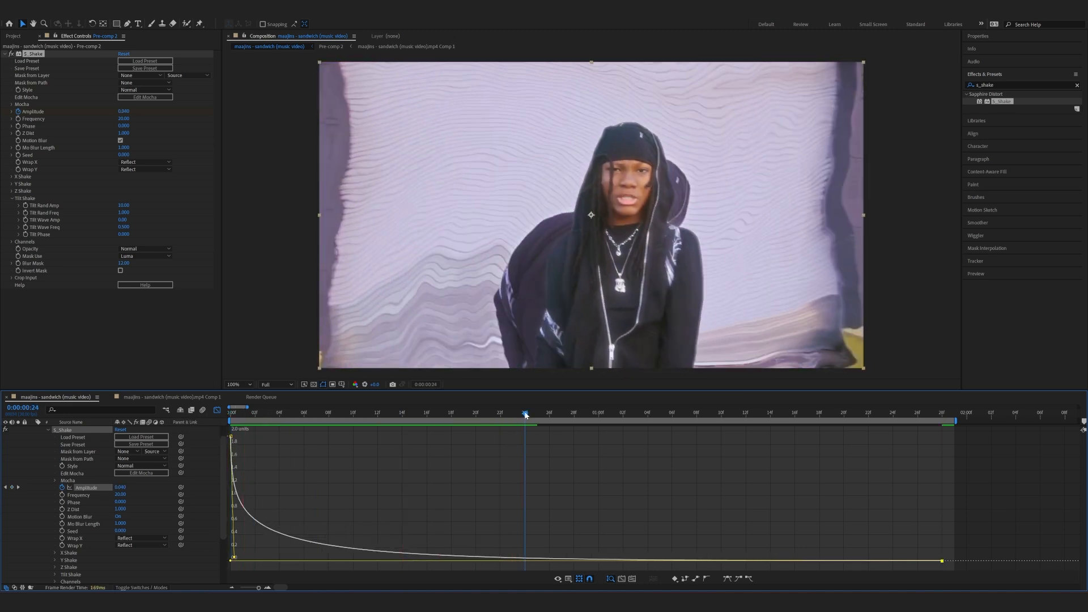
Shorten the end keyframe's handle on the Amplitude curve slightly and preview the fading shake from the first frame
key("Home")
left_click_drag(231, 560, 262, 560)
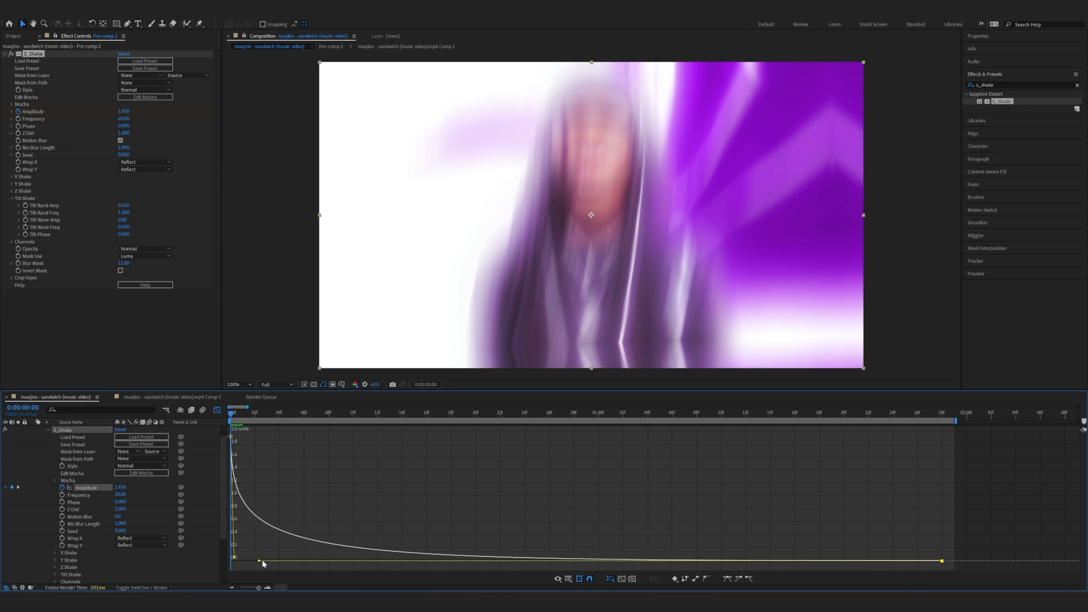
key("space")
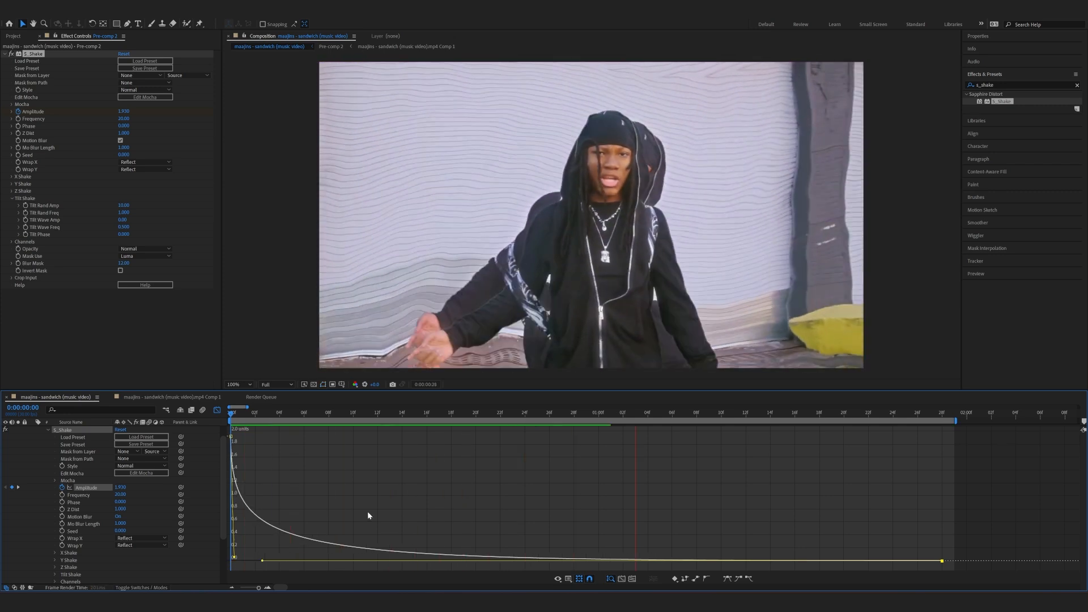
left_click(318, 459)
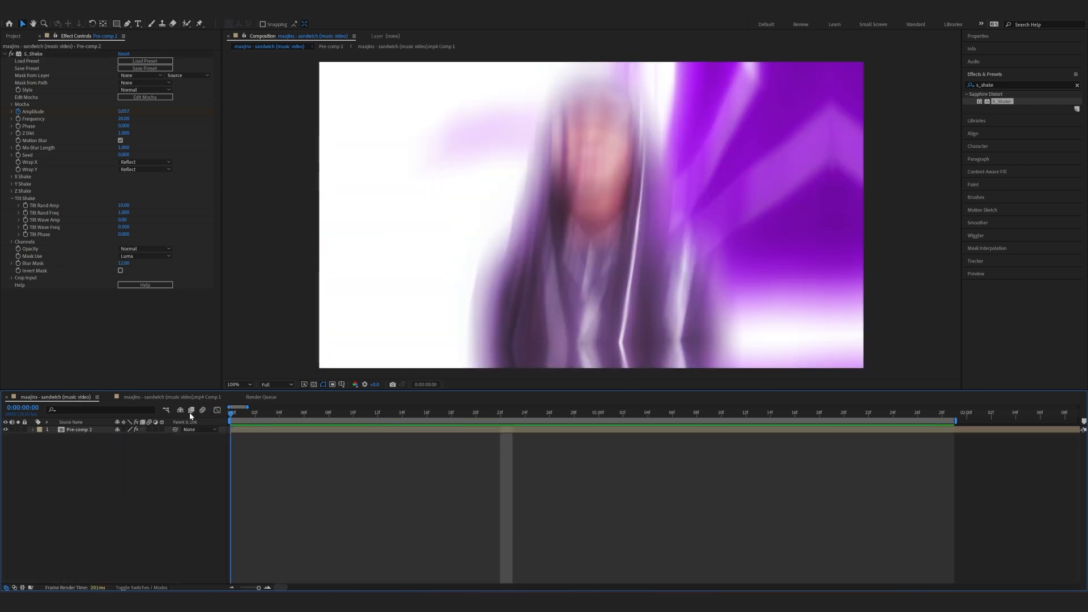
Return to the first frame, collapse S_Shake, search the effects for "lumetri color" and apply Lumetri Color to the pre-comp layer
mouse_move(233, 414)
left_mouse_down()
mouse_move(783, 414)
mouse_move(230, 414)
left_mouse_up()
left_click(276, 430)
left_click(5, 54)
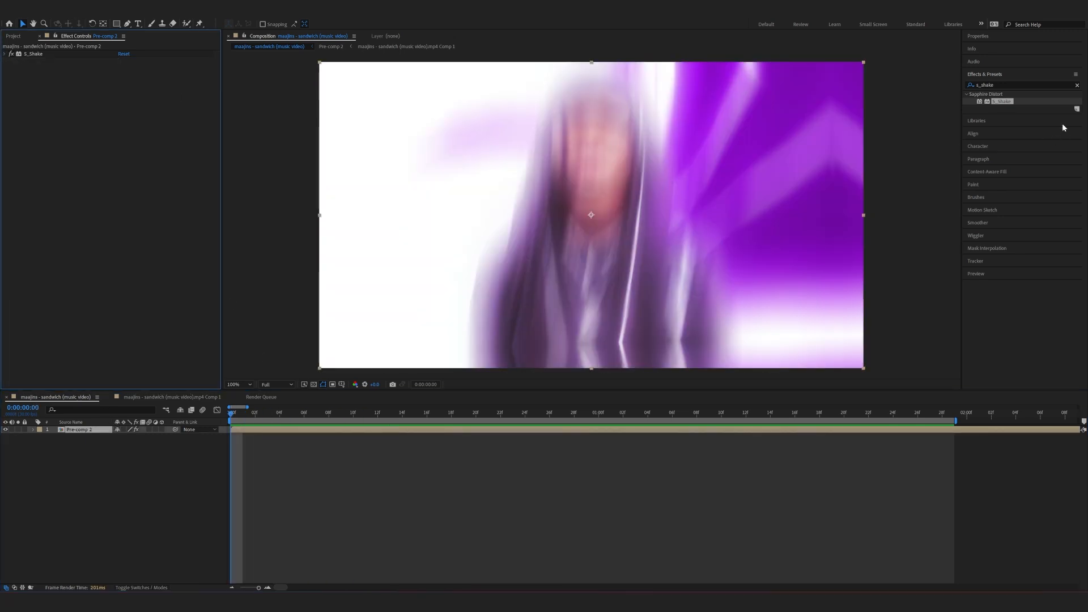
left_click(1005, 85)
type("lumetri color")
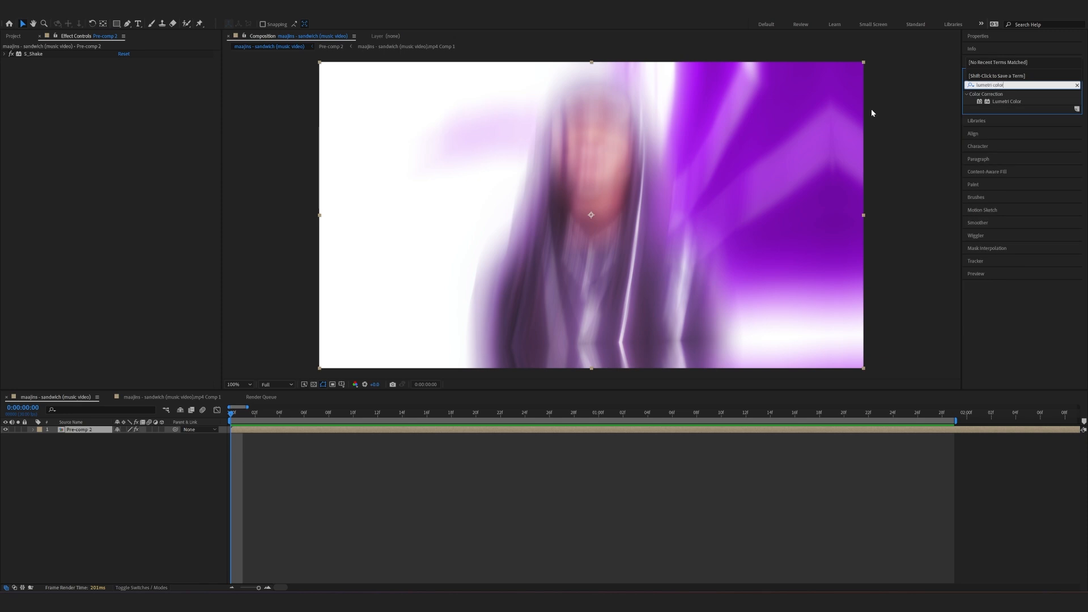
At frame 8, set Lumetri Color's Basic Correction Saturation to 150 and Contrast to about 37, and preview the grade
left_click_drag(231, 414, 330, 417)
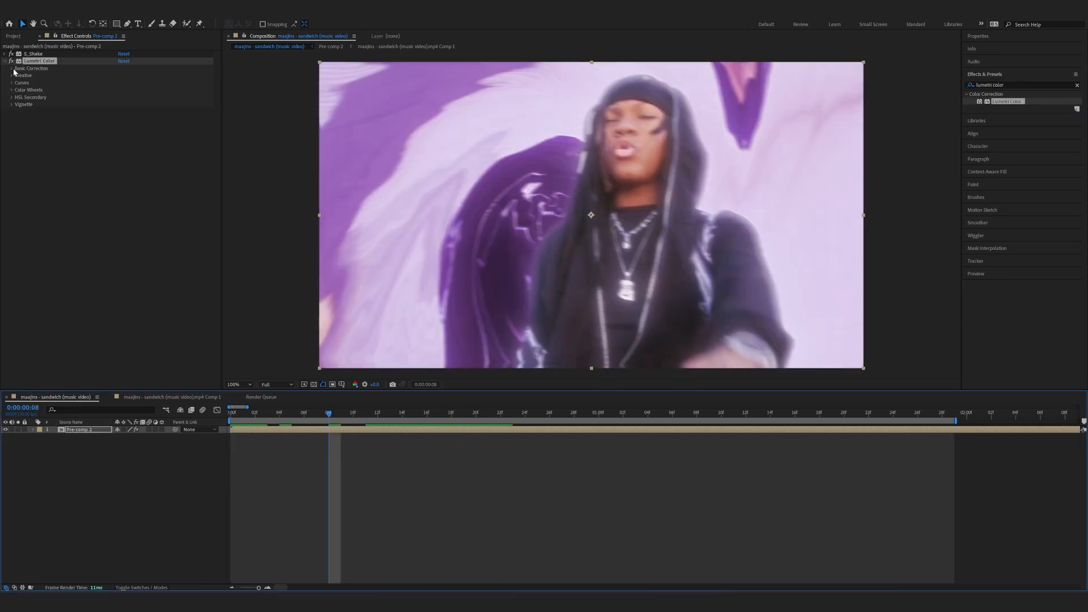
left_click(12, 69)
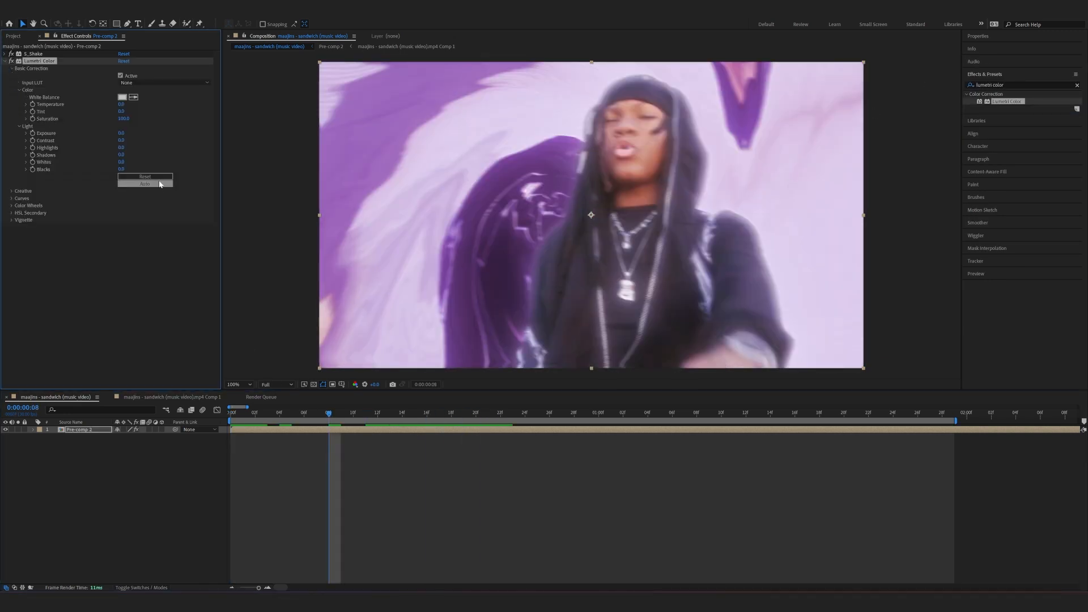
left_click_drag(139, 120, 140, 120)
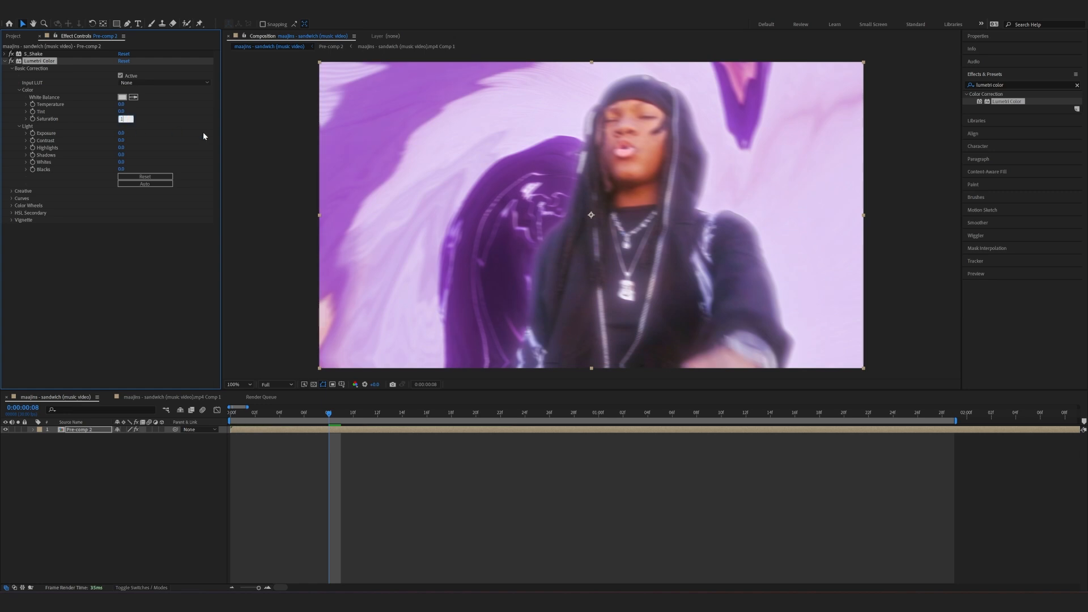
type("150")
key("Return")
left_click_drag(124, 133, 126, 133)
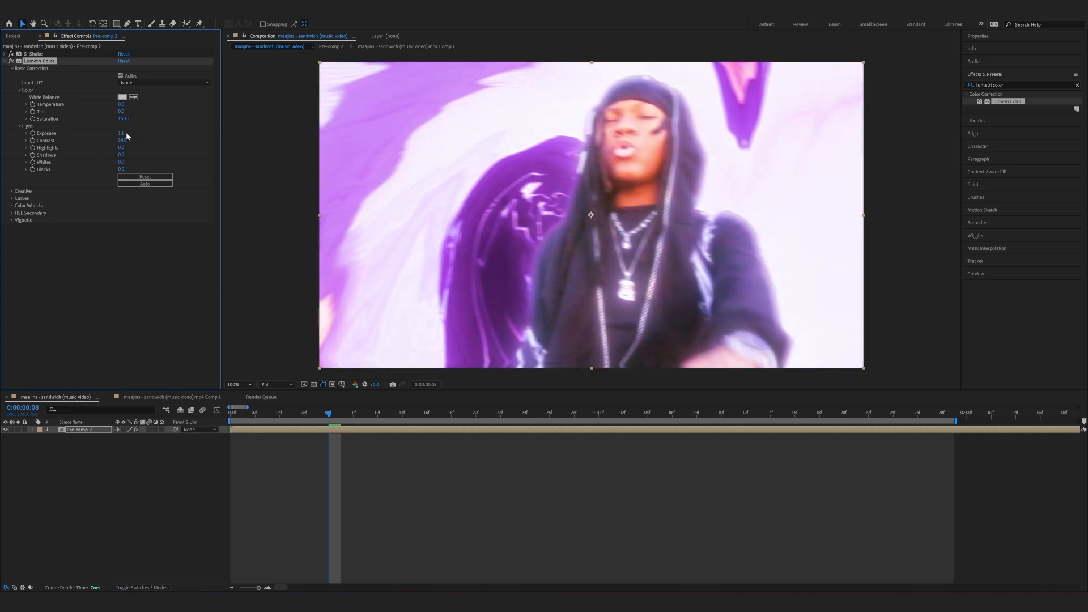
key("ctrl+z")
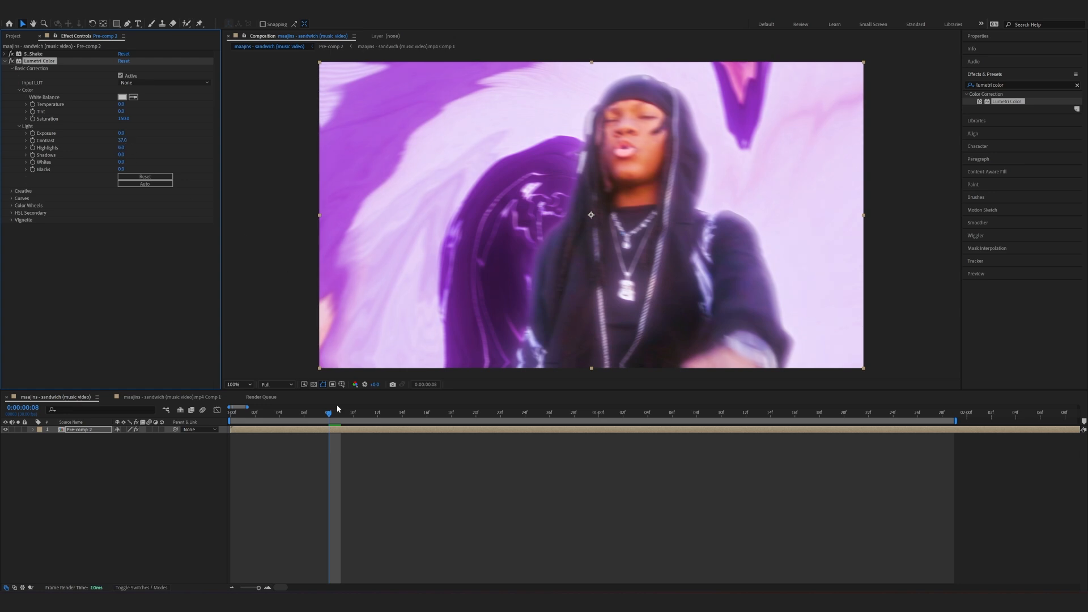
key("space")
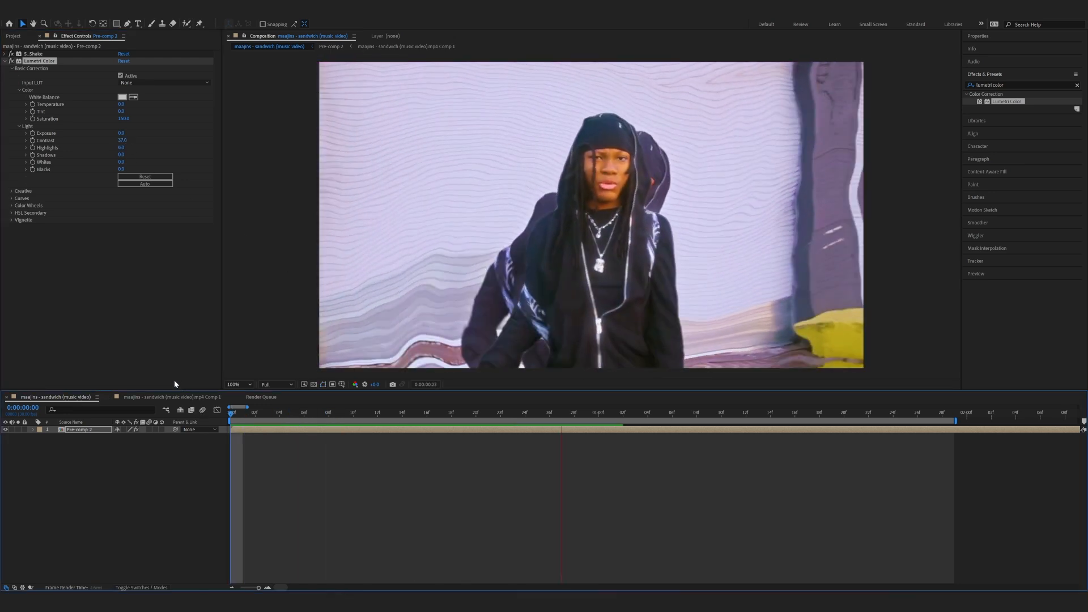
key("space")
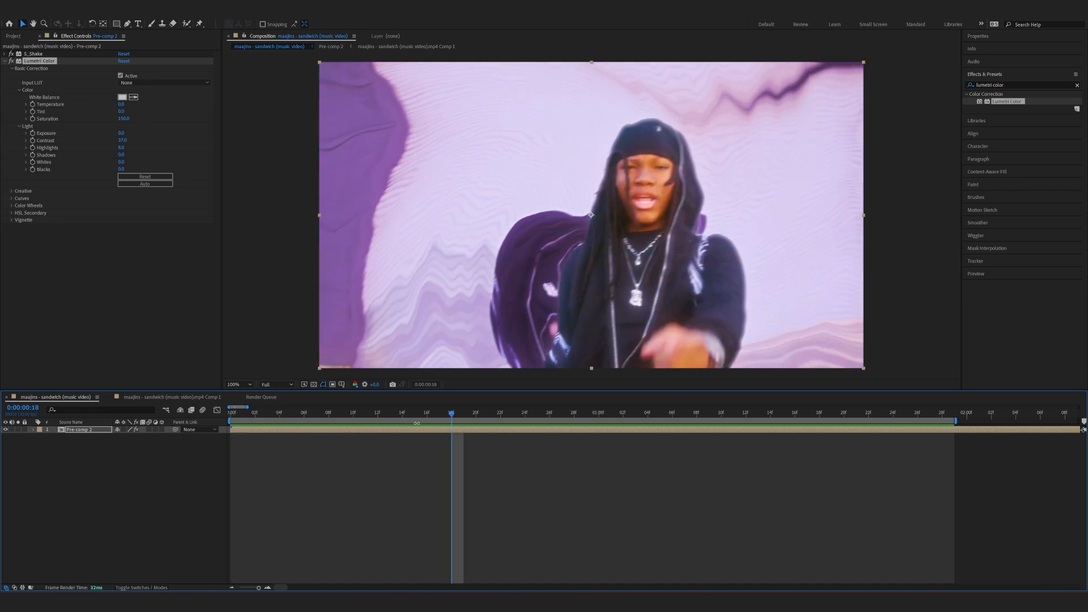
Keyframe Lumetri Color's Saturation at the first frame, and set it to 100 at 0:00:01:28
key("Home")
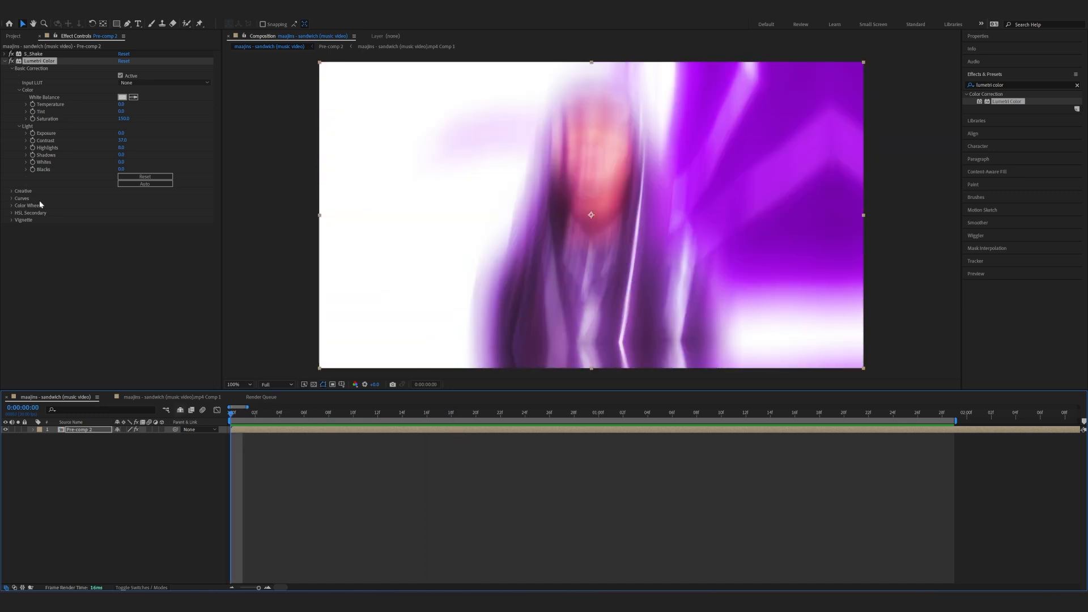
left_click(47, 124)
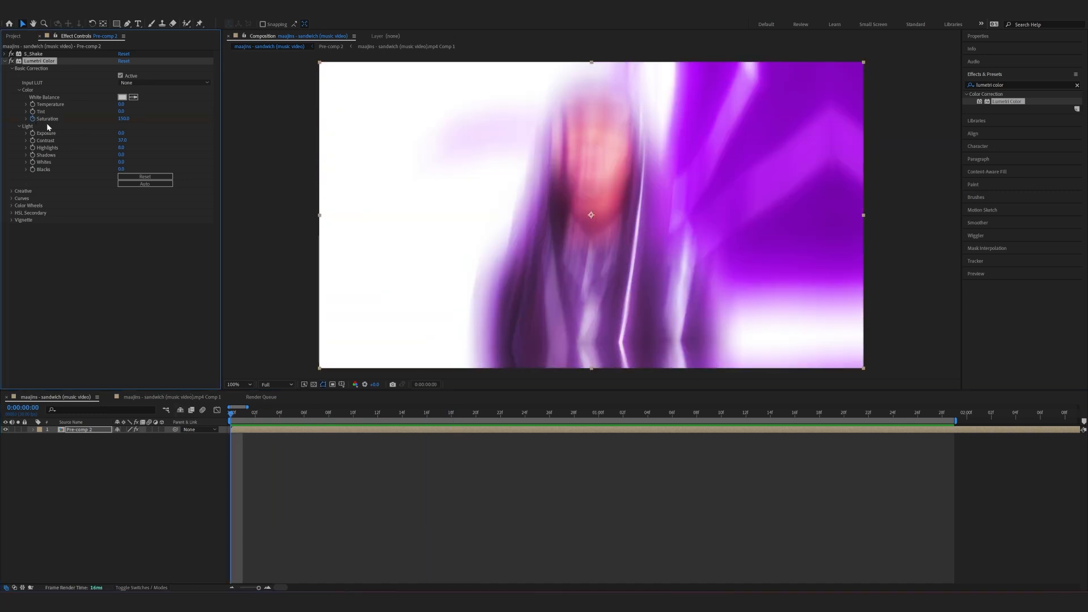
left_click(941, 414)
left_click(125, 118)
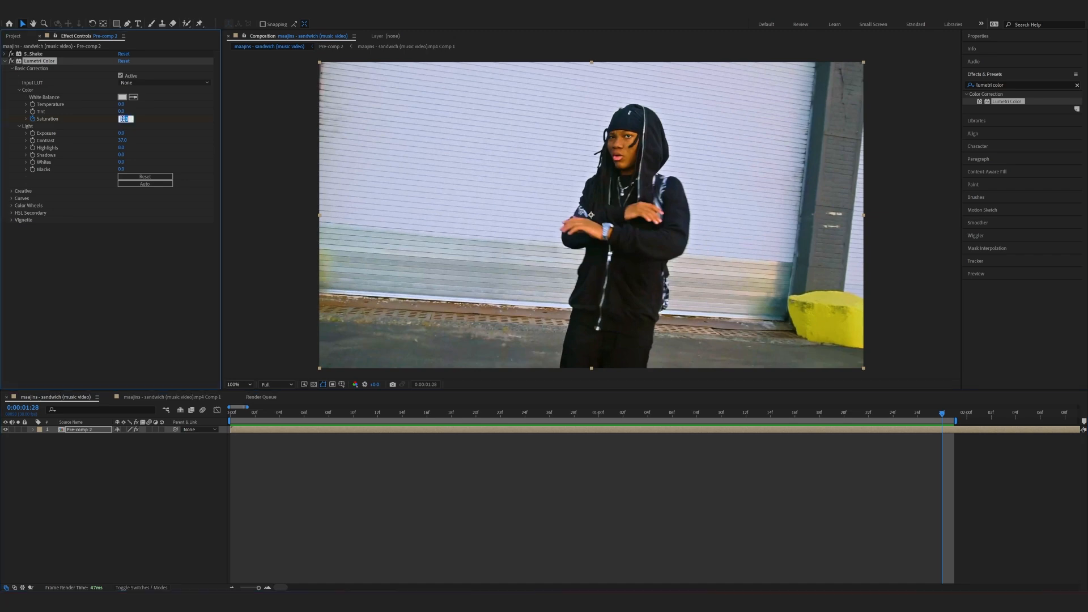
type("150")
key("Return")
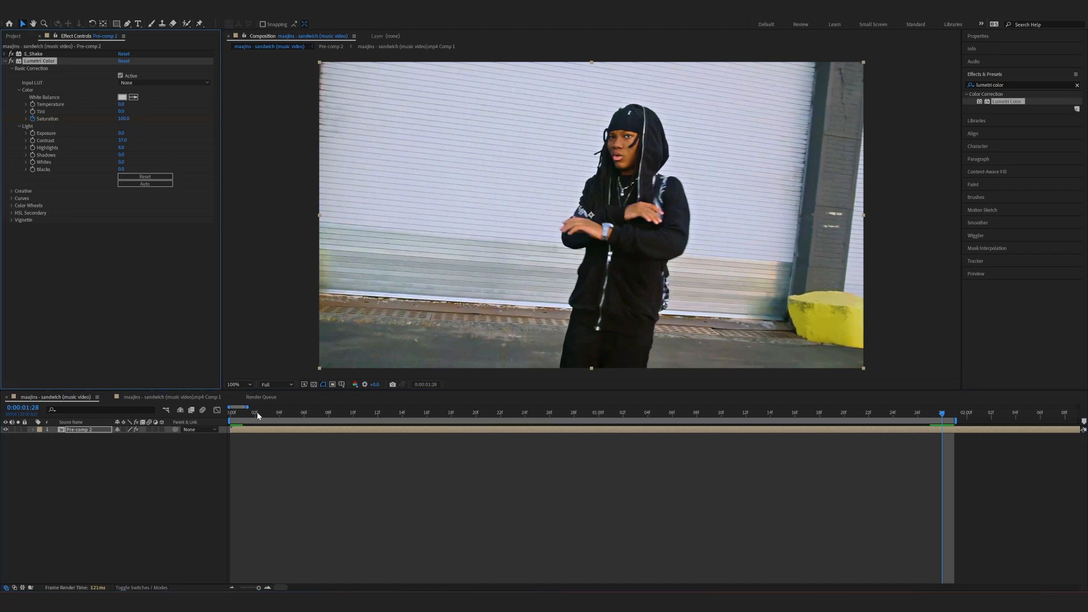
Preview the finished composition from the first frame and collapse the Lumetri Color settings
key("space")
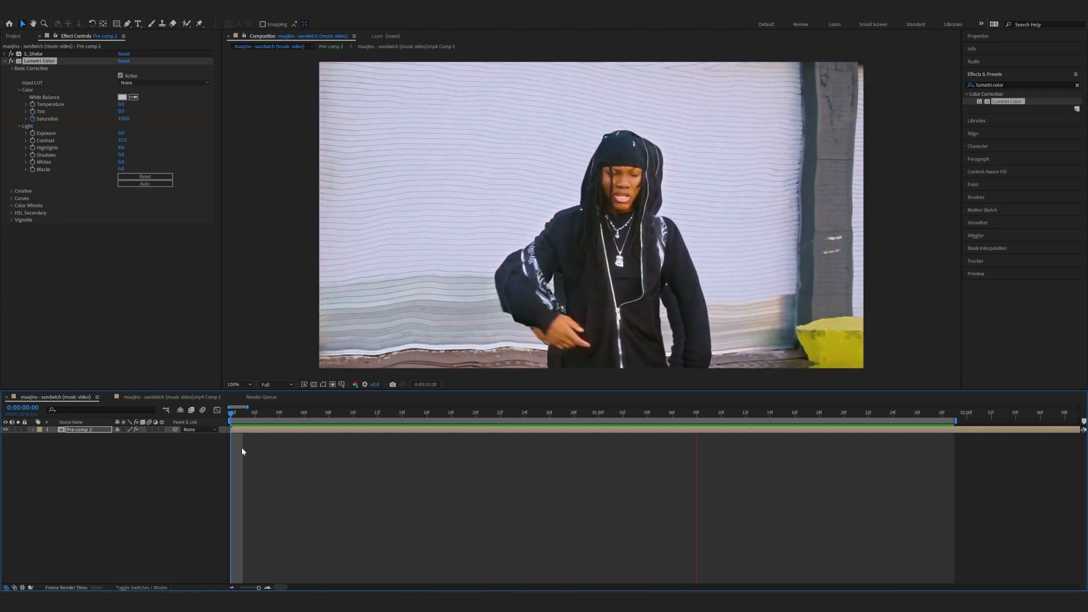
left_click(287, 462)
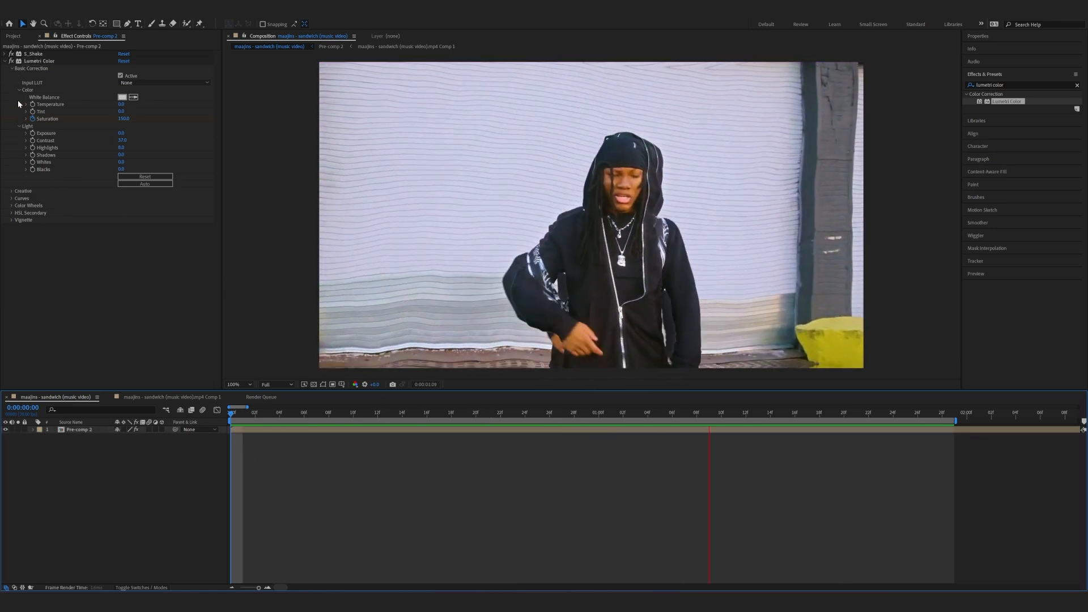
left_click(5, 61)
left_click(305, 464)
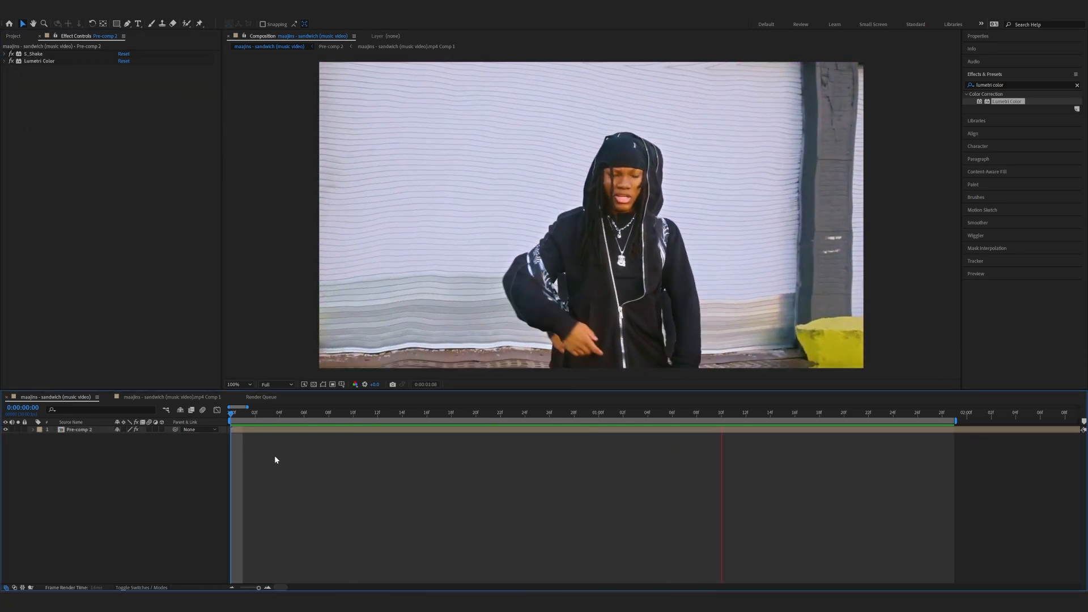